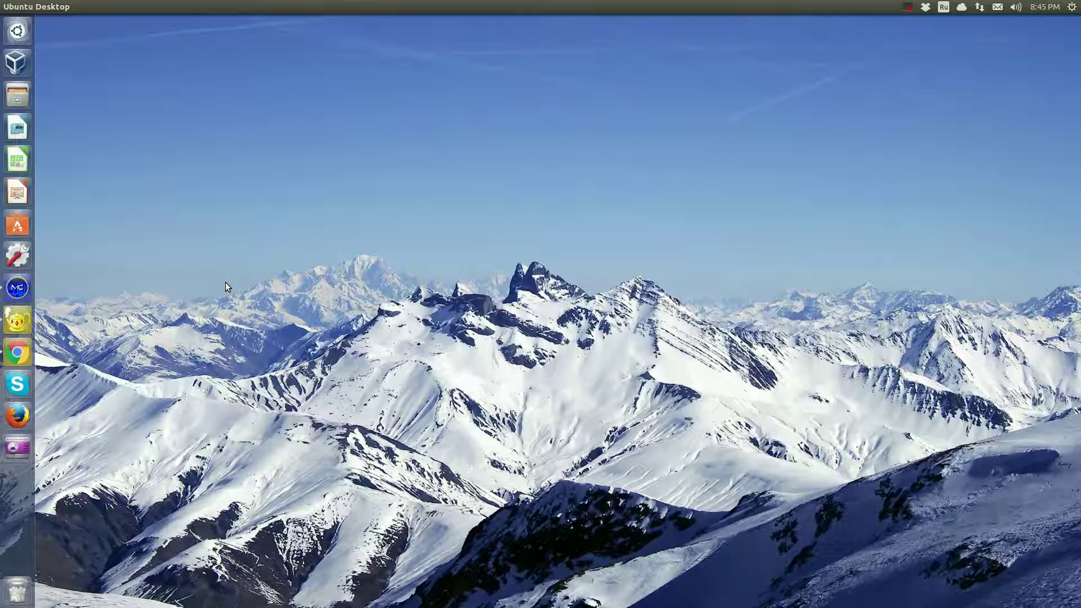
- Bring up the warehouse app in the browser and open the Приходы receipts journal
{"action": "left_click", "coordinate": [17, 353]}
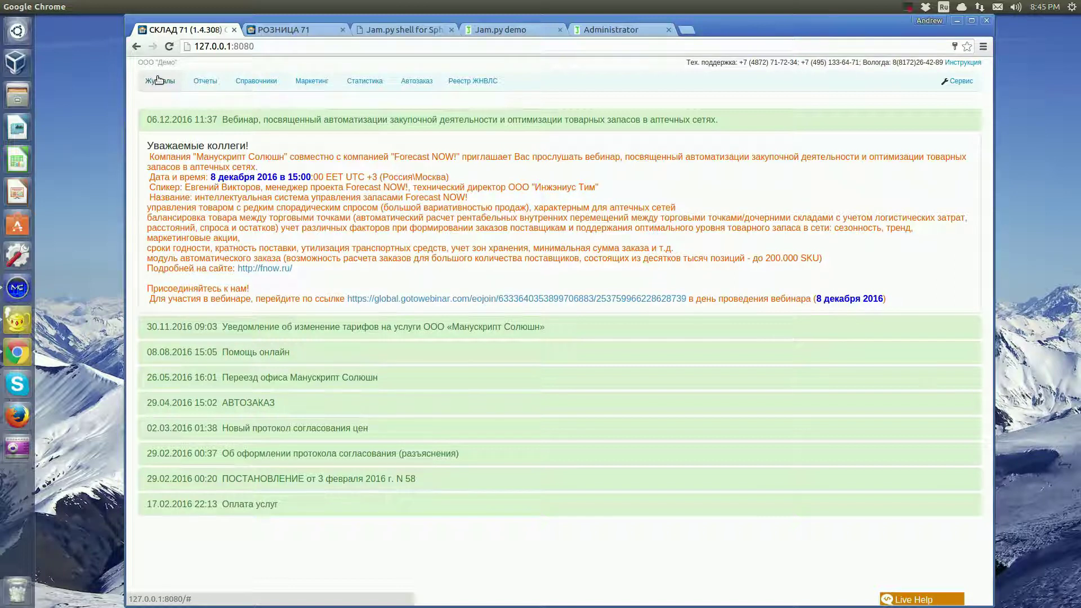
{"action": "left_click", "coordinate": [158, 80]}
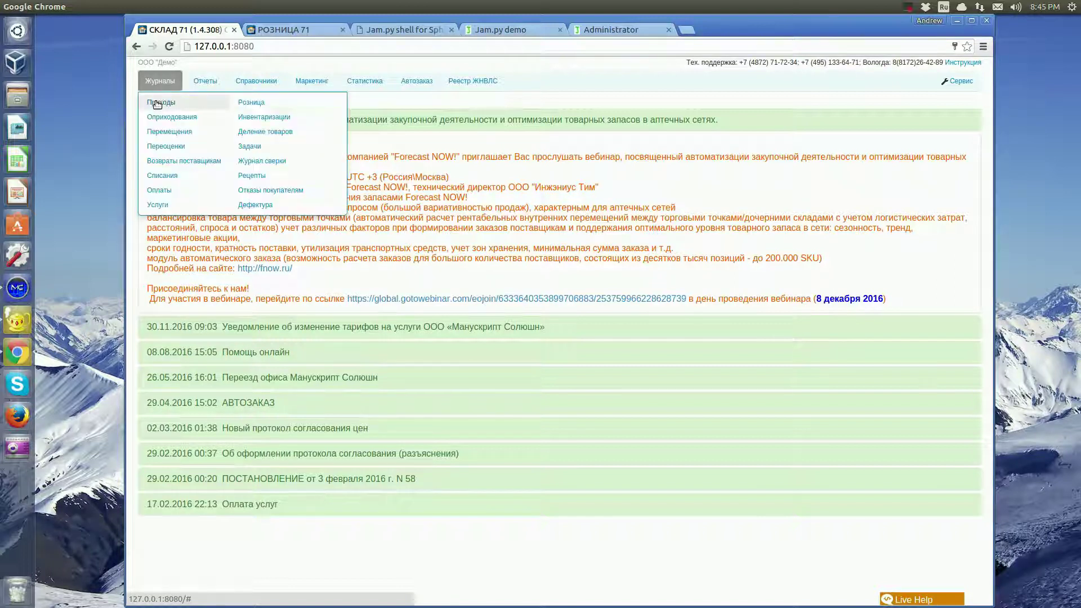
{"action": "left_click", "coordinate": [157, 103]}
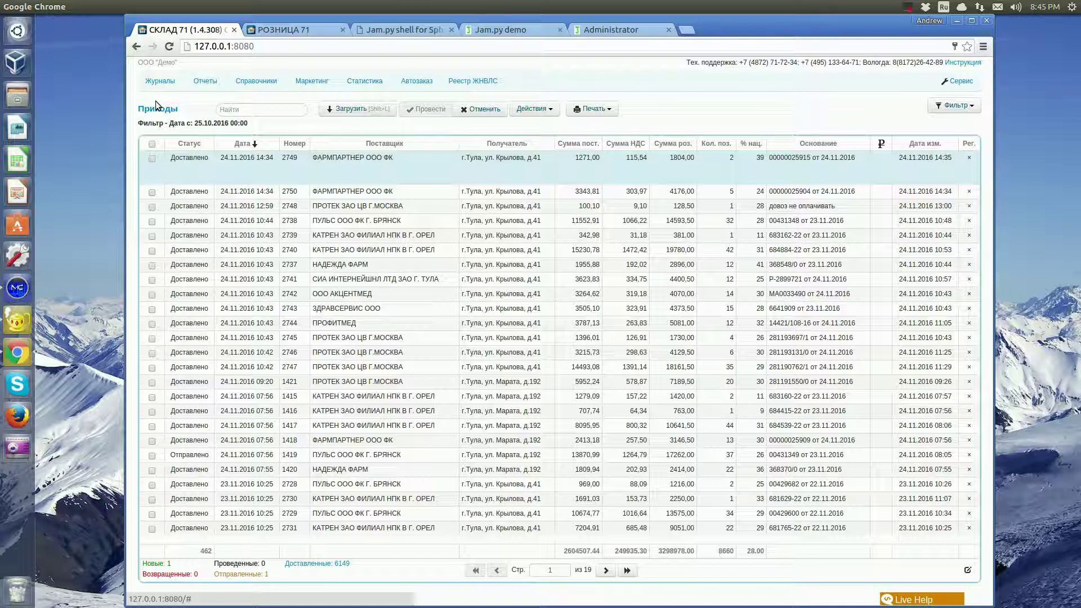
{"action": "left_click", "coordinate": [955, 106]}
{"action": "left_click", "coordinate": [812, 148]}
{"action": "left_click", "coordinate": [836, 196]}
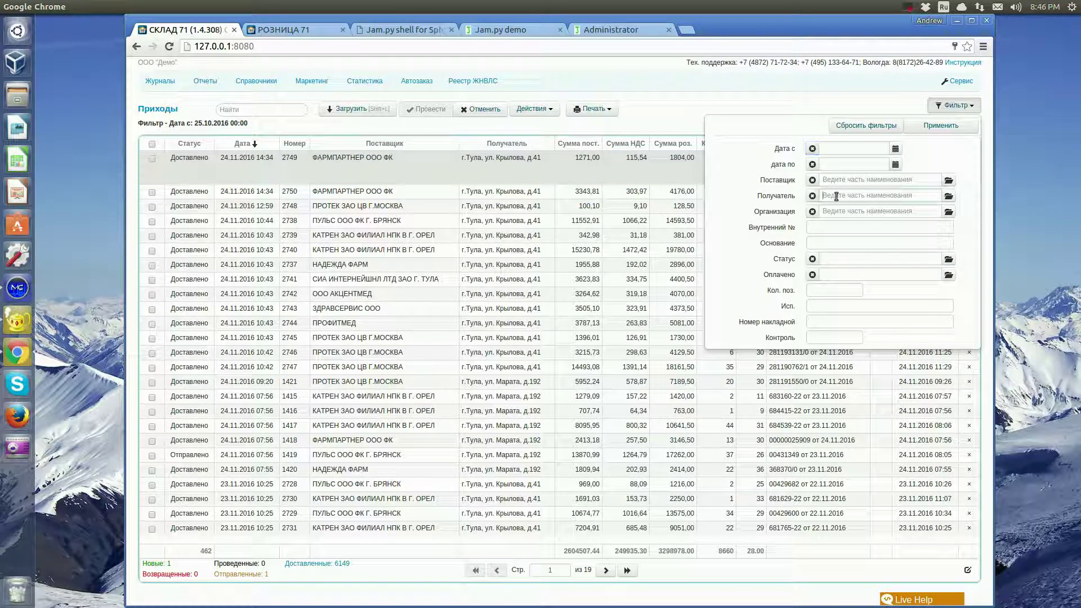
{"action": "type", "text": "тула"}
{"action": "left_click", "coordinate": [853, 216]}
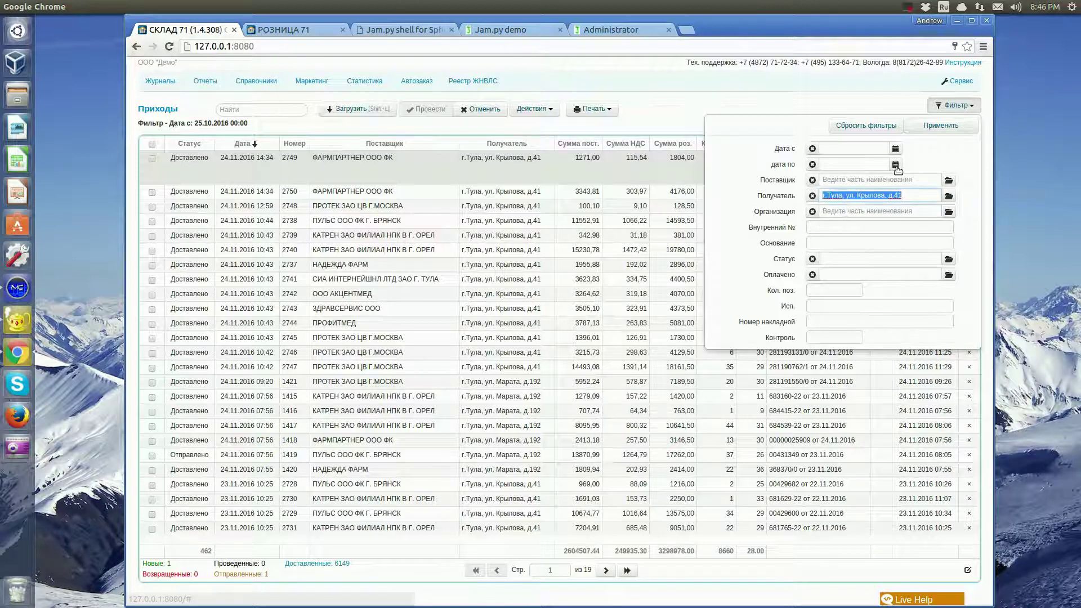
{"action": "left_click", "coordinate": [941, 125]}
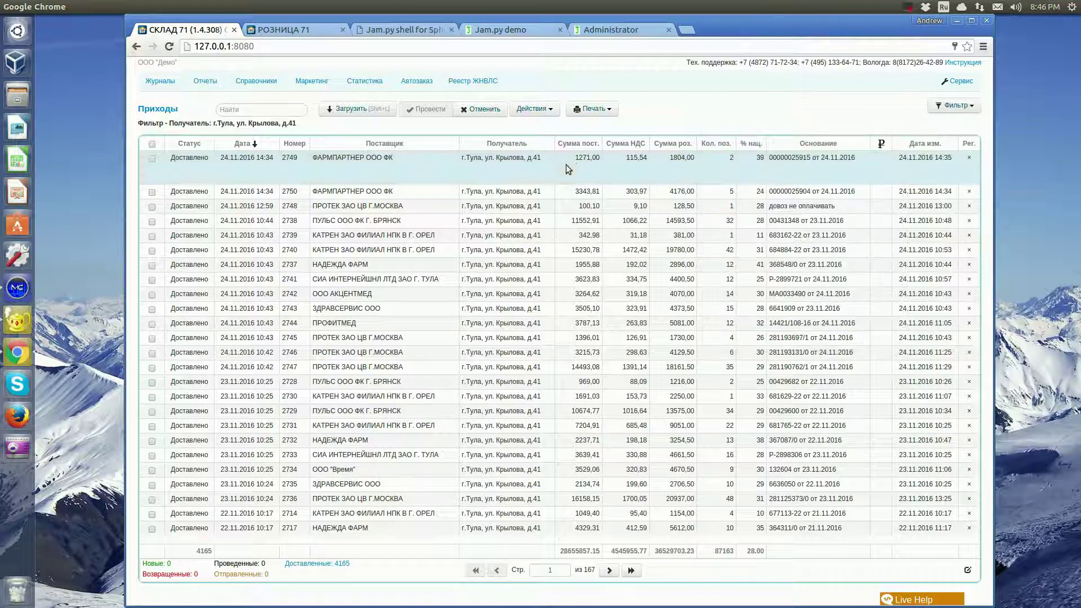
{"action": "double_click", "coordinate": [501, 169]}
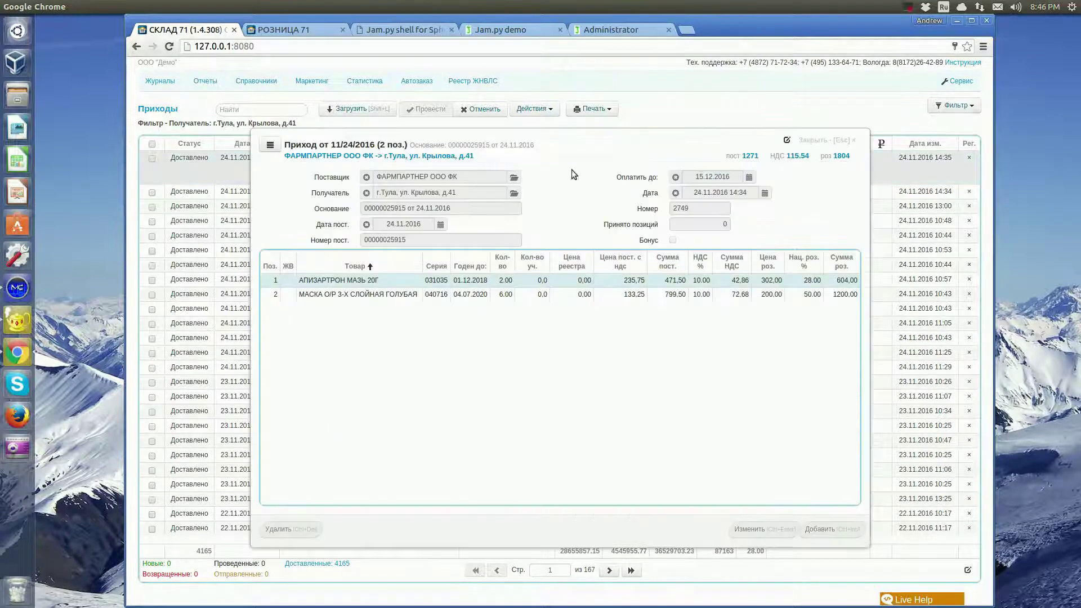
{"action": "left_click", "coordinate": [818, 141]}
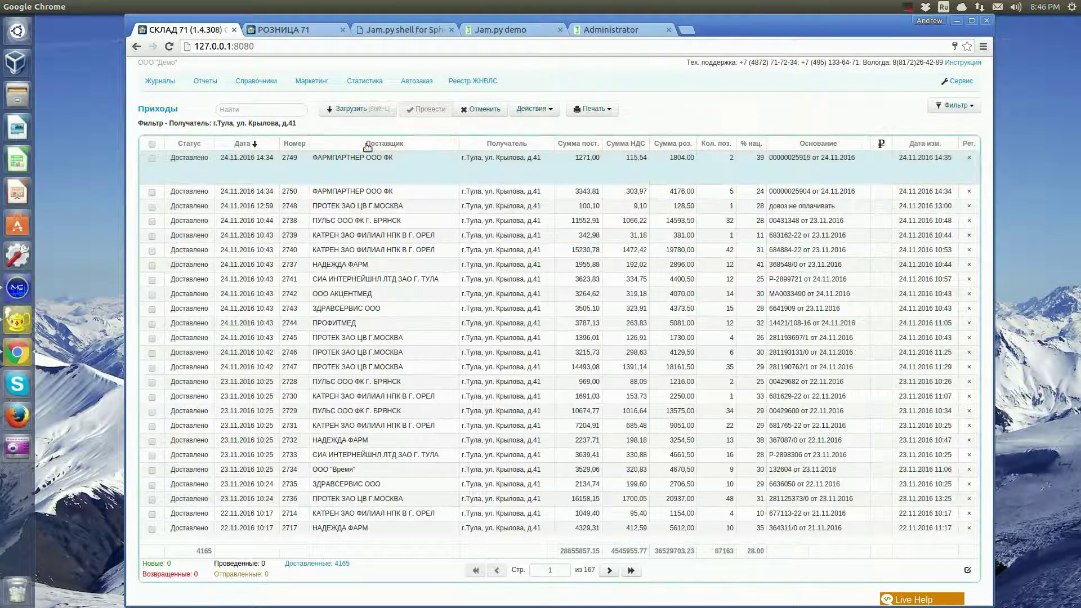
- Create and save a new receipt from the ЗДРАВСЕРВИС supplier upload
{"action": "left_click", "coordinate": [357, 109]}
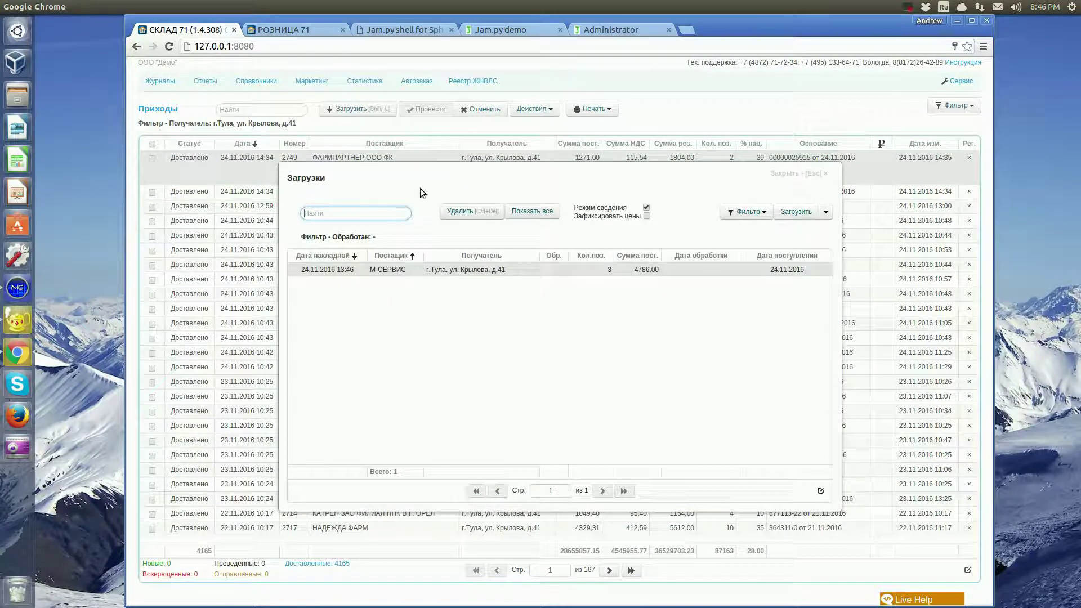
{"action": "left_click", "coordinate": [532, 212]}
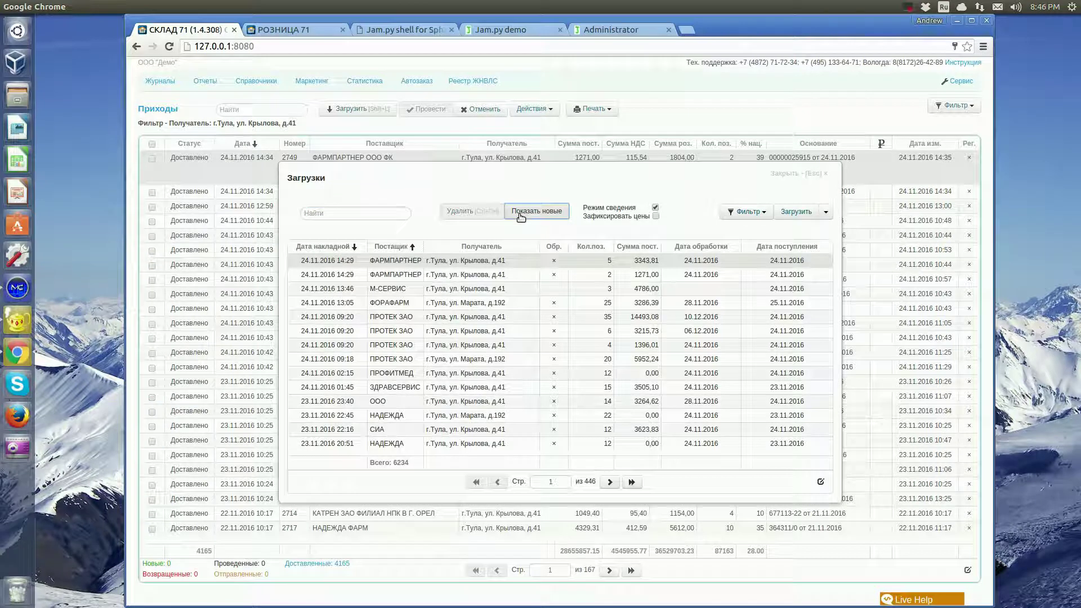
{"action": "left_click", "coordinate": [524, 386]}
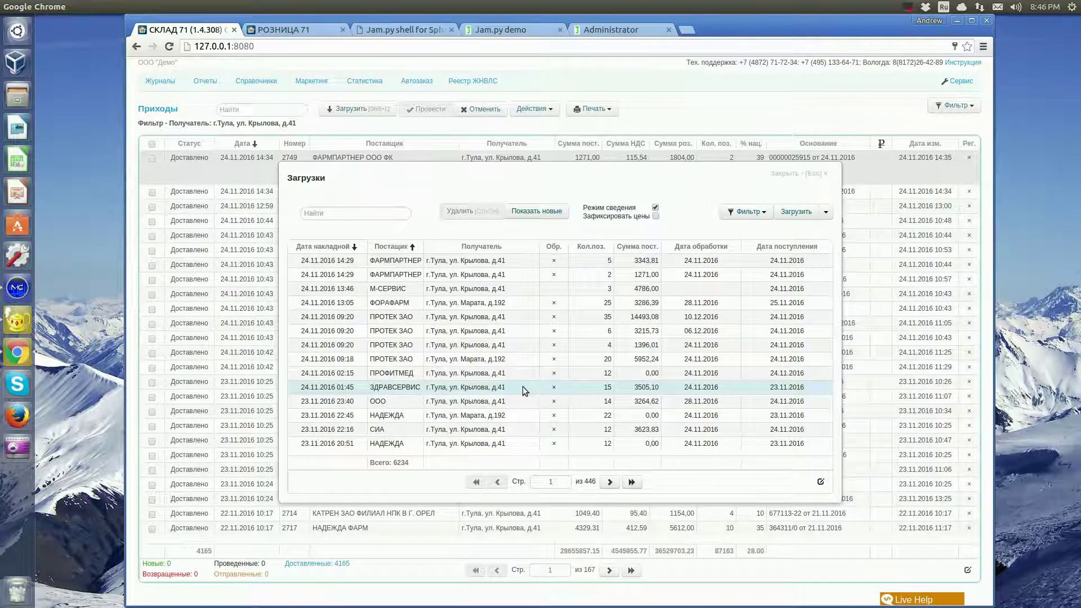
{"action": "double_click", "coordinate": [523, 386]}
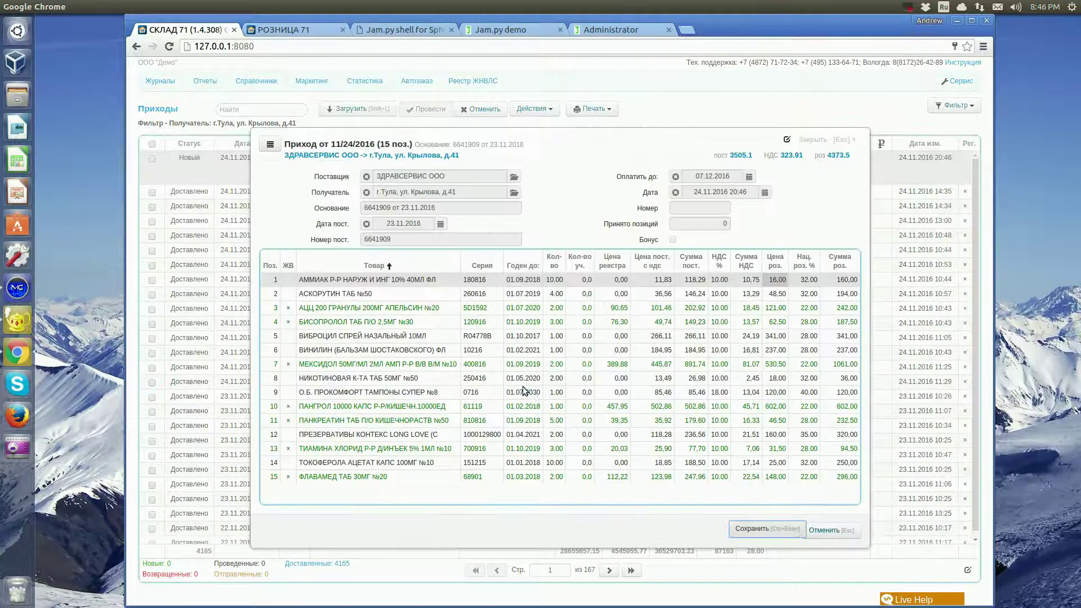
{"action": "left_click", "coordinate": [765, 530]}
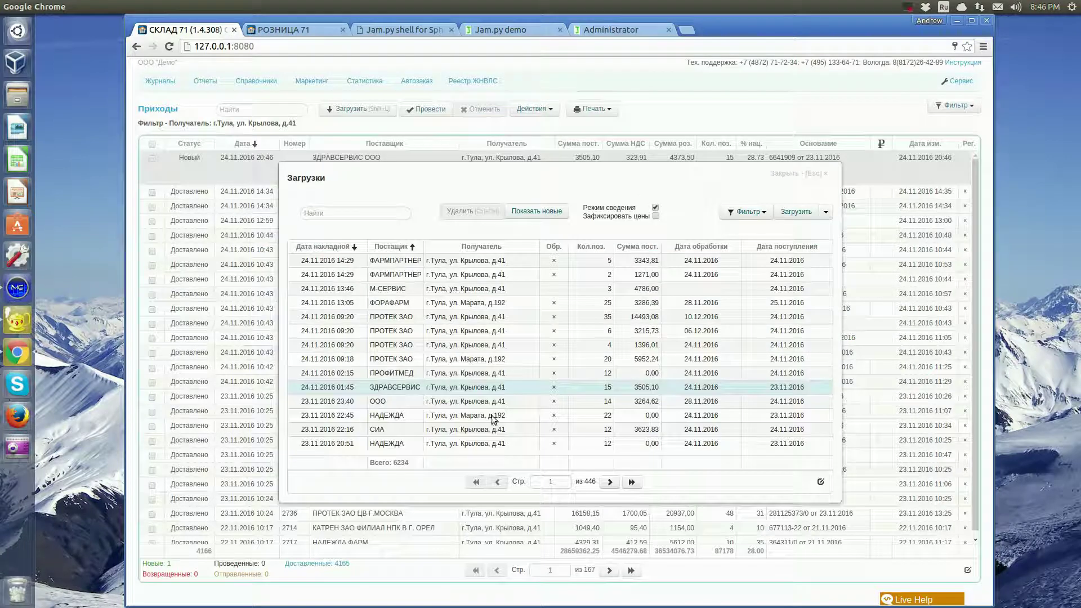
{"action": "left_click", "coordinate": [793, 176]}
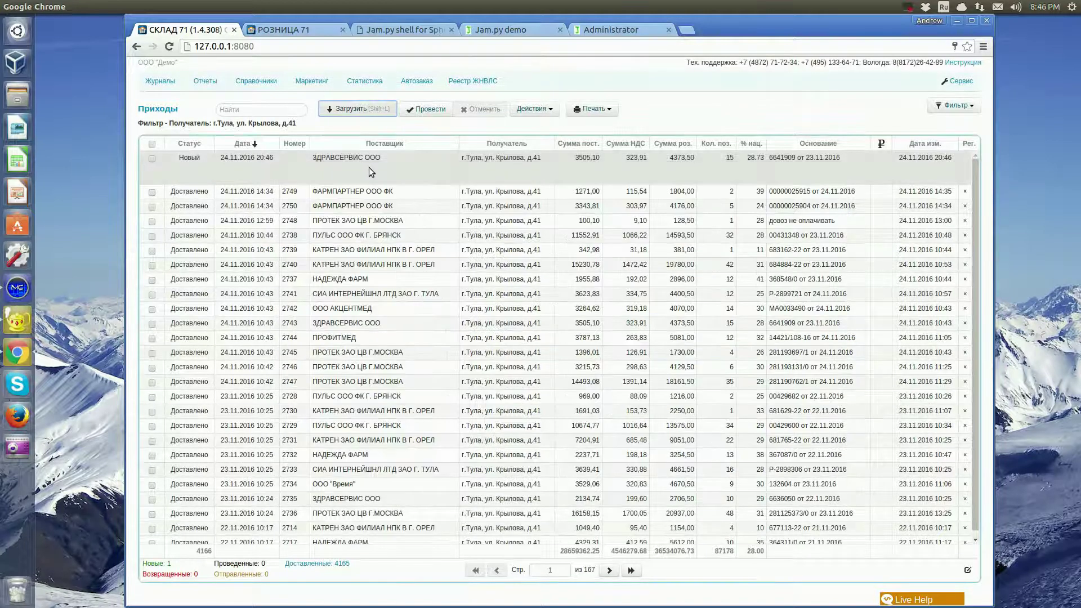
- Save the АММИАК product card with markup 20, then set row 1's retail markup to 100%
{"action": "double_click", "coordinate": [365, 166]}
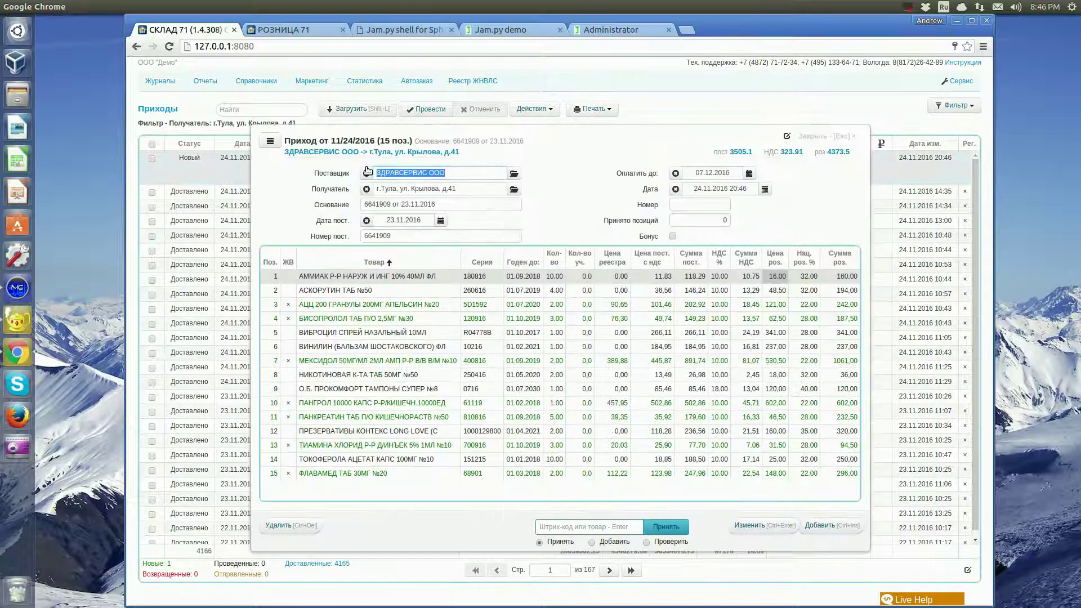
{"action": "double_click", "coordinate": [632, 288]}
{"action": "left_click", "coordinate": [448, 346]}
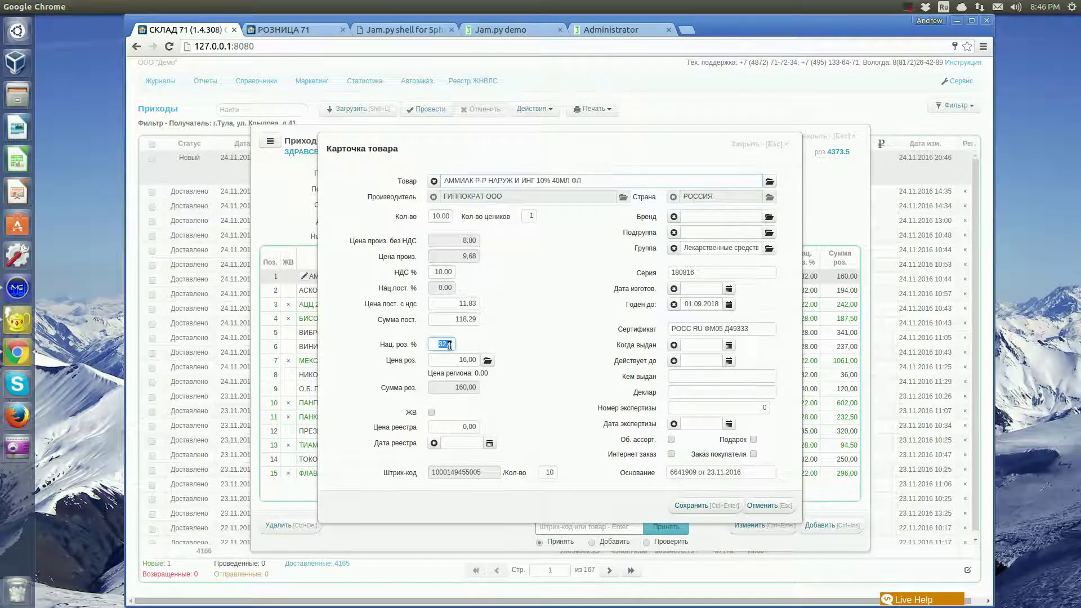
{"action": "type", "text": "20"}
{"action": "left_click", "coordinate": [692, 506]}
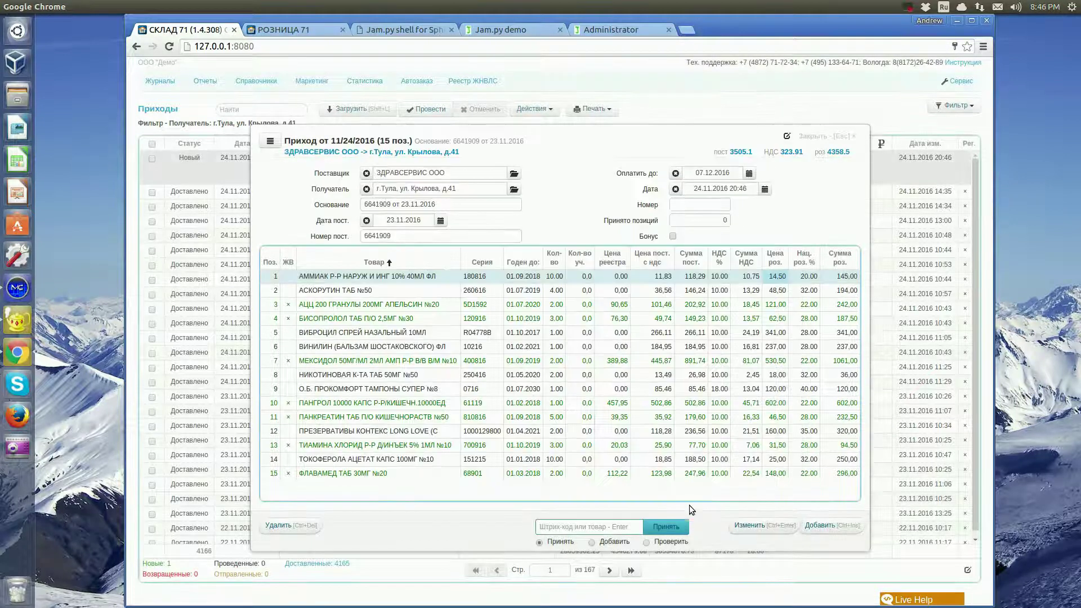
{"action": "left_click", "coordinate": [808, 277]}
{"action": "double_click", "coordinate": [809, 277]}
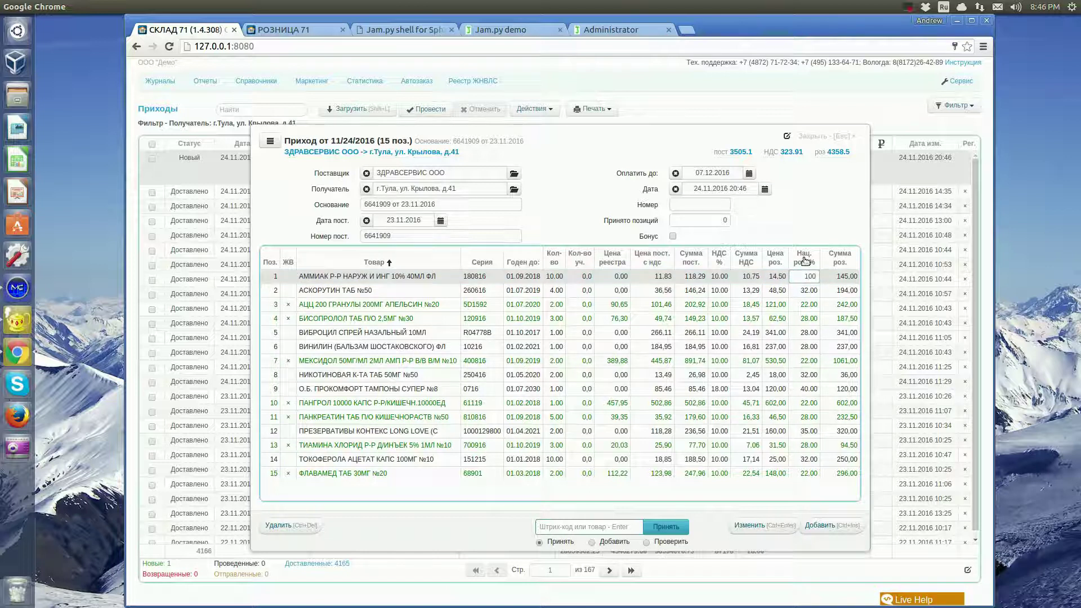
{"action": "left_click", "coordinate": [769, 292]}
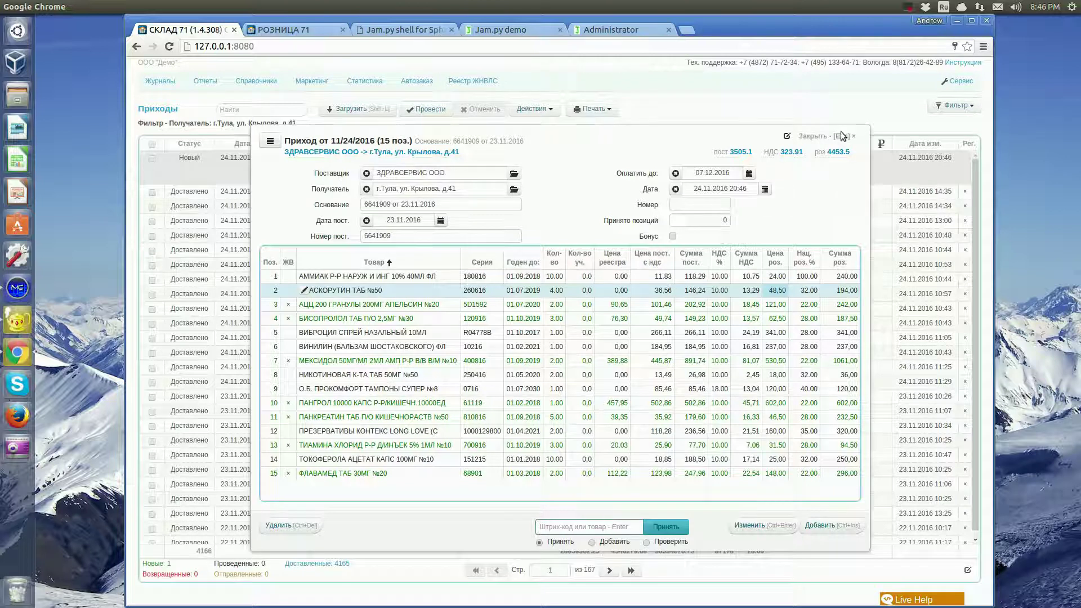
{"action": "left_click", "coordinate": [853, 136]}
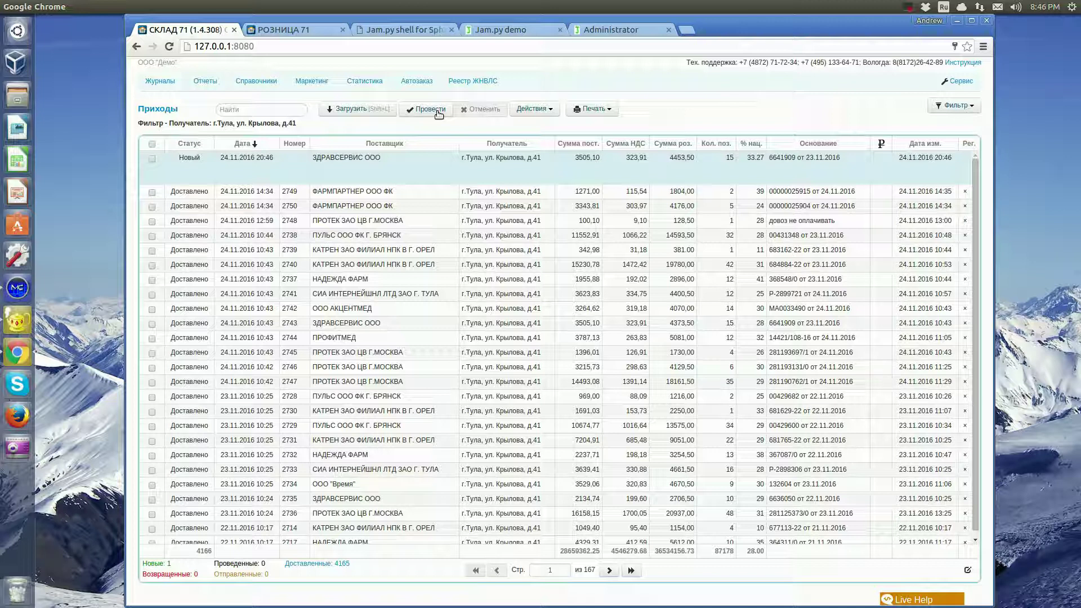
- Post and send ЗДРАВСЕРВИС receipt 2751 so it shows Отправлено
{"action": "left_click", "coordinate": [430, 110]}
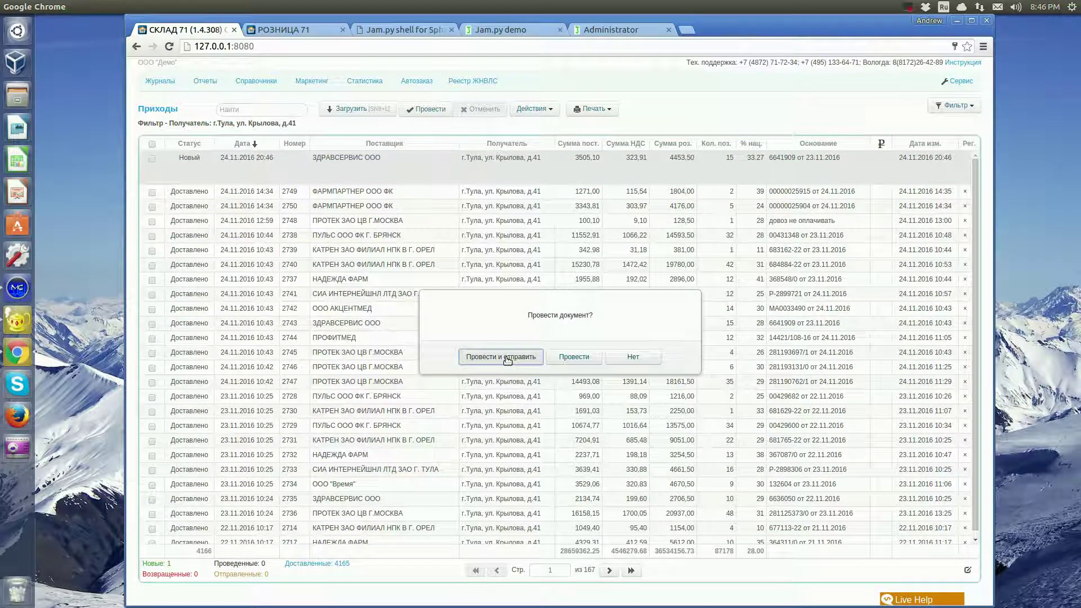
{"action": "left_click", "coordinate": [506, 357]}
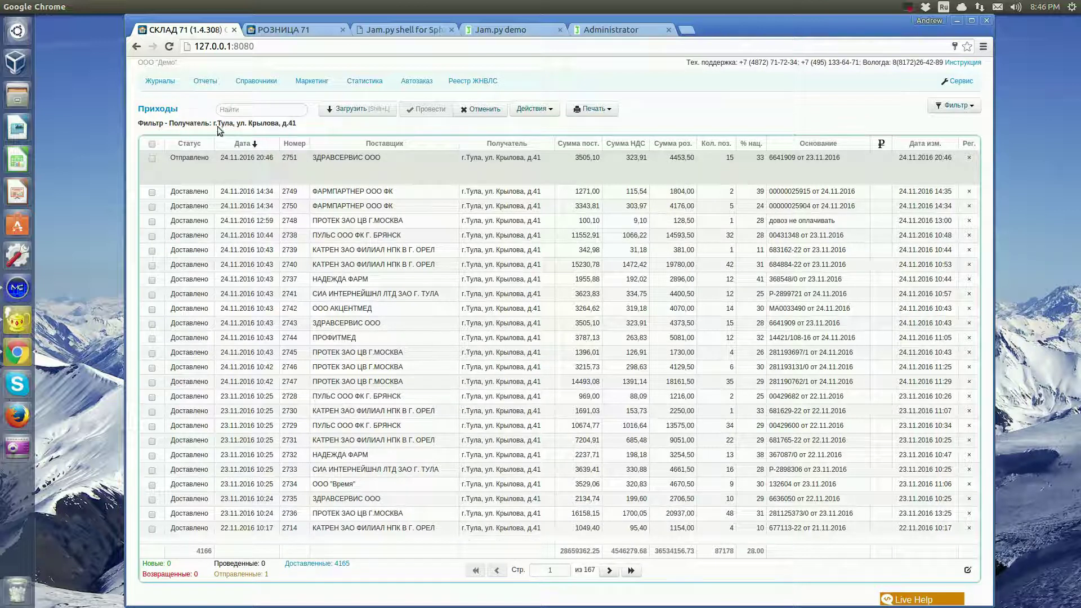
- Open the Розница journal and view check 123208 (933.50) from 10.12.2016
{"action": "left_click", "coordinate": [161, 81]}
{"action": "left_click", "coordinate": [250, 102]}
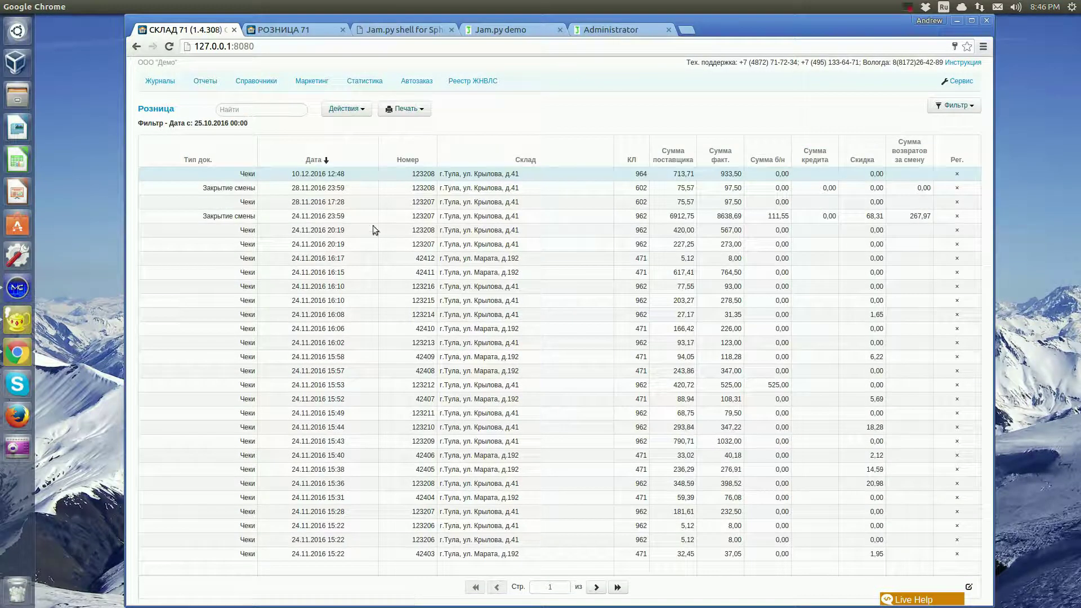
{"action": "double_click", "coordinate": [451, 175]}
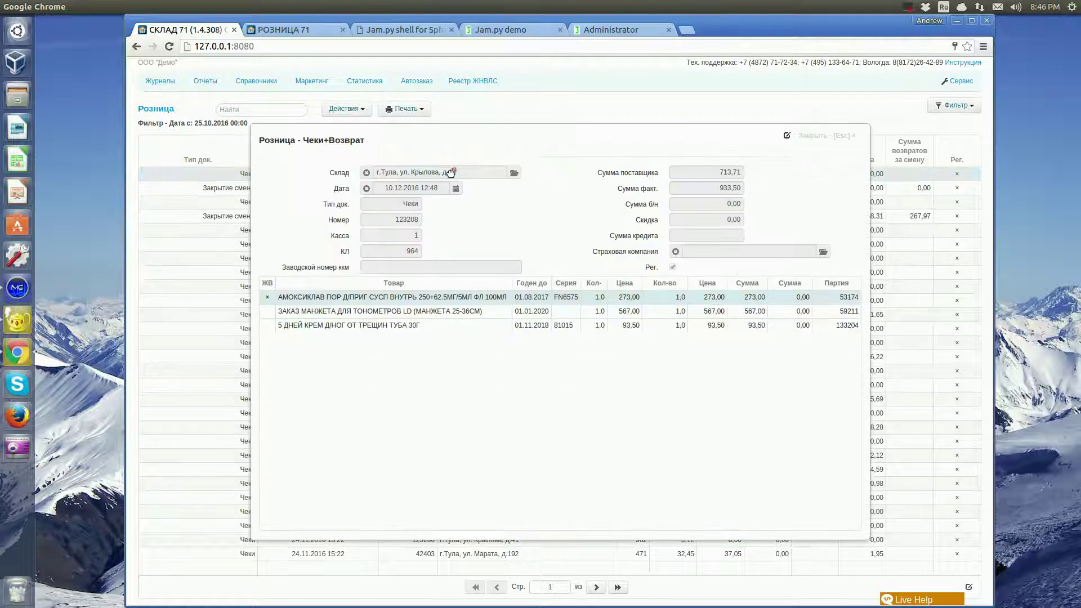
{"action": "left_click", "coordinate": [819, 136]}
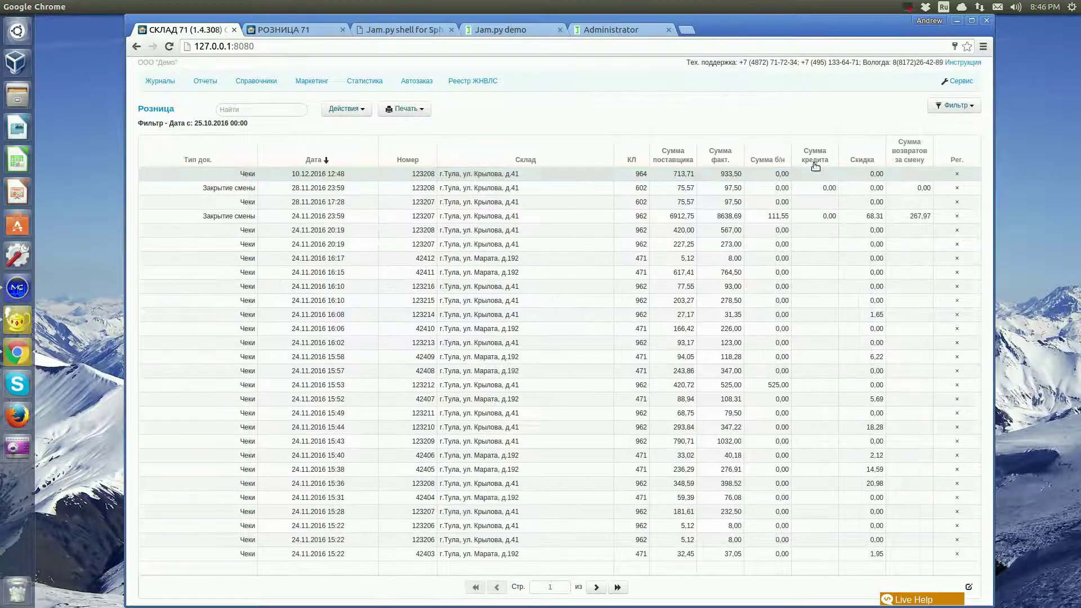
- View the АЛЬЯНС ХЕЛСКЕА РУС ООО record in the organisations catalog
{"action": "left_click", "coordinate": [255, 81]}
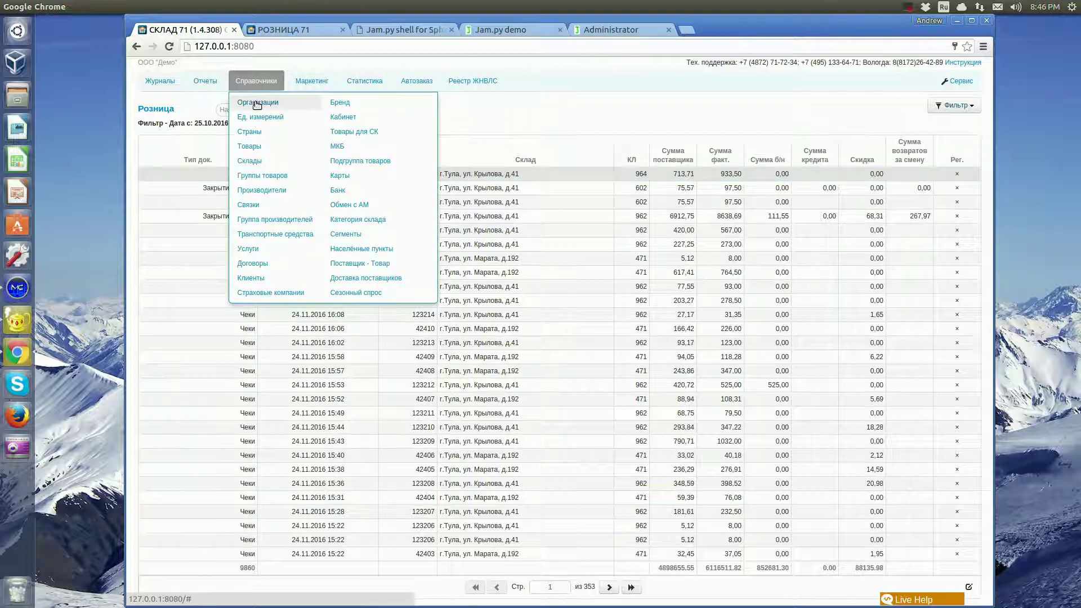
{"action": "left_click", "coordinate": [257, 103]}
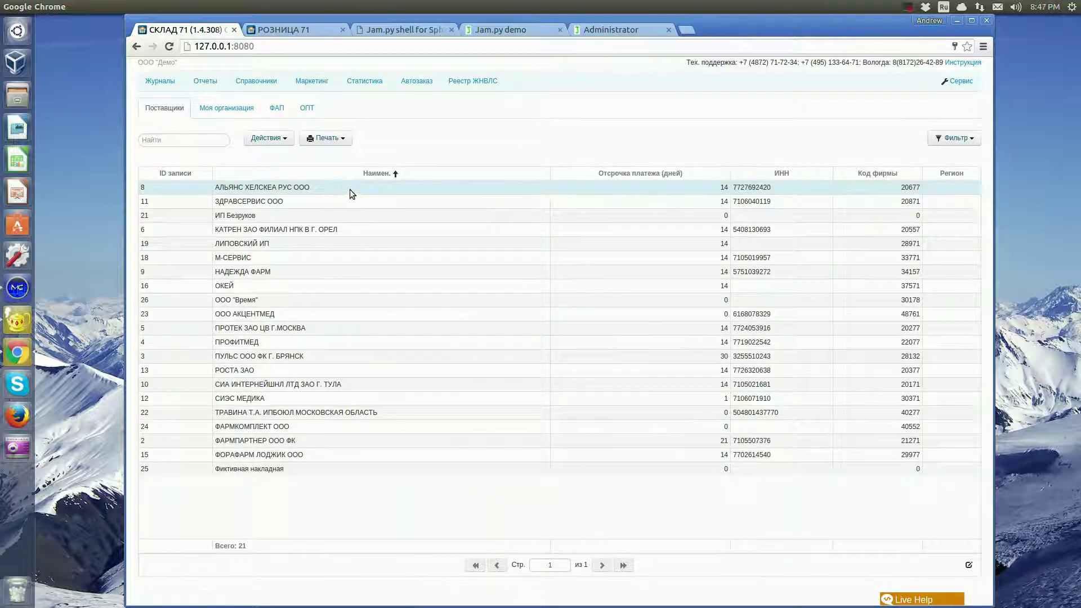
{"action": "double_click", "coordinate": [350, 189]}
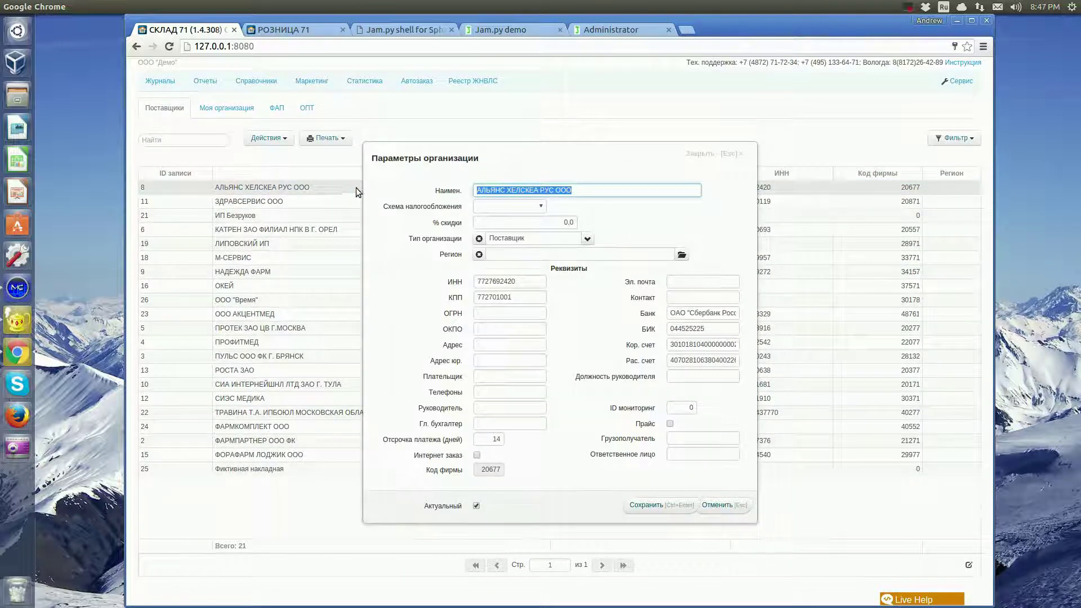
{"action": "left_click", "coordinate": [723, 153]}
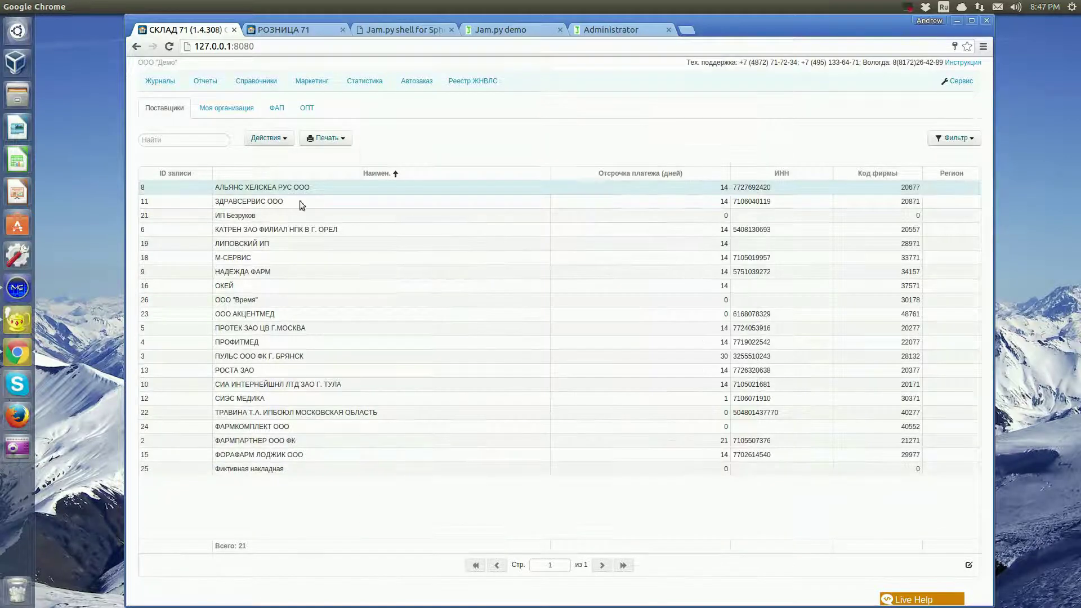
- Review the ТВИНС ТЭК ЗАО product's reference item and Маркетинг settings in Товары
{"action": "left_click", "coordinate": [245, 80]}
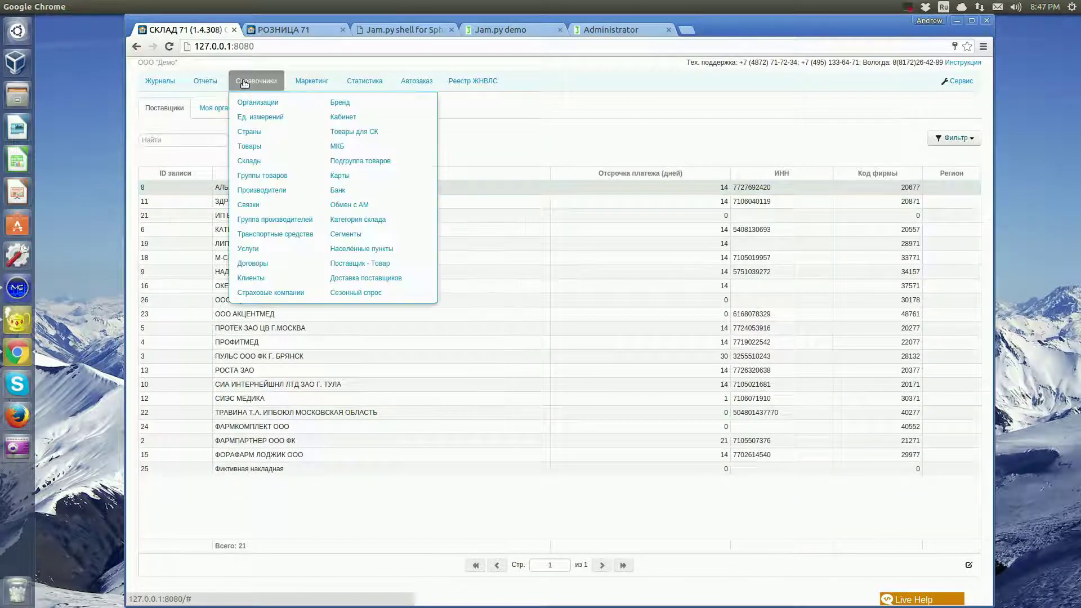
{"action": "left_click", "coordinate": [250, 147]}
{"action": "left_click", "coordinate": [439, 180]}
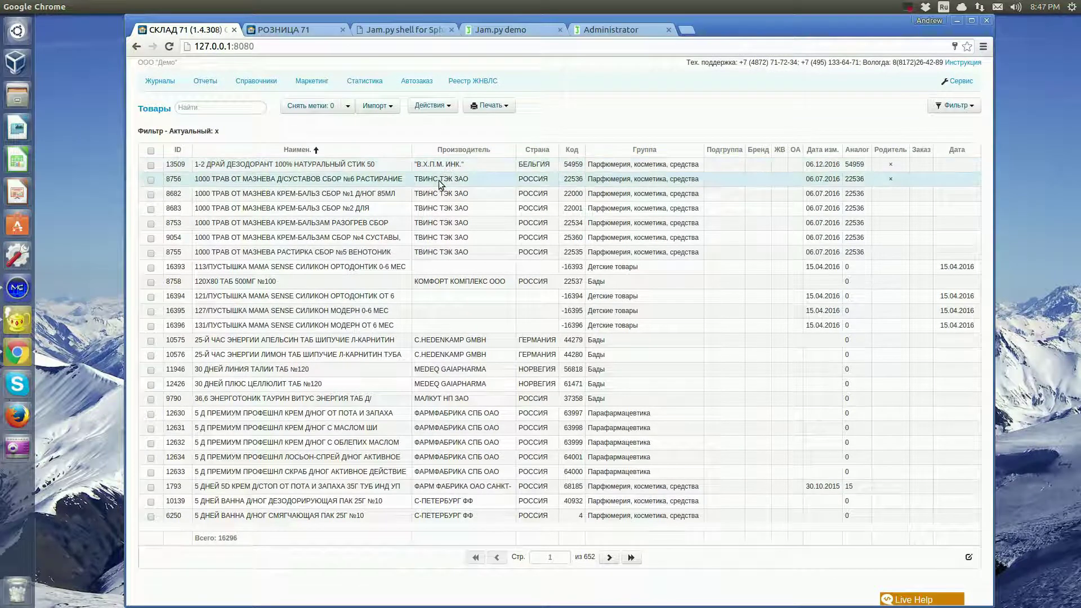
{"action": "double_click", "coordinate": [438, 180]}
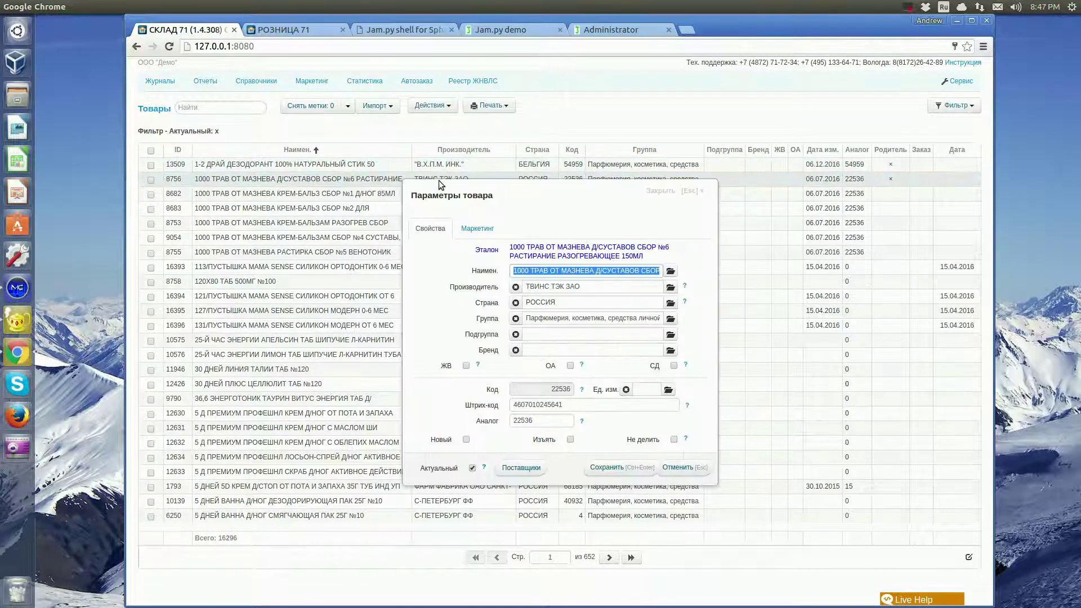
{"action": "left_click", "coordinate": [671, 273]}
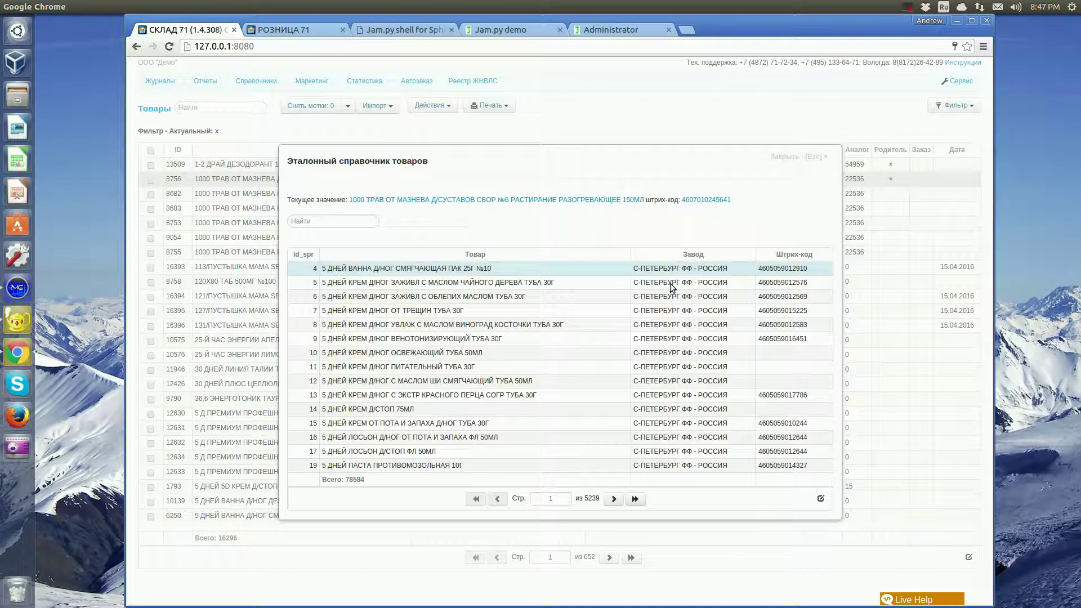
{"action": "left_click", "coordinate": [788, 159]}
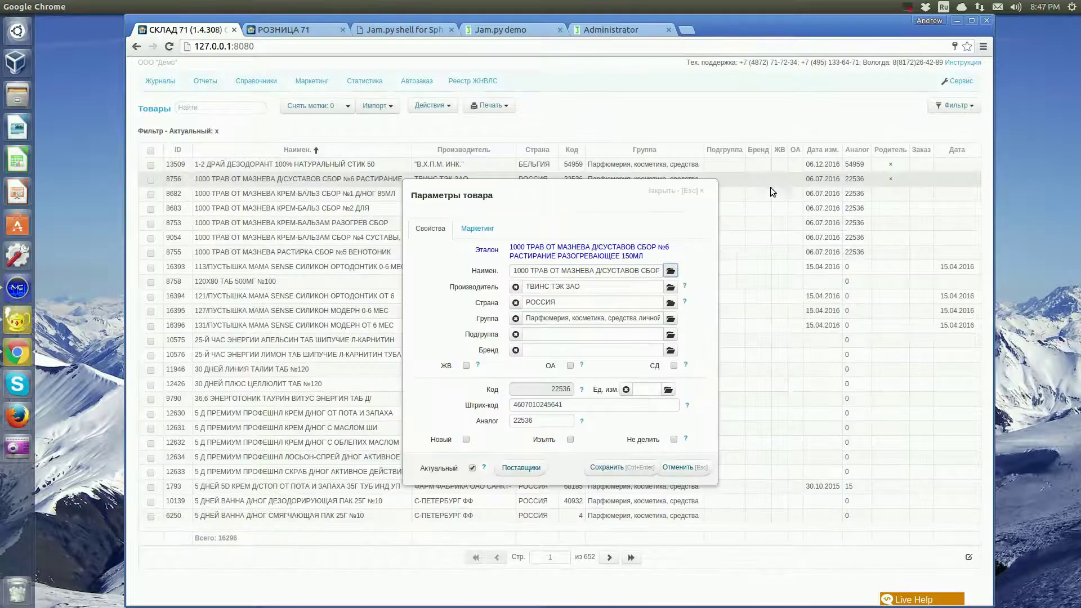
{"action": "left_click", "coordinate": [476, 228]}
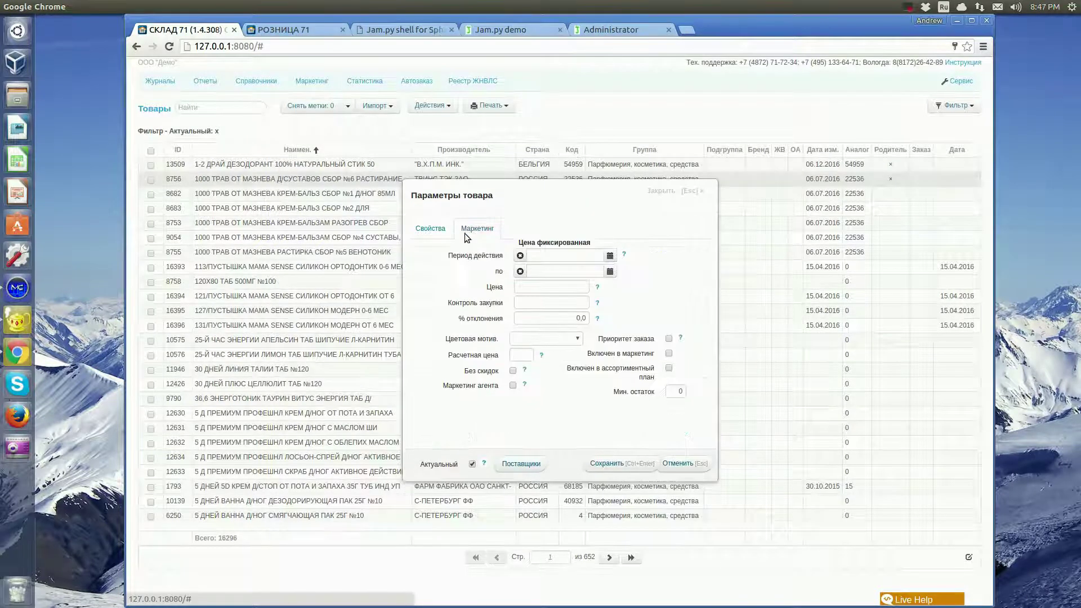
{"action": "left_click", "coordinate": [680, 338]}
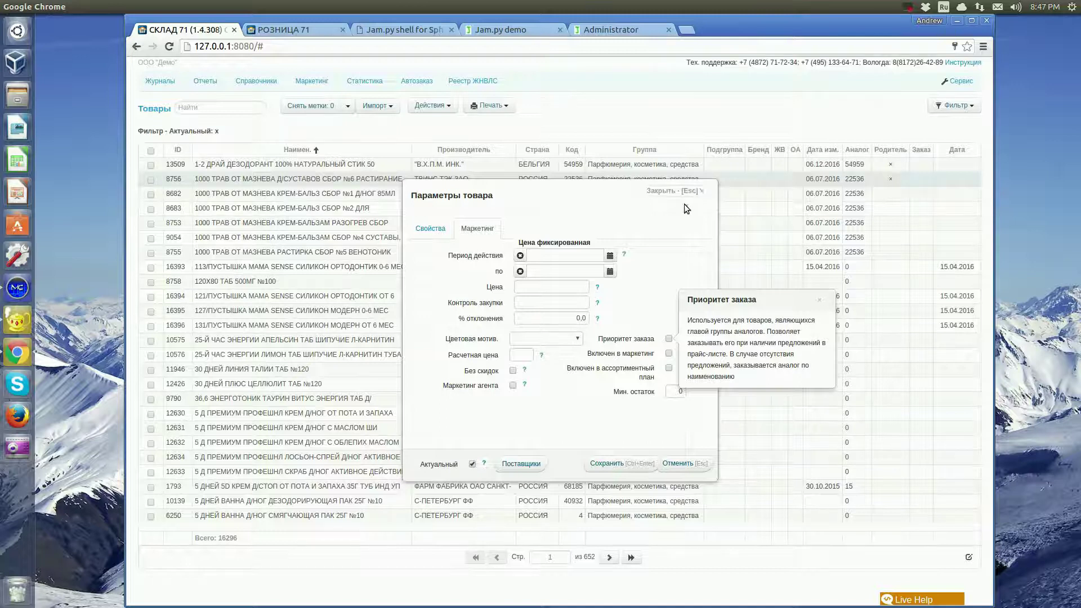
{"action": "left_click", "coordinate": [698, 191]}
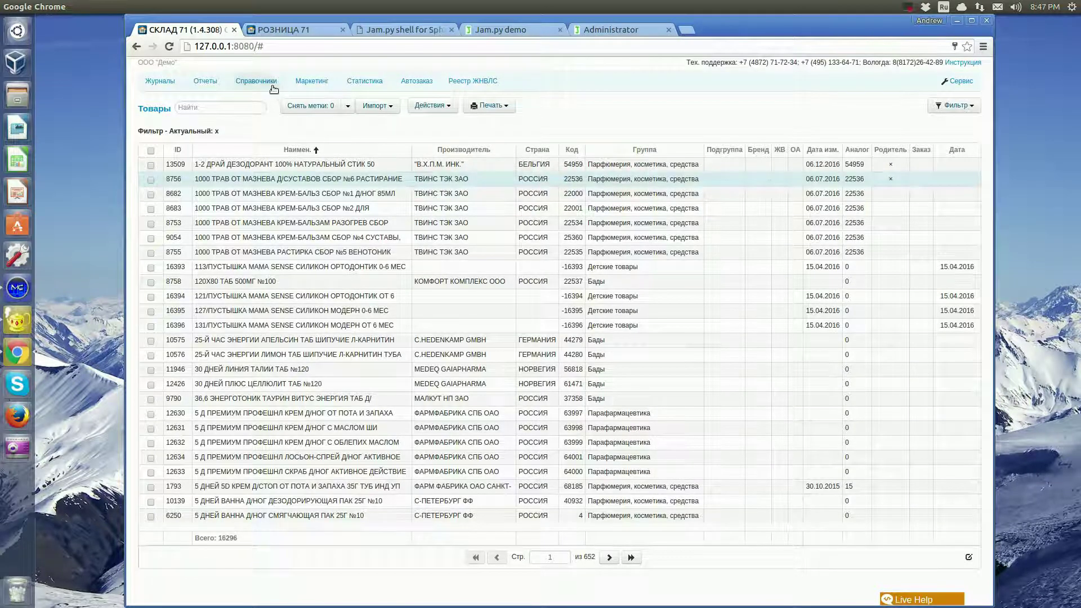
- Generate the Показатели выручки PDF for warehouse г.Тула, ул. Крылова, д.41, 01.11–24.11.2016
{"action": "left_click", "coordinate": [214, 83]}
{"action": "mouse_move", "coordinate": [211, 102]}
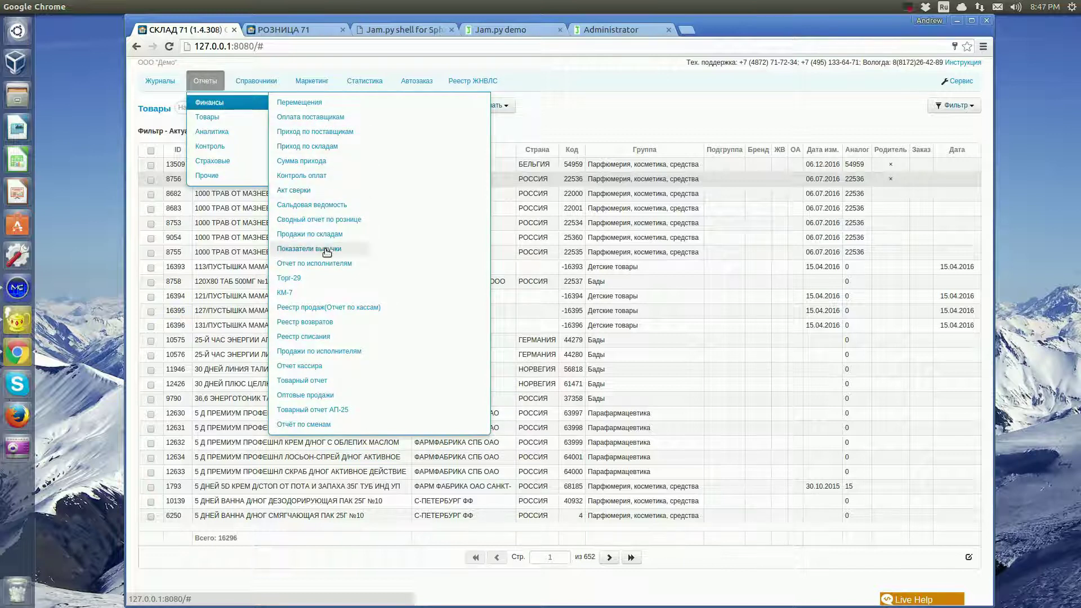
{"action": "left_click", "coordinate": [326, 251]}
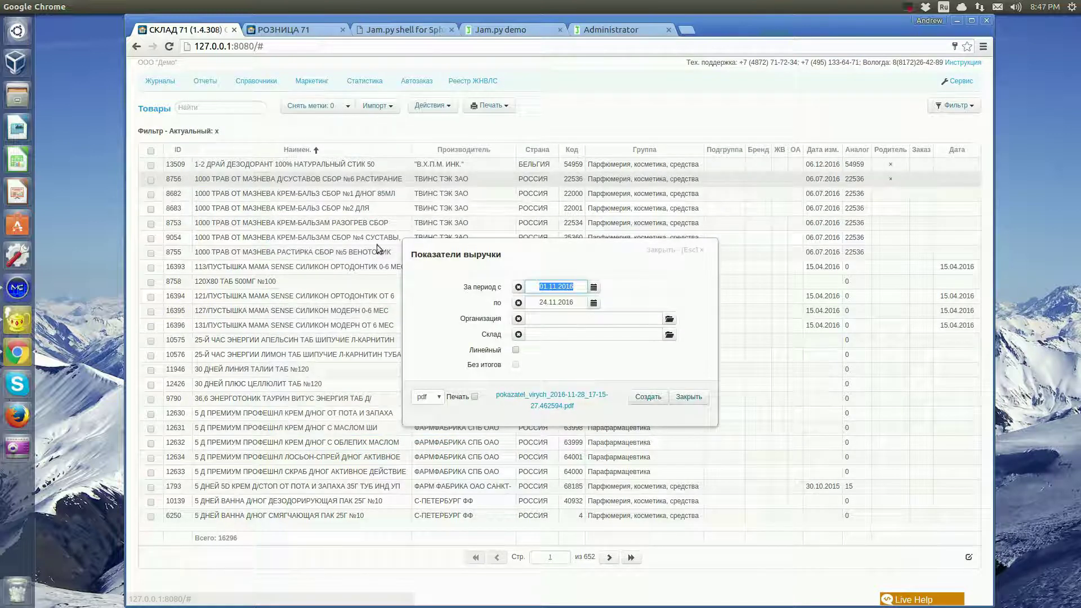
{"action": "left_click", "coordinate": [670, 334]}
{"action": "double_click", "coordinate": [546, 289]}
{"action": "left_click", "coordinate": [648, 397]}
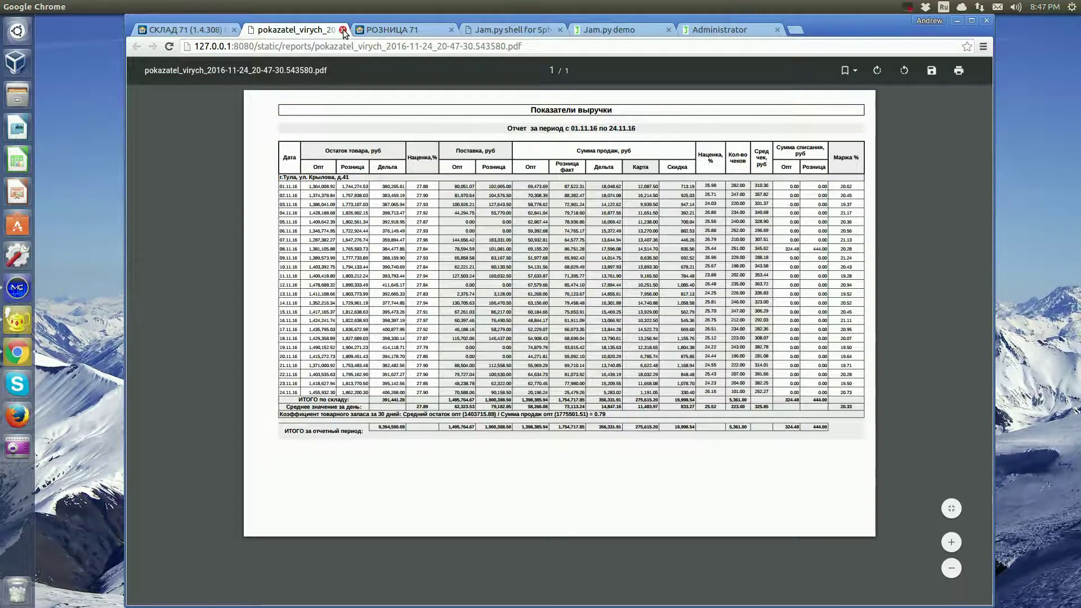
{"action": "left_click", "coordinate": [344, 30]}
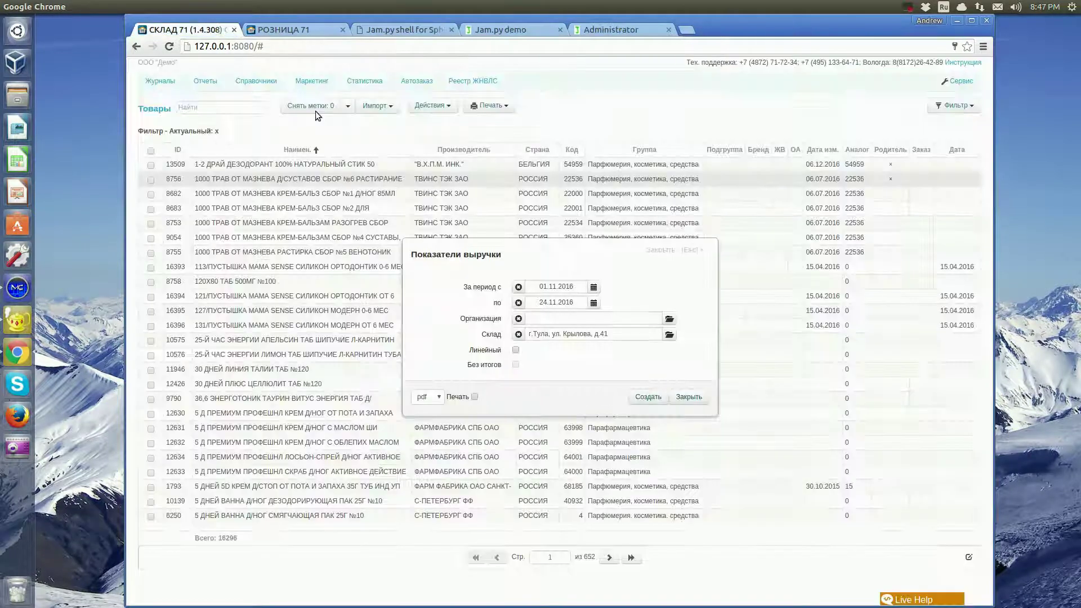
{"action": "left_click", "coordinate": [688, 400]}
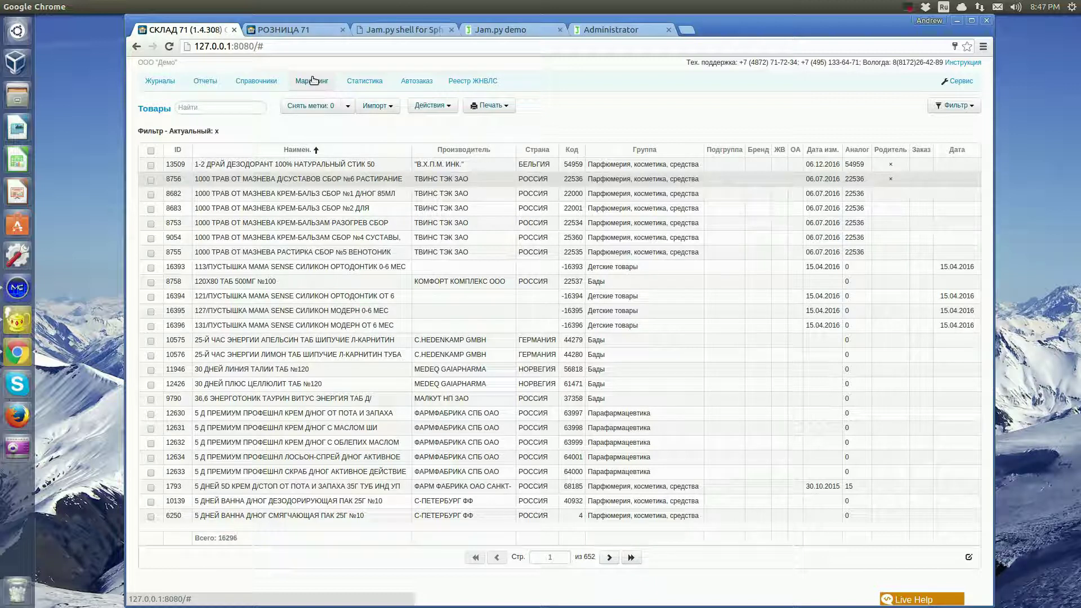
- Open Скидки и акции and review the 5% regular-customer card discount settings
{"action": "left_click", "coordinate": [312, 81]}
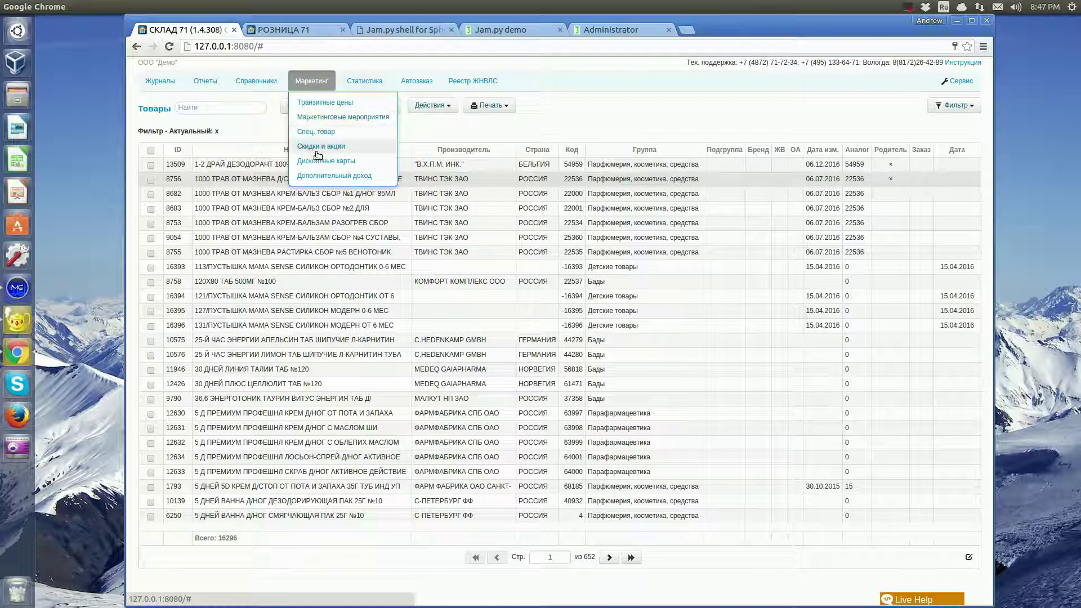
{"action": "left_click", "coordinate": [321, 147]}
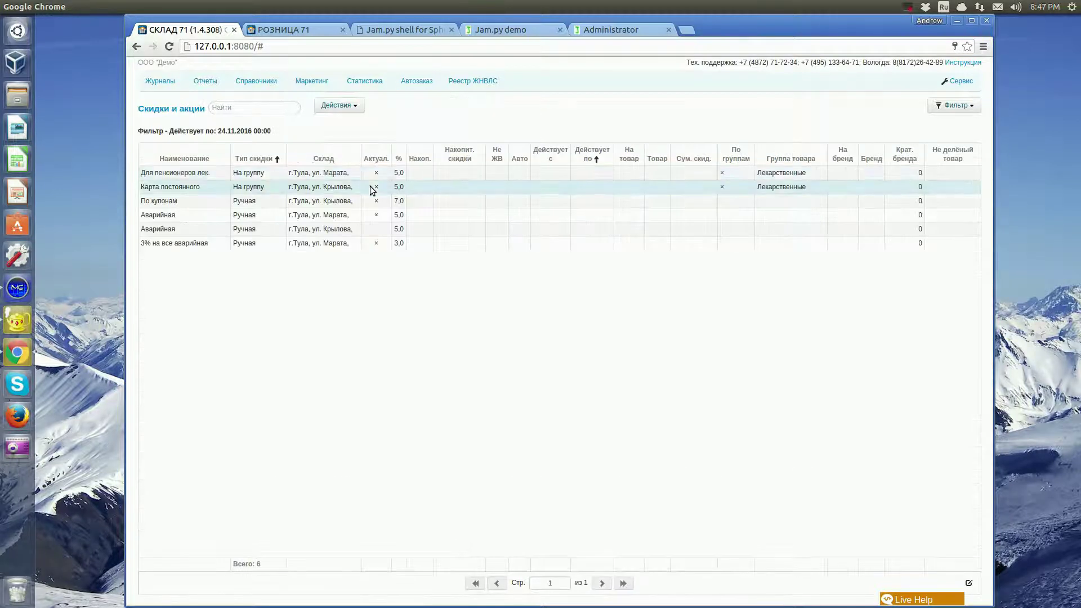
{"action": "left_click", "coordinate": [371, 187]}
{"action": "double_click", "coordinate": [372, 189]}
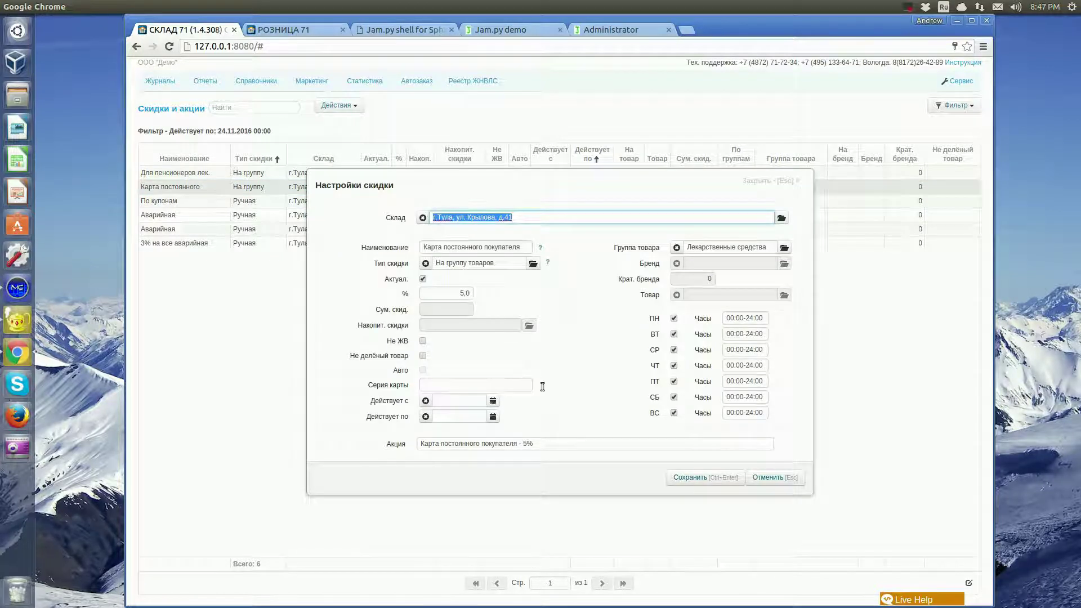
{"action": "left_click", "coordinate": [764, 180]}
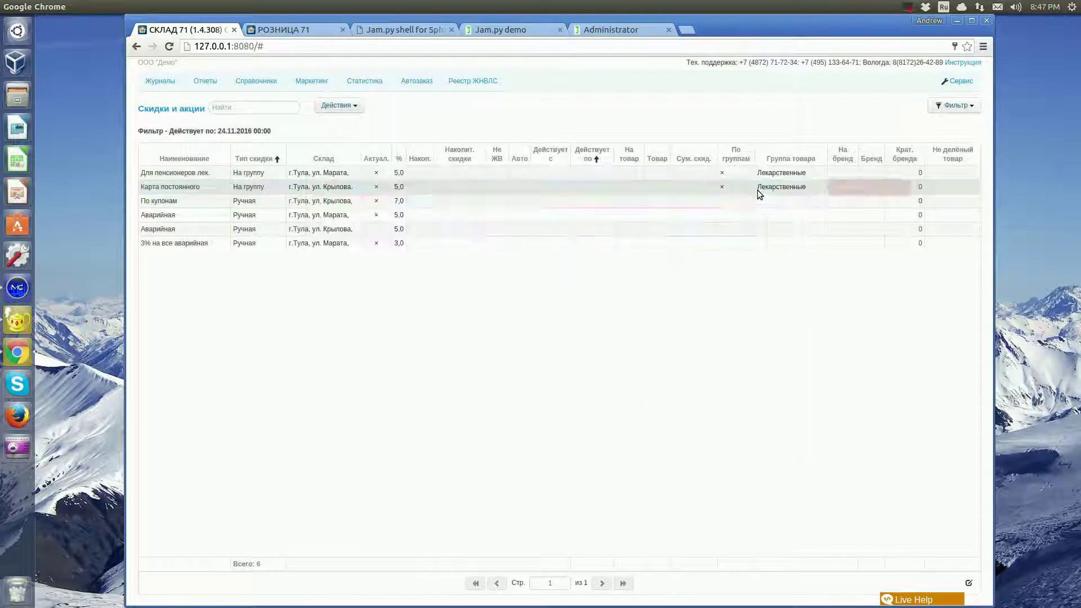
- Search Движение товаров for 'парац' and inspect batch 140999 and its receipt 2482
{"action": "left_click", "coordinate": [364, 81]}
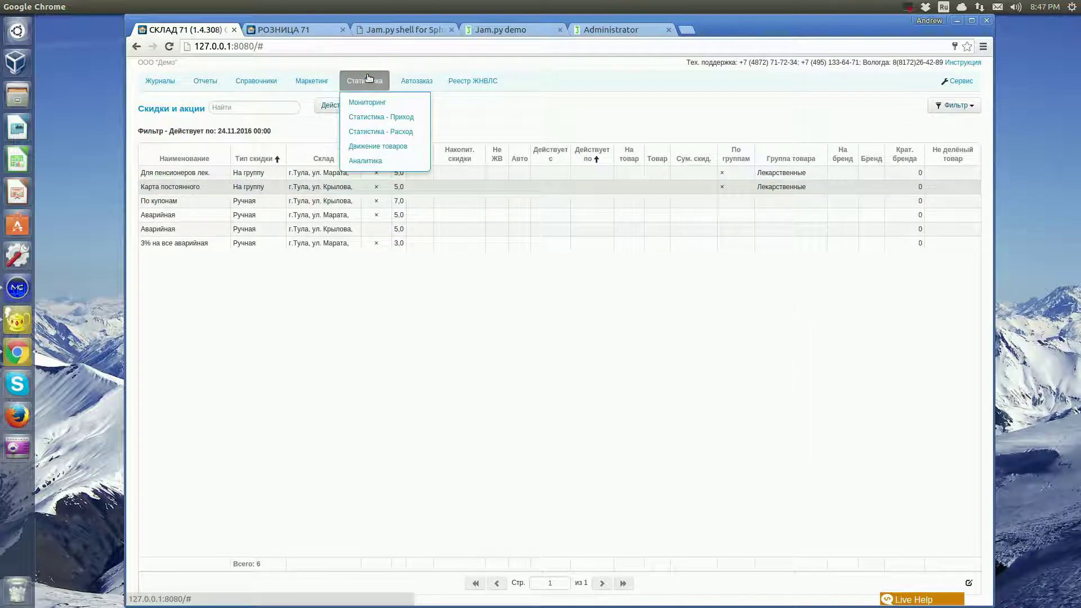
{"action": "left_click", "coordinate": [376, 147]}
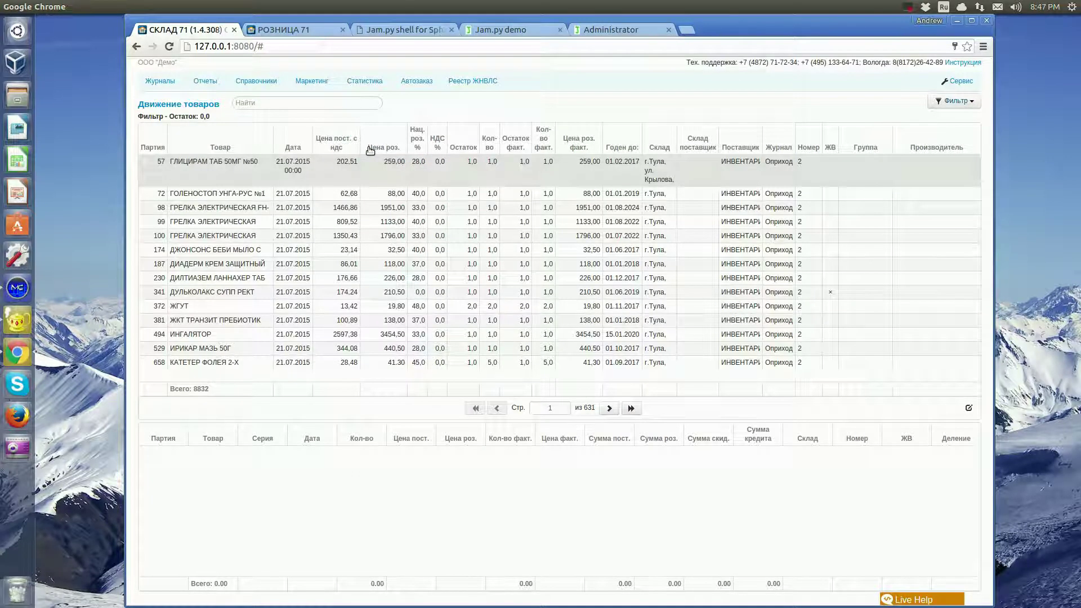
{"action": "type", "text": "парац"}
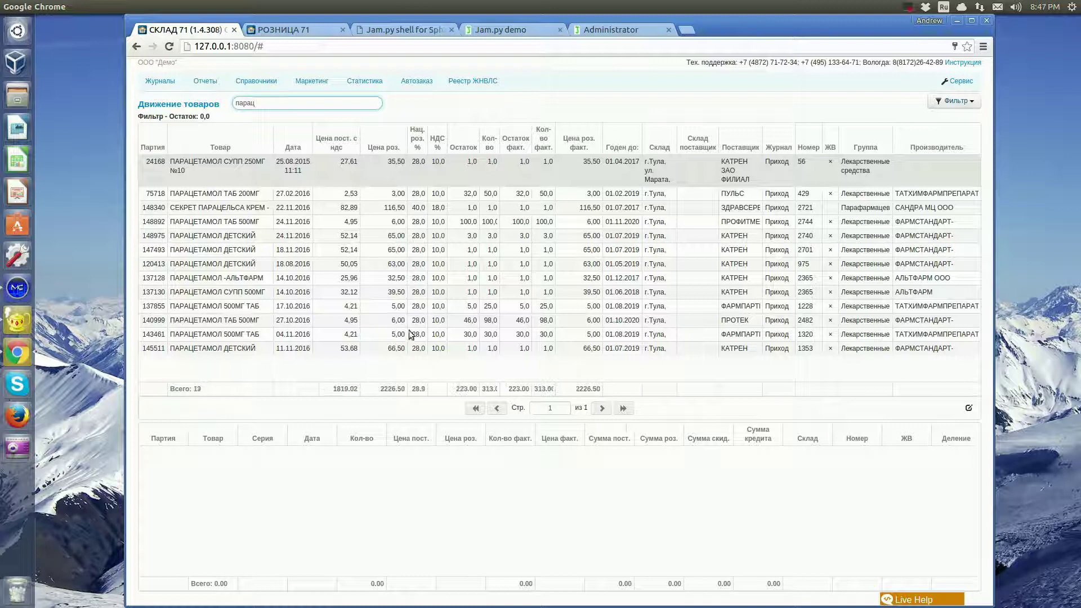
{"action": "left_click", "coordinate": [410, 322]}
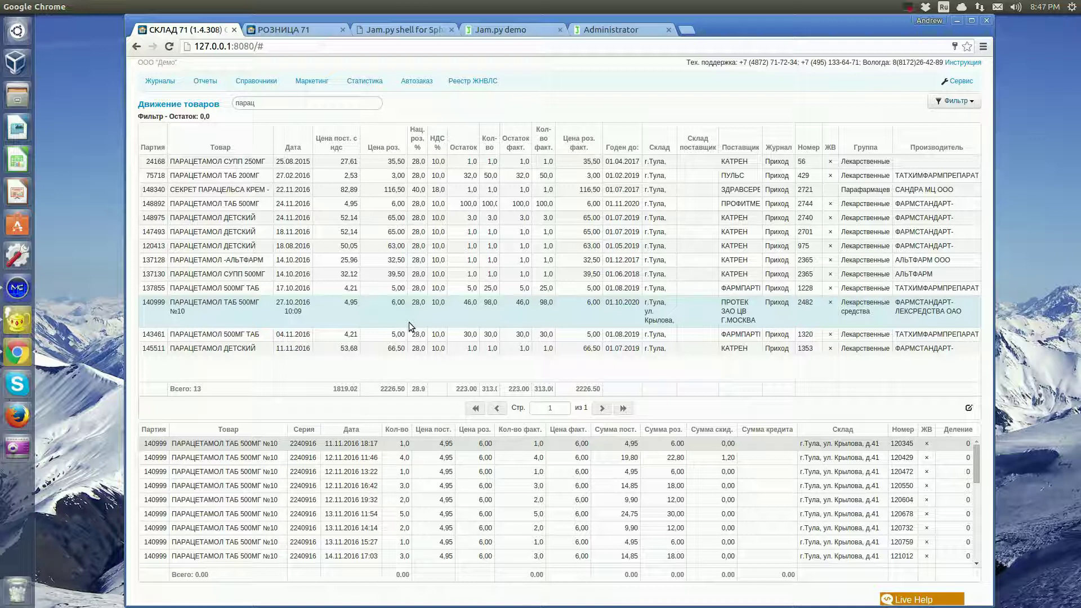
{"action": "double_click", "coordinate": [409, 321]}
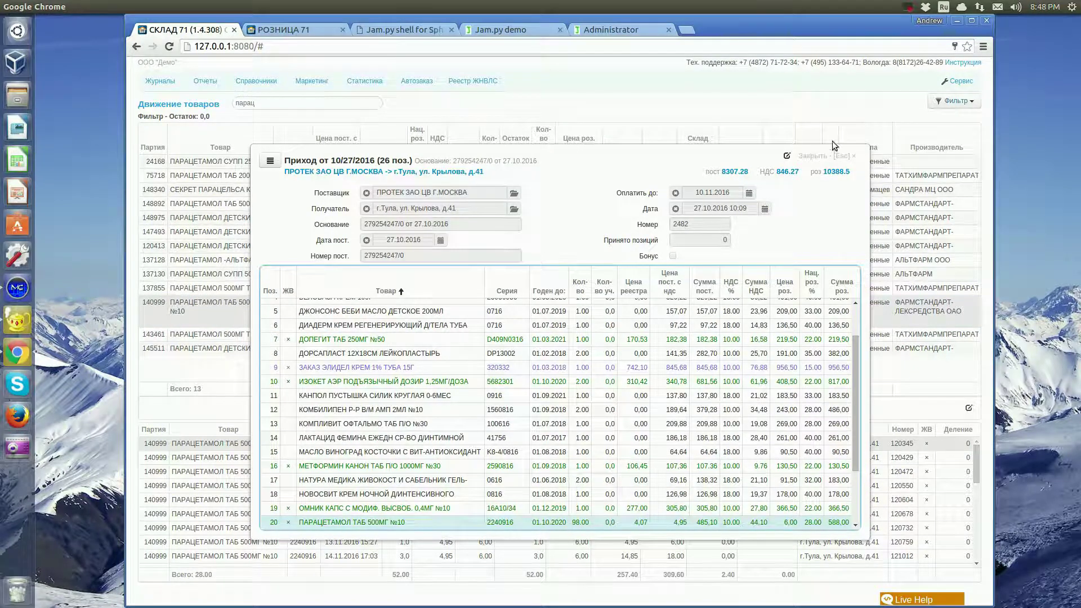
{"action": "left_click", "coordinate": [832, 155]}
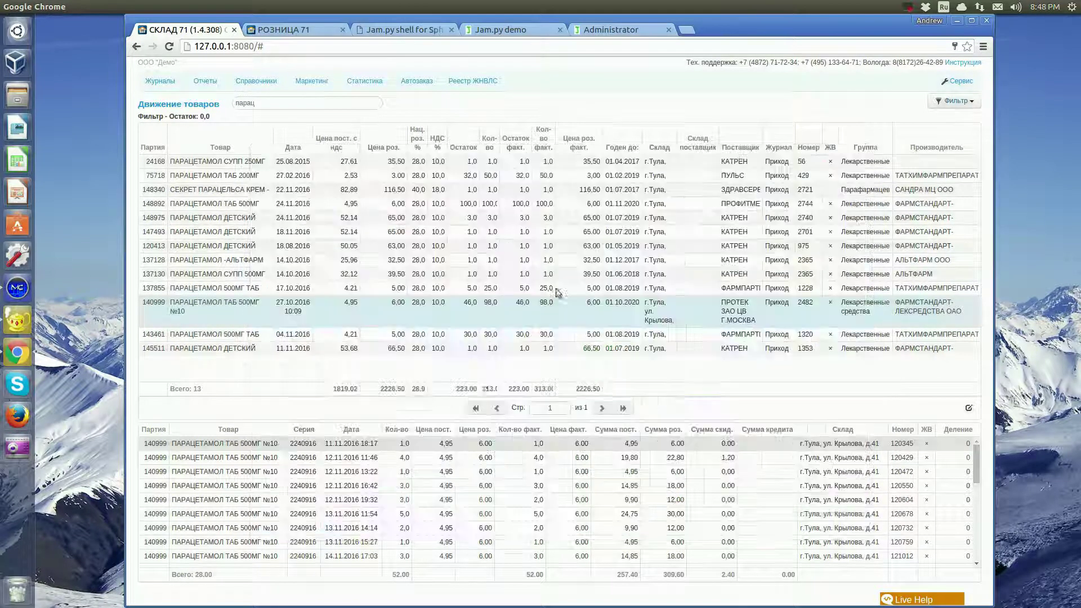
- In check 120345's item table, replace the Партия rec_id column with Поз
{"action": "double_click", "coordinate": [460, 440]}
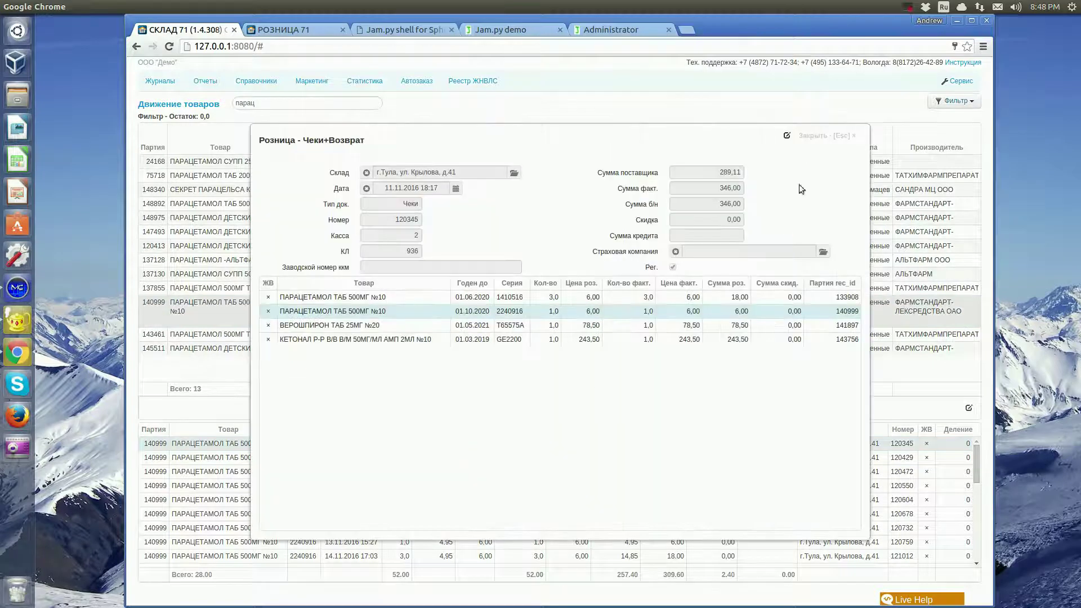
{"action": "left_click", "coordinate": [788, 135]}
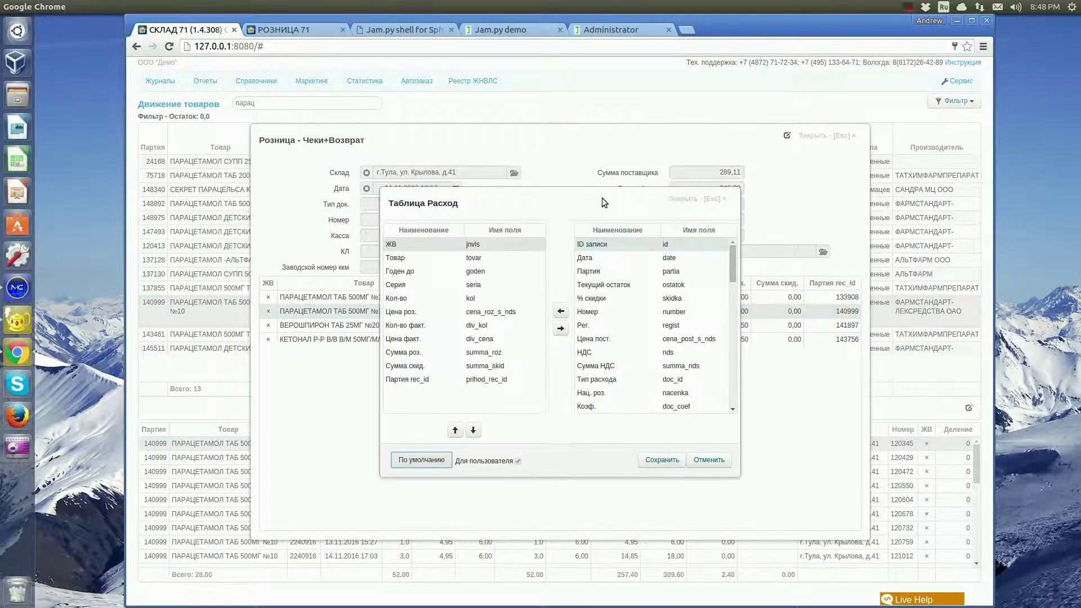
{"action": "left_click", "coordinate": [474, 379]}
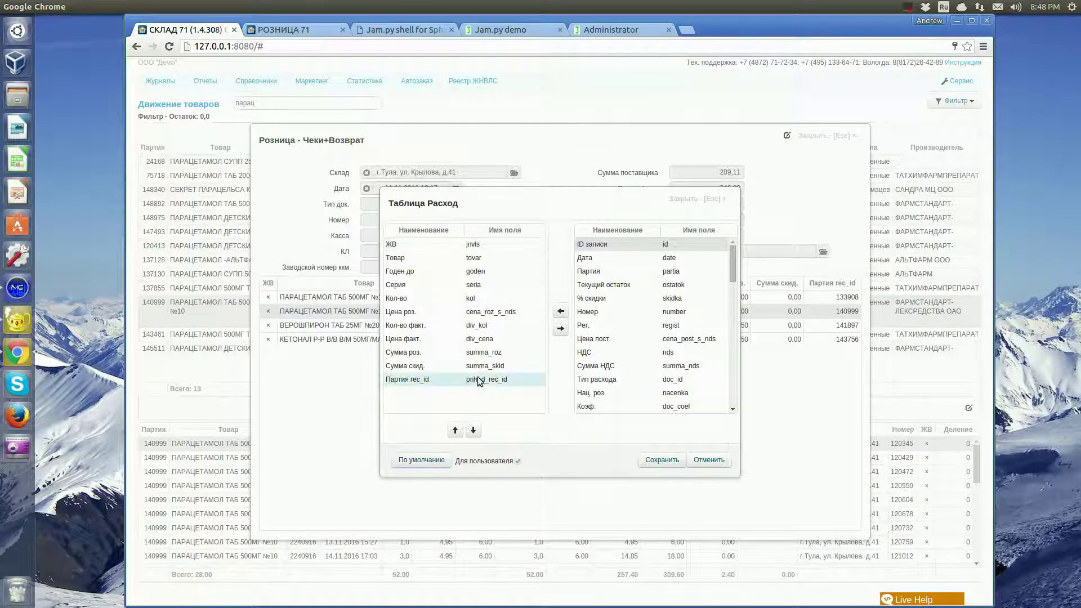
{"action": "left_click", "coordinate": [562, 329]}
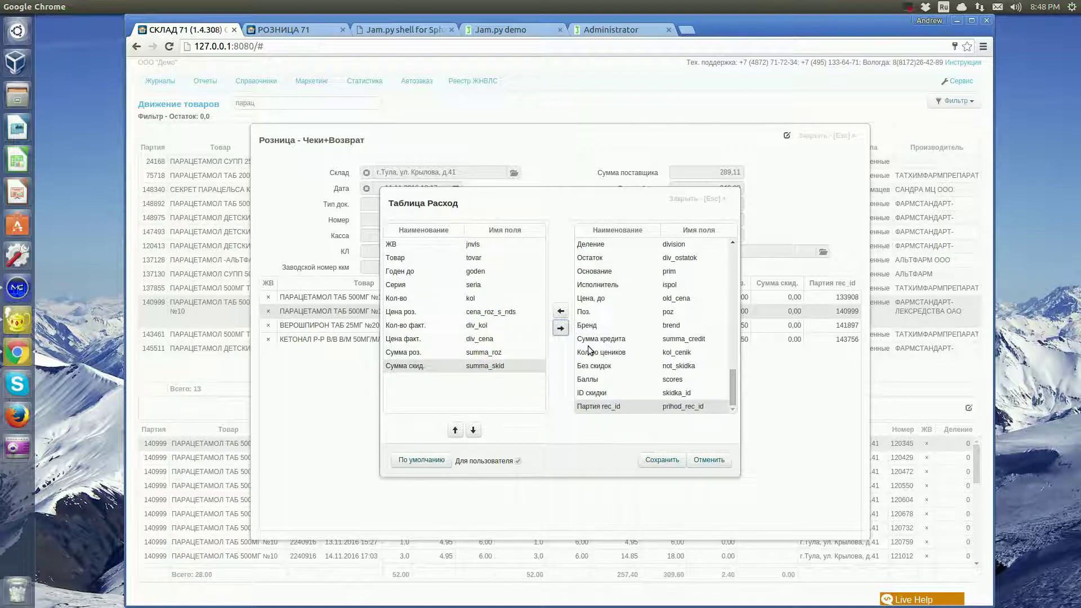
{"action": "left_click", "coordinate": [593, 312]}
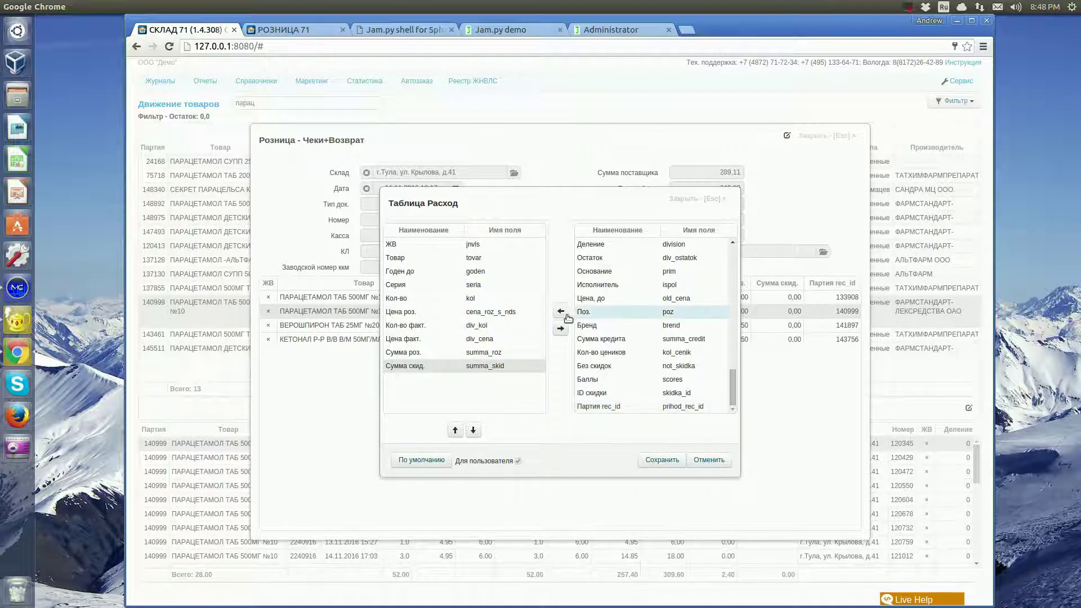
{"action": "left_click", "coordinate": [561, 314]}
{"action": "left_click", "coordinate": [661, 460]}
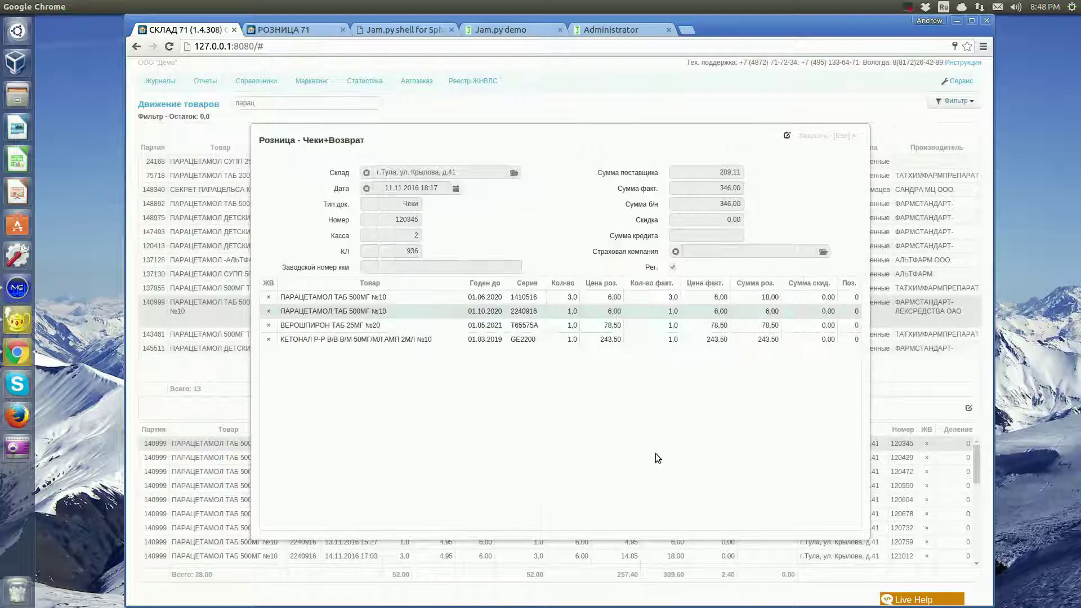
{"action": "left_click", "coordinate": [824, 136]}
- Run ABC-XYZ analysis for warehouse г.Тула, ул. Крылова, д.41
{"action": "left_click", "coordinate": [419, 83]}
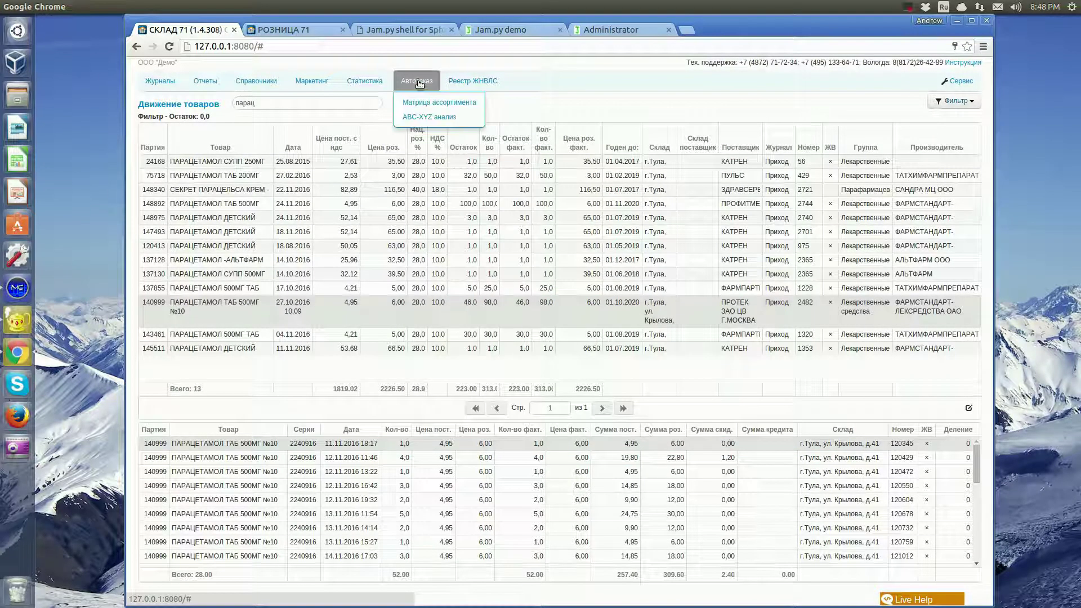
{"action": "left_click", "coordinate": [425, 120]}
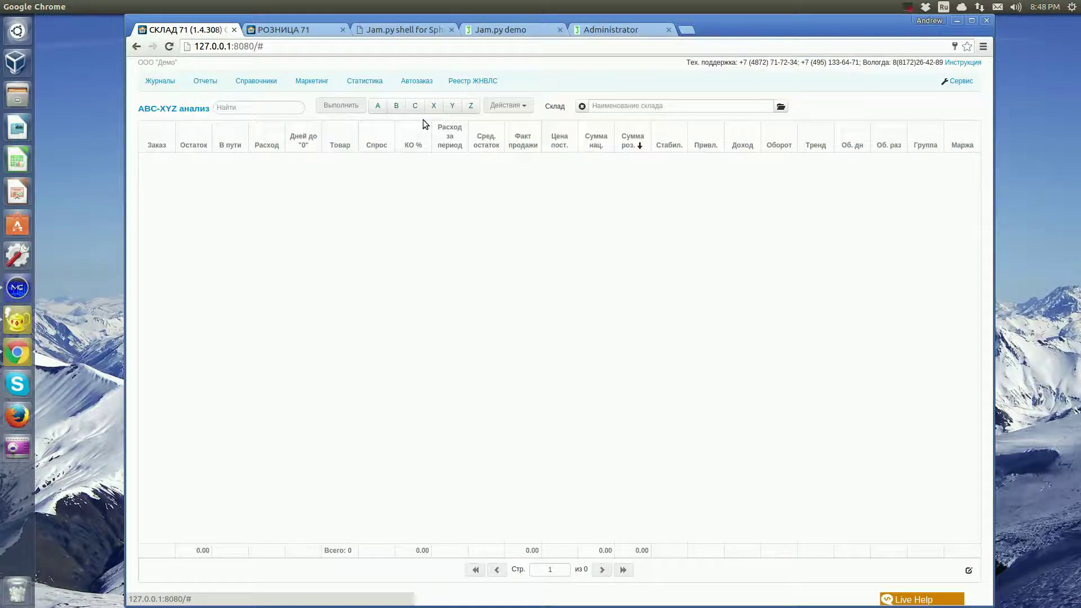
{"action": "left_click", "coordinate": [781, 107]}
{"action": "left_click", "coordinate": [590, 288]}
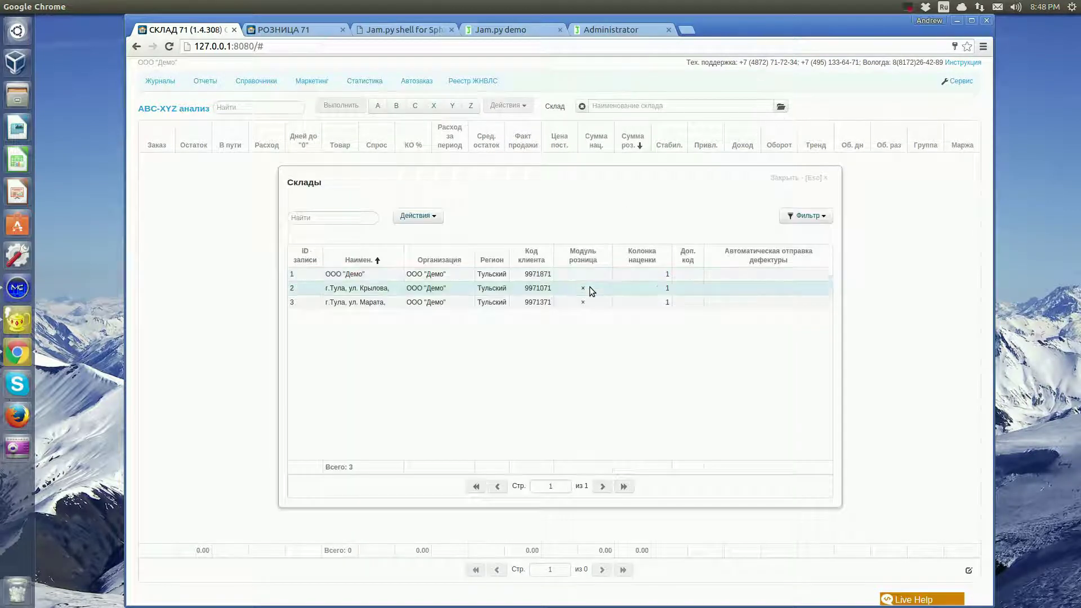
{"action": "double_click", "coordinate": [590, 288]}
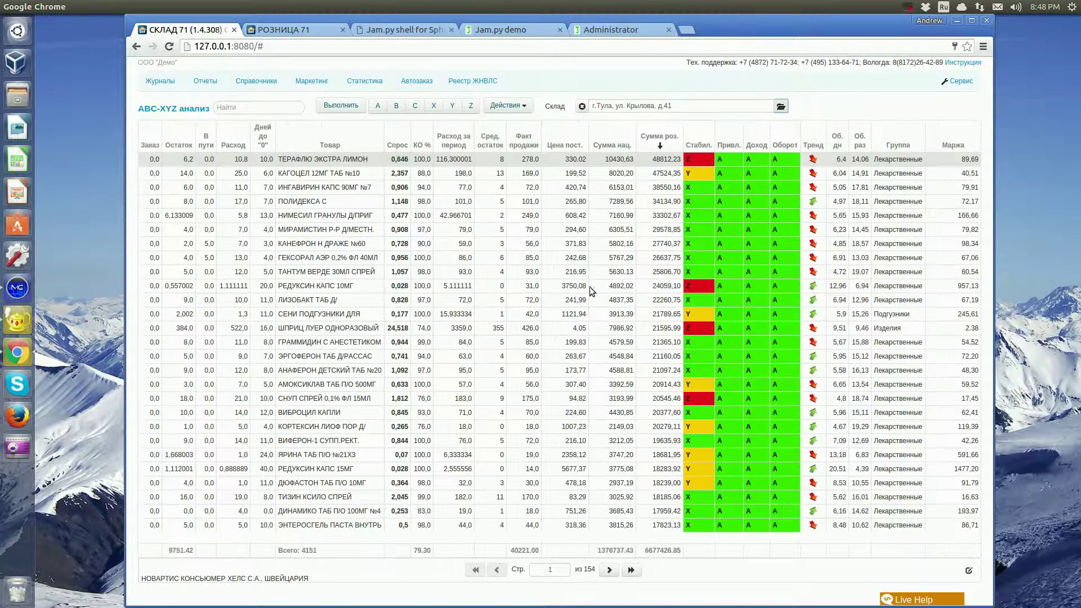
- View the sales charts for ПОЛИДЕКСА С and МИРАМИСТИН
{"action": "double_click", "coordinate": [685, 204]}
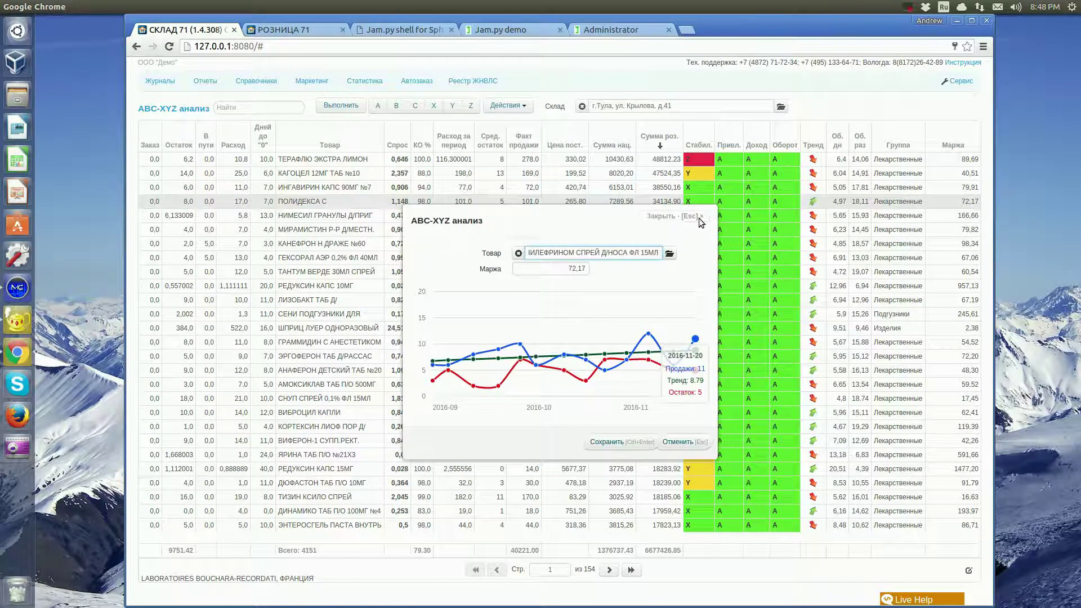
{"action": "left_click", "coordinate": [699, 221]}
{"action": "double_click", "coordinate": [696, 232]}
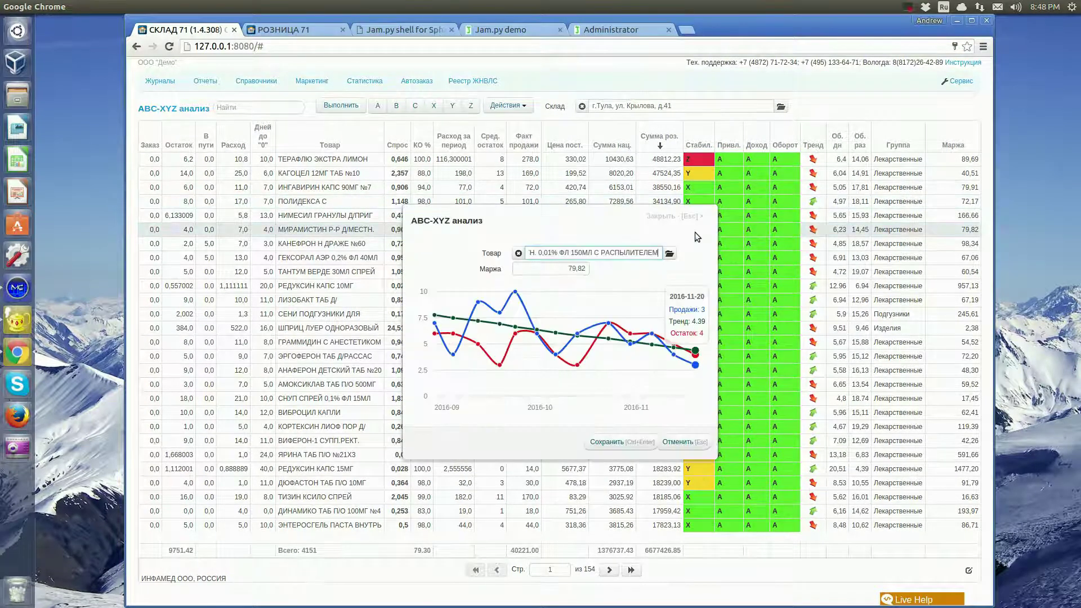
{"action": "key", "text": "Escape"}
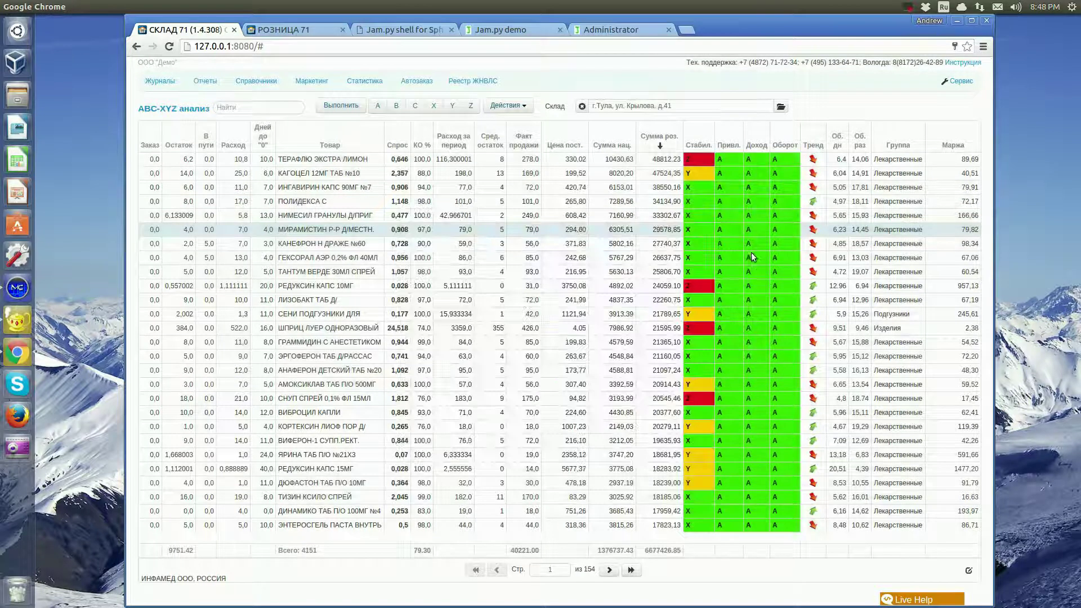
- Open the Роли page and review the Менеджер and then Оператор role permissions
{"action": "left_click", "coordinate": [958, 81]}
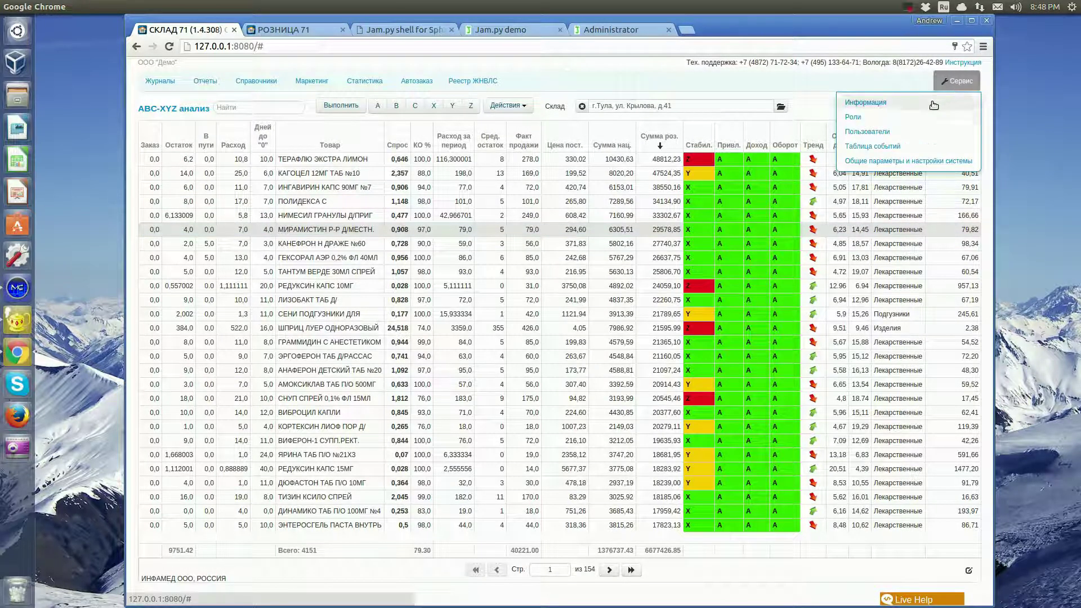
{"action": "left_click", "coordinate": [854, 117]}
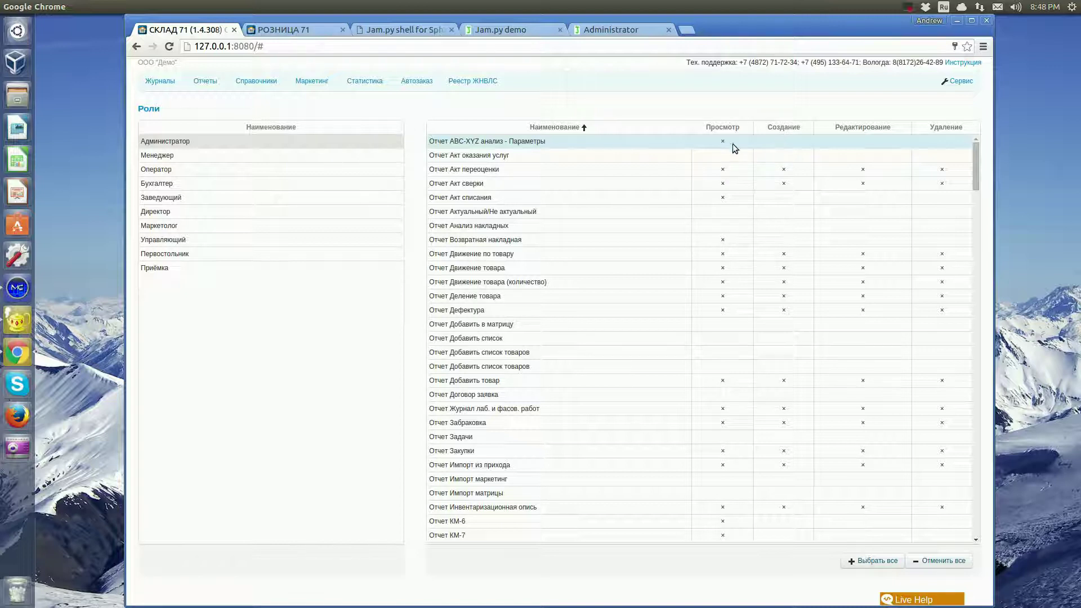
{"action": "left_click", "coordinate": [210, 154]}
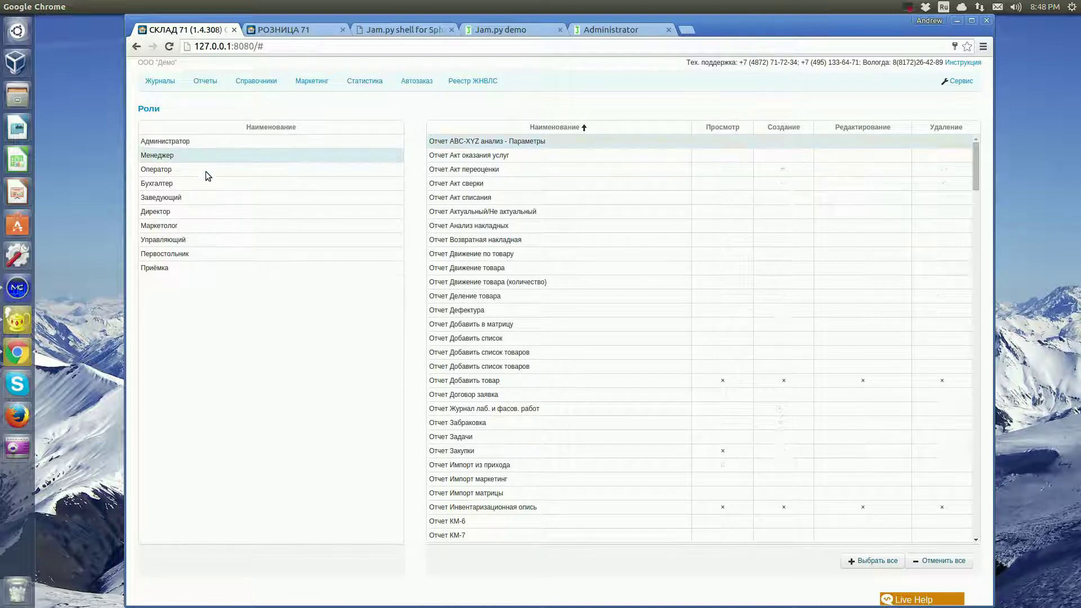
{"action": "left_click", "coordinate": [206, 172]}
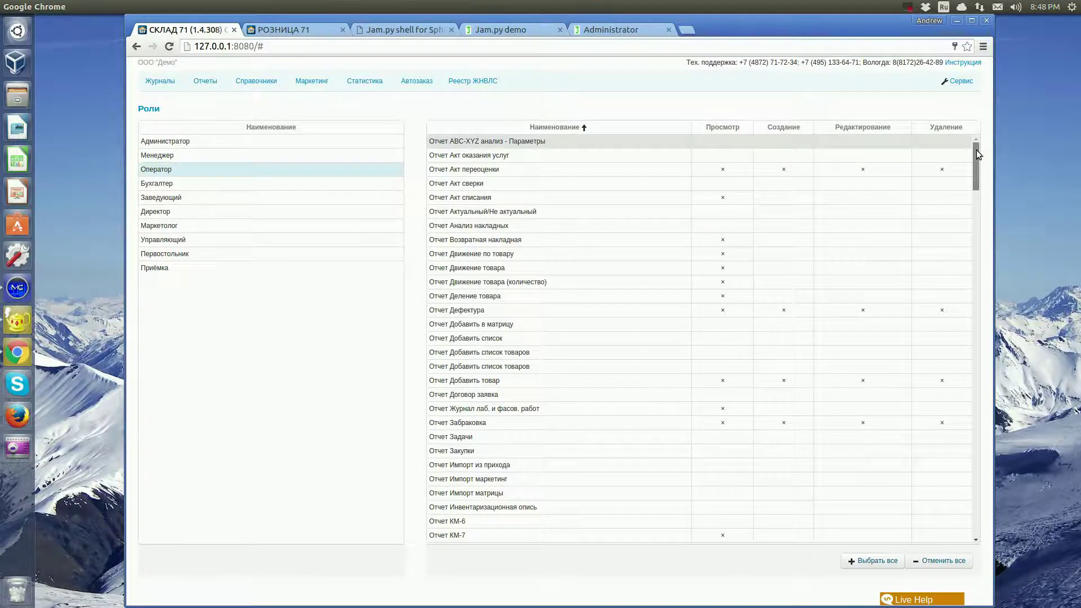
{"action": "mouse_move", "coordinate": [977, 152]}
{"action": "left_mouse_down"}
{"action": "mouse_move", "coordinate": [940, 367]}
{"action": "mouse_move", "coordinate": [952, 486]}
{"action": "mouse_move", "coordinate": [970, 49]}
{"action": "left_mouse_up"}
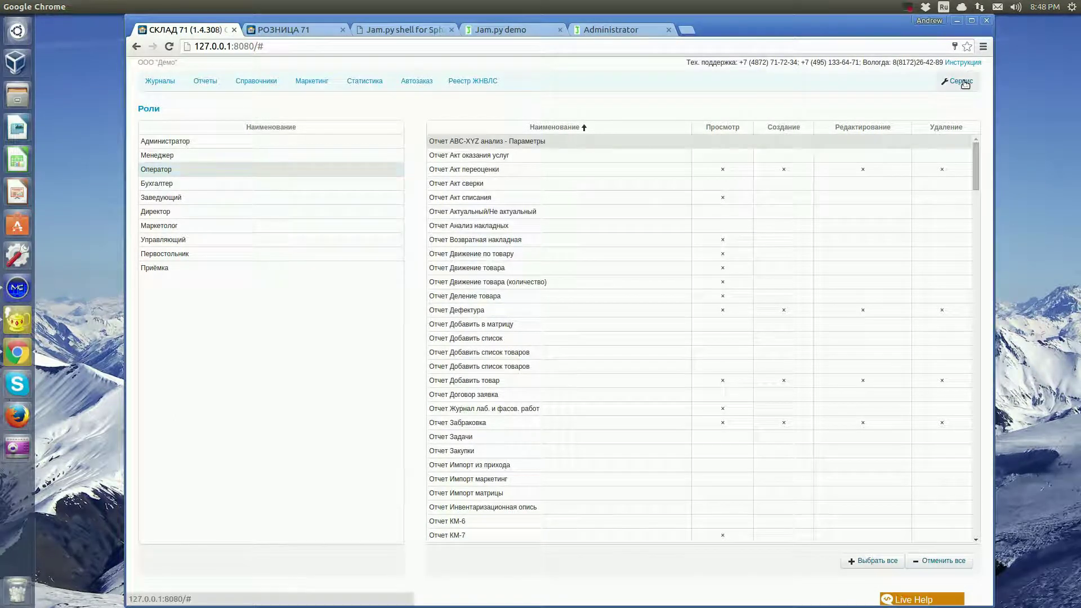
- View the general settings and the personal care Наценка markup record, then close everything
{"action": "left_click", "coordinate": [957, 82]}
{"action": "left_click", "coordinate": [909, 162]}
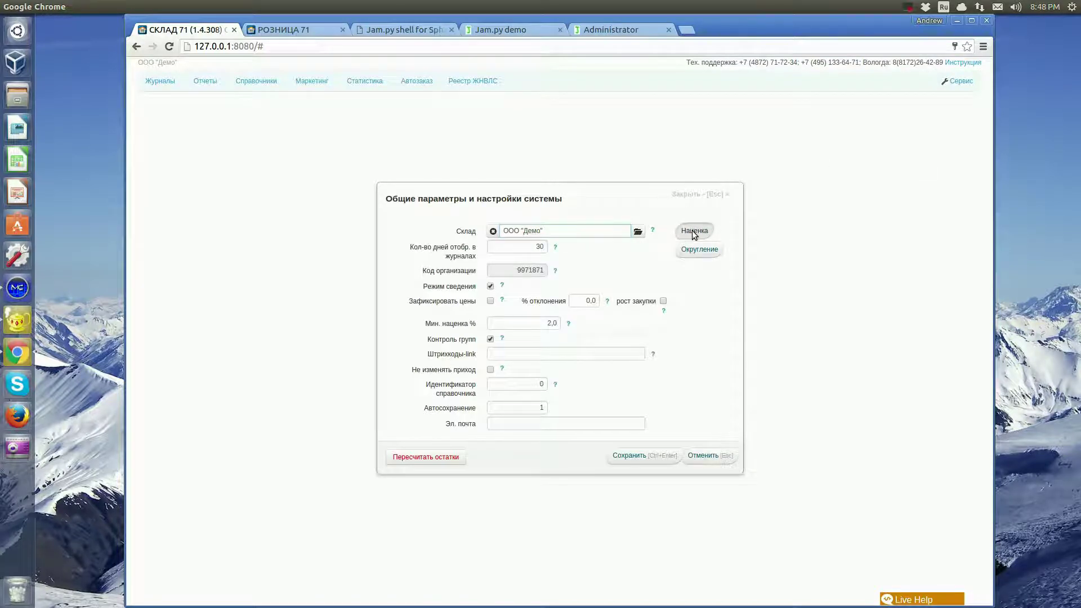
{"action": "left_click", "coordinate": [693, 230]}
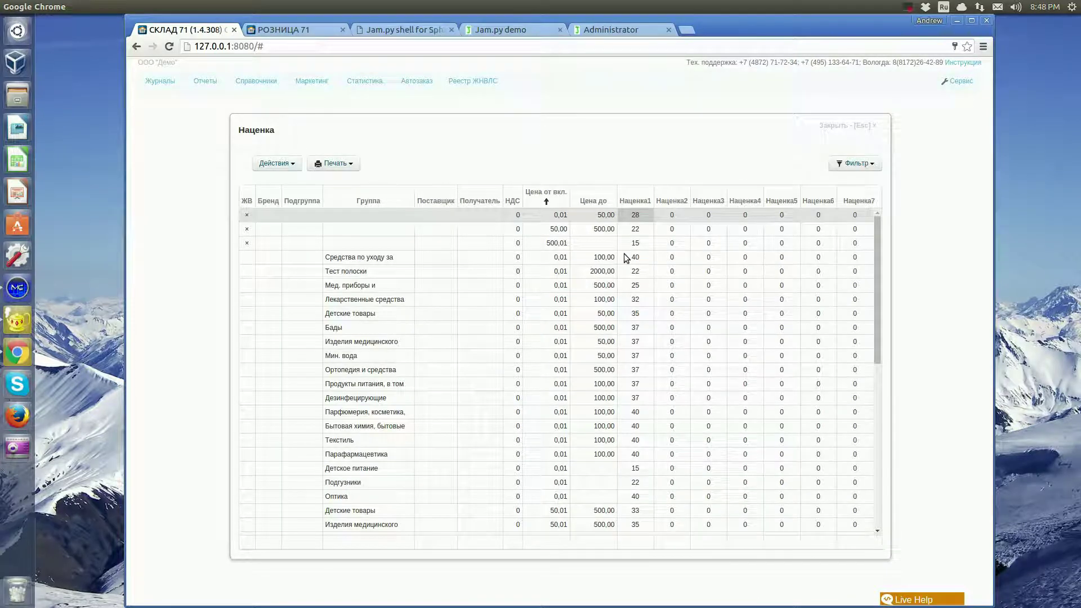
{"action": "double_click", "coordinate": [625, 256]}
{"action": "key", "text": "Escape"}
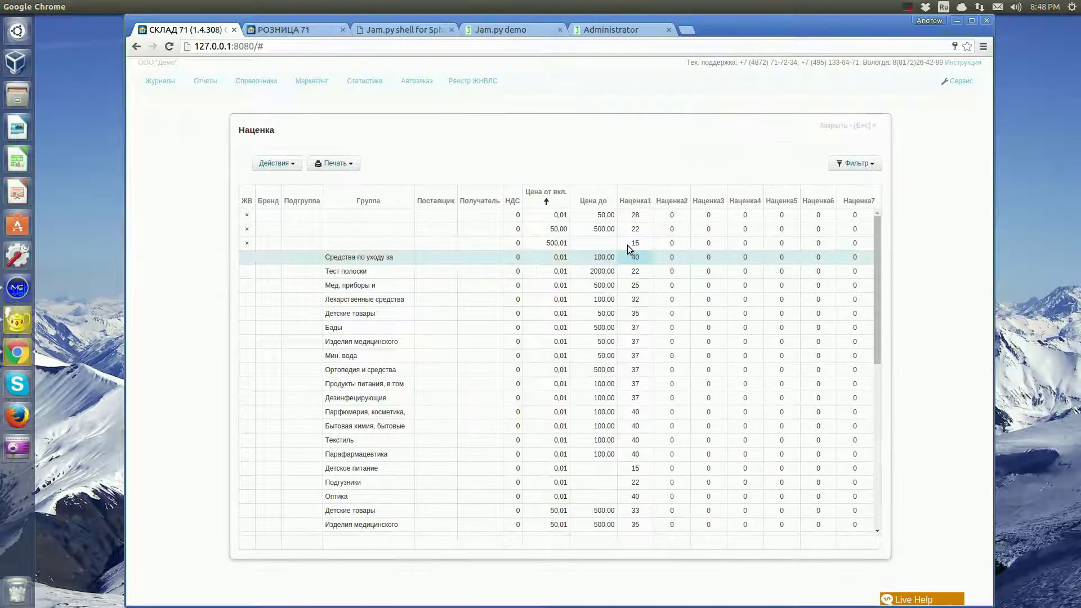
{"action": "key", "text": "Escape"}
{"action": "key", "text": "Escape"}
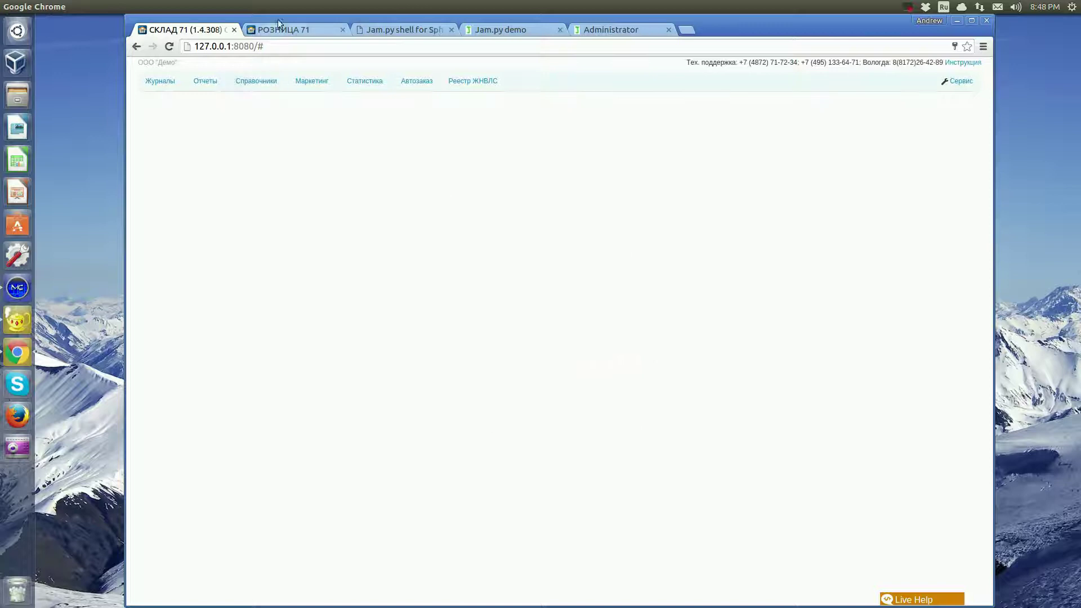
- Switch to РОЗНИЦА 71 and post delivery invoice 2751
{"action": "left_click", "coordinate": [281, 30]}
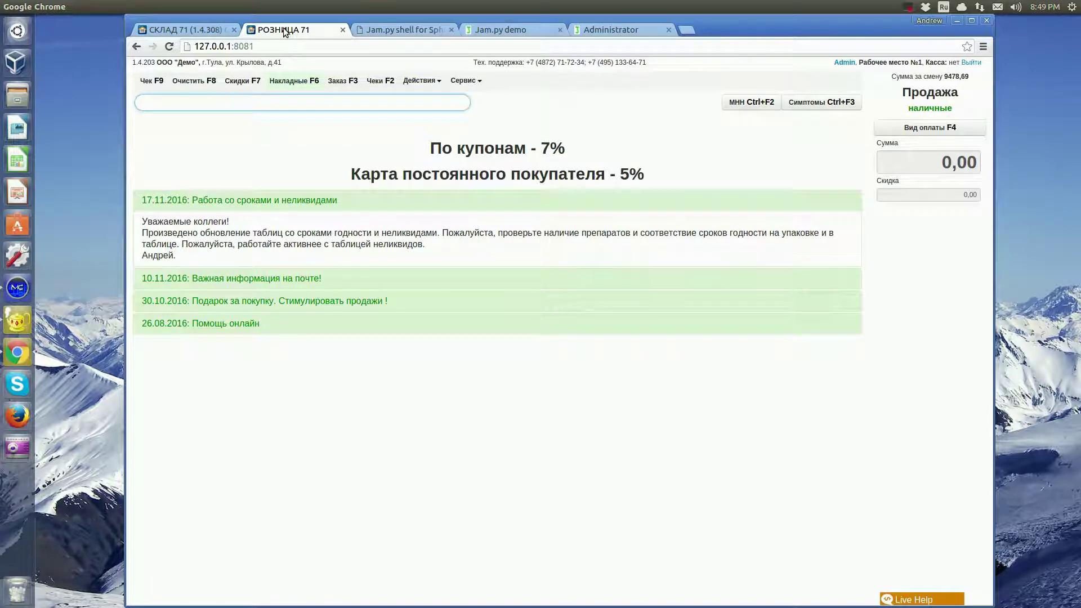
{"action": "left_click", "coordinate": [293, 80]}
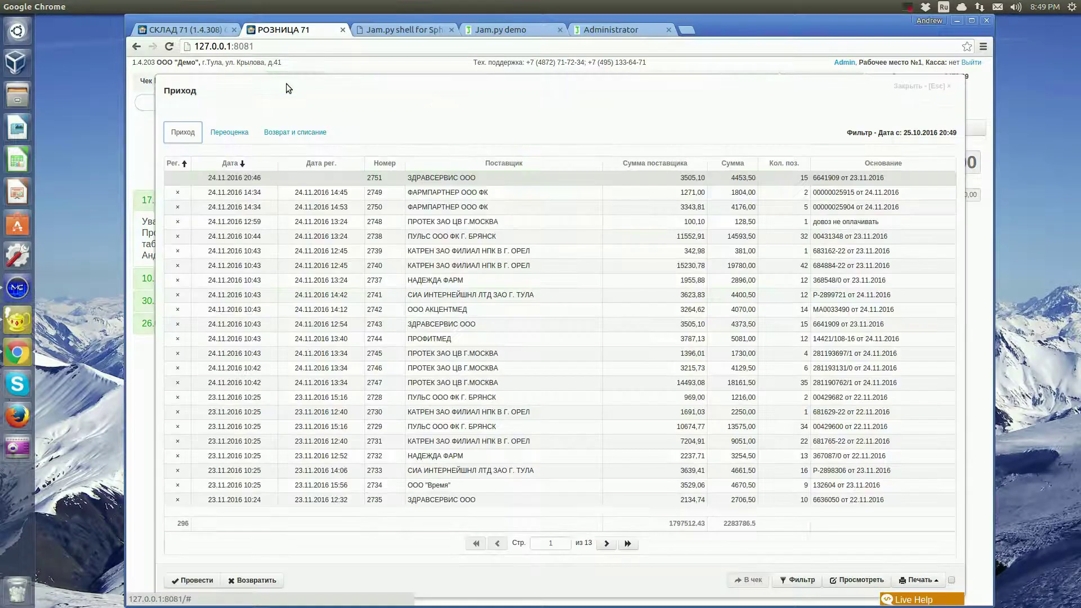
{"action": "double_click", "coordinate": [379, 177]}
{"action": "left_click", "coordinate": [777, 144]}
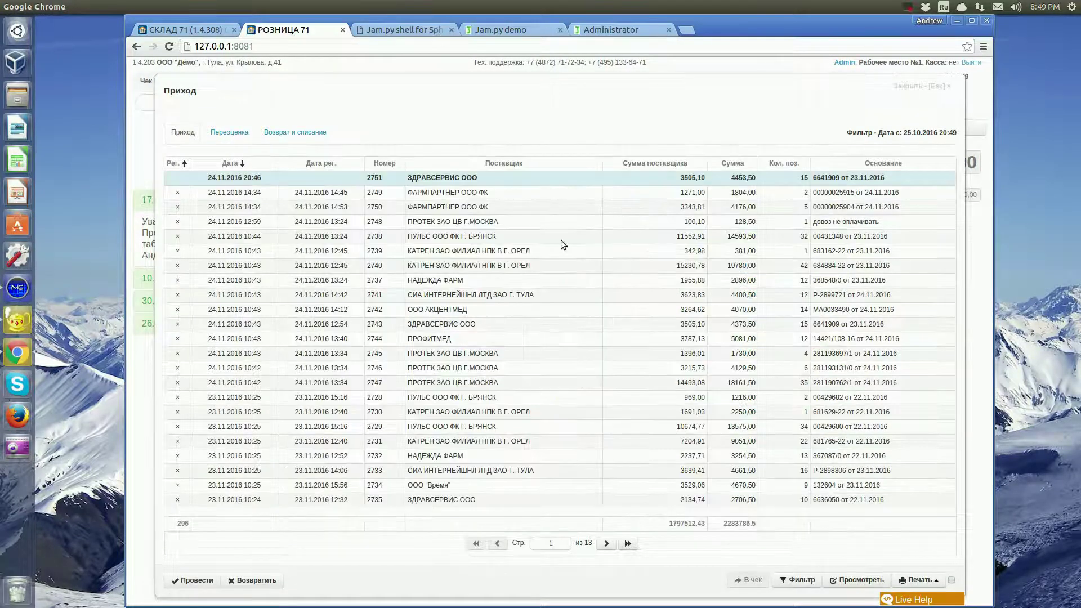
{"action": "left_click", "coordinate": [192, 580]}
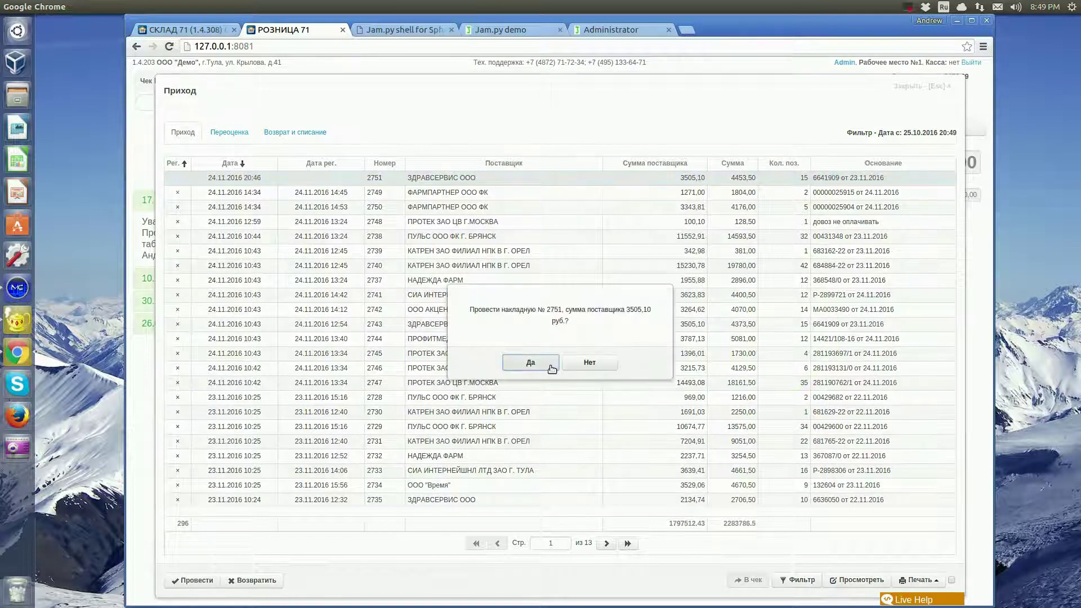
{"action": "left_click", "coordinate": [531, 362]}
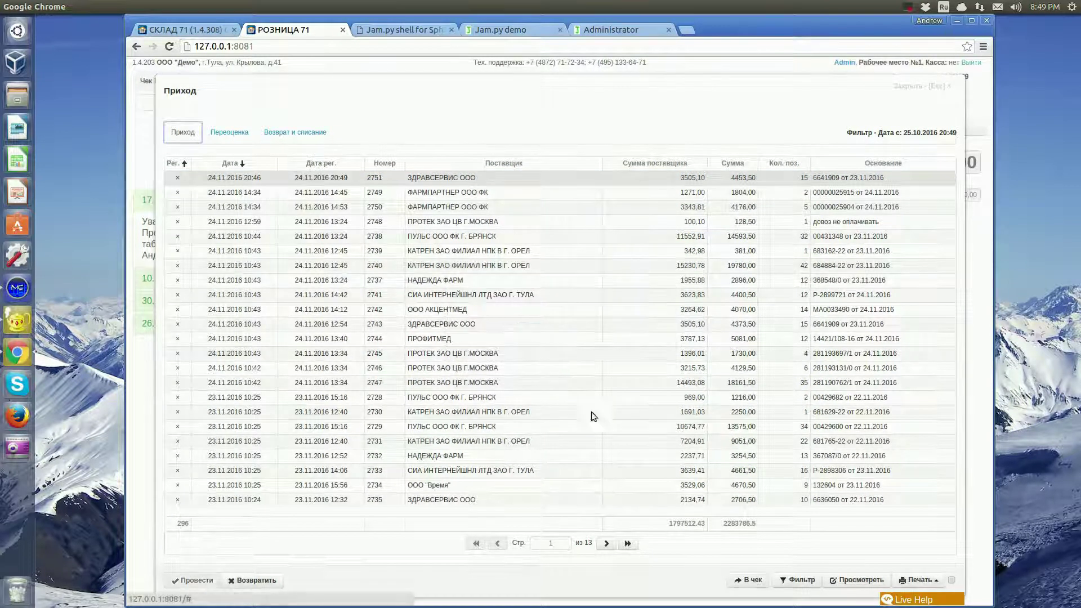
- Print shelf cards and 20x30 barcode labels for invoice 2751, closing both PDFs
{"action": "left_click", "coordinate": [938, 580]}
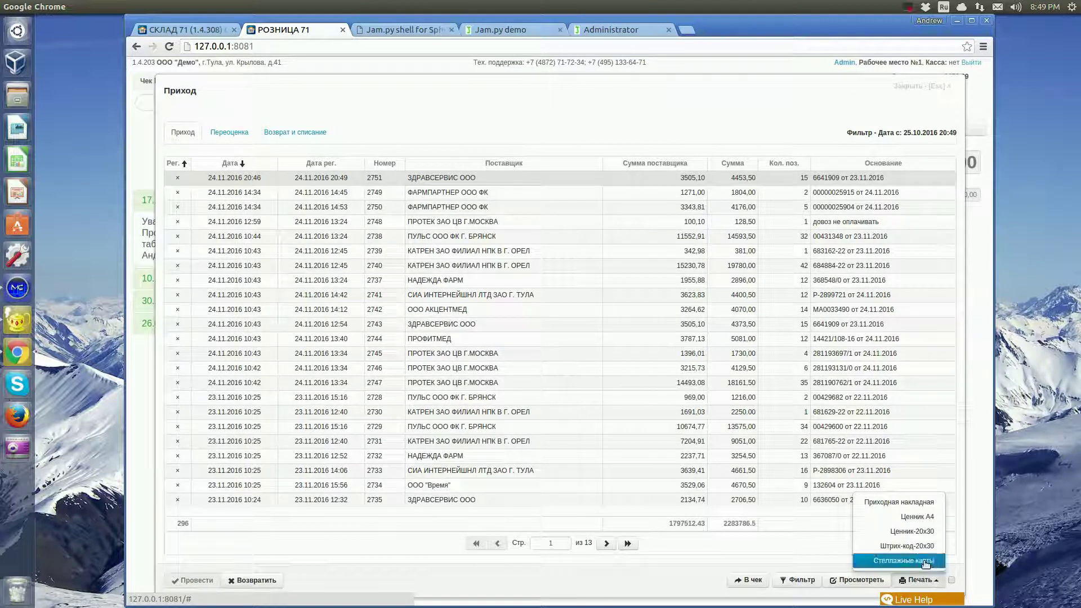
{"action": "left_click", "coordinate": [903, 561]}
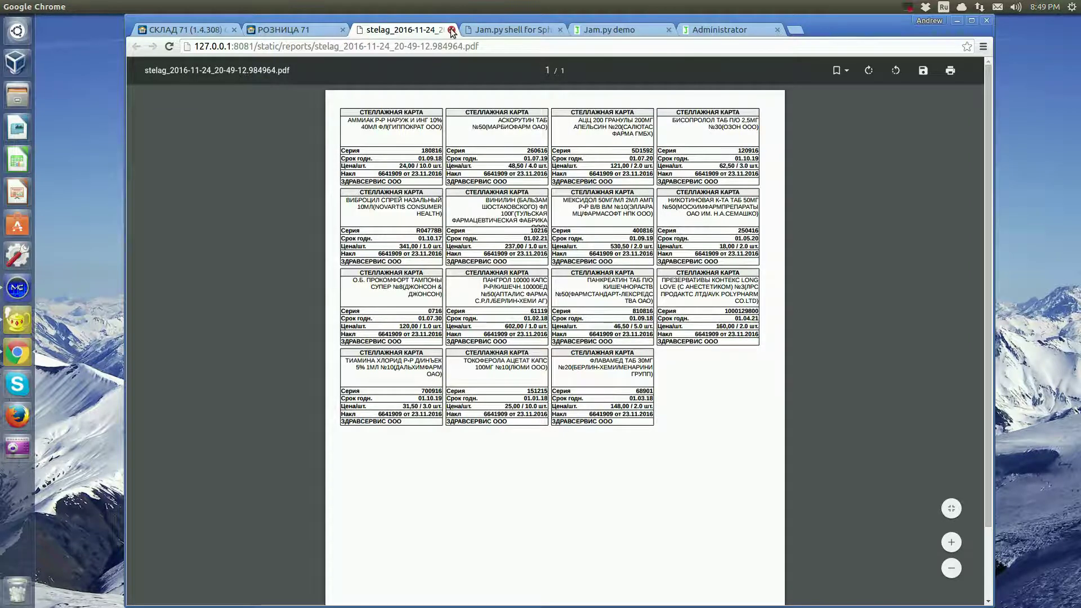
{"action": "left_click", "coordinate": [450, 31]}
{"action": "left_click", "coordinate": [919, 580]}
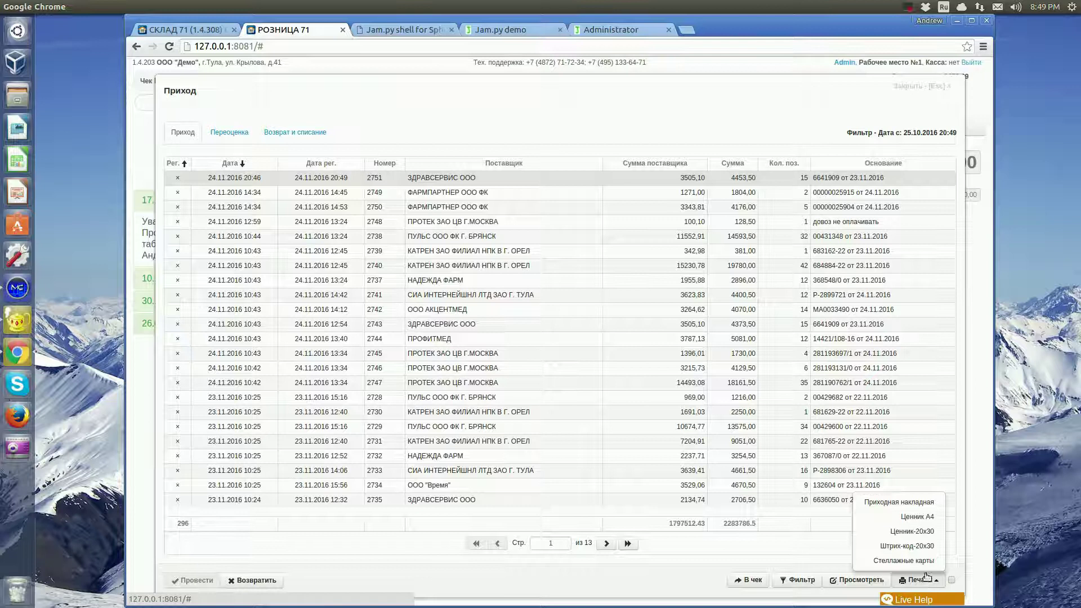
{"action": "left_click", "coordinate": [912, 546]}
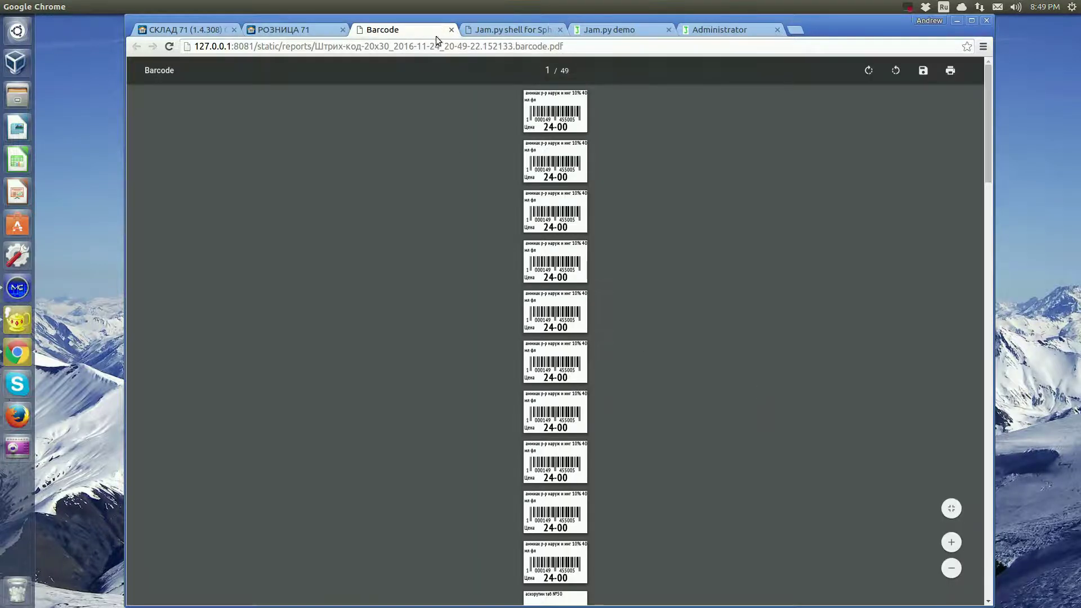
{"action": "left_click", "coordinate": [451, 30]}
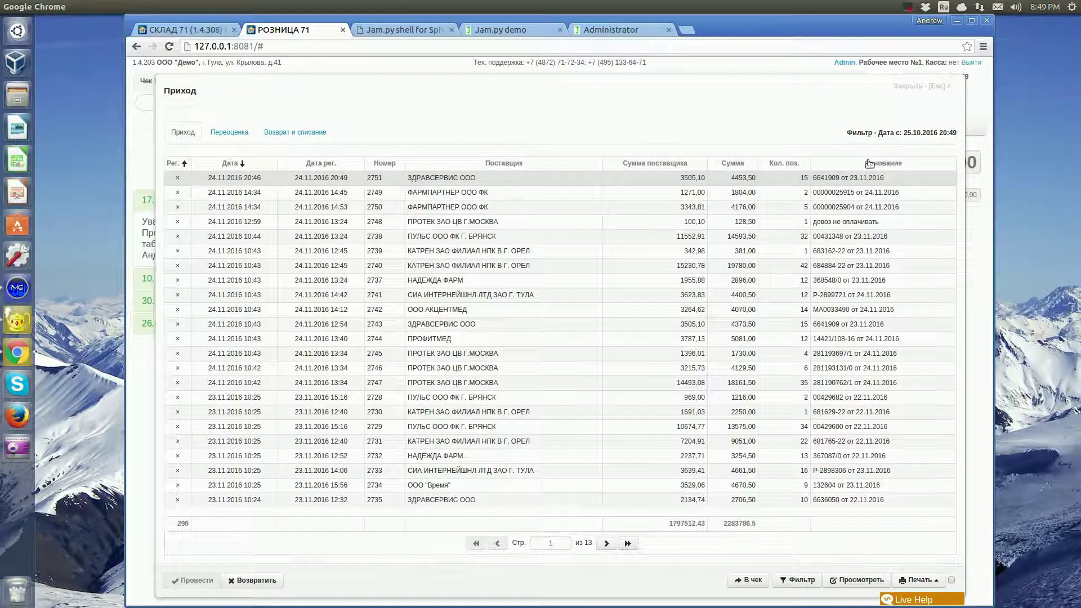
- Browse the full product list and select АВИАМАРИН 50 МГ ТАБ №5
{"action": "left_click", "coordinate": [907, 85]}
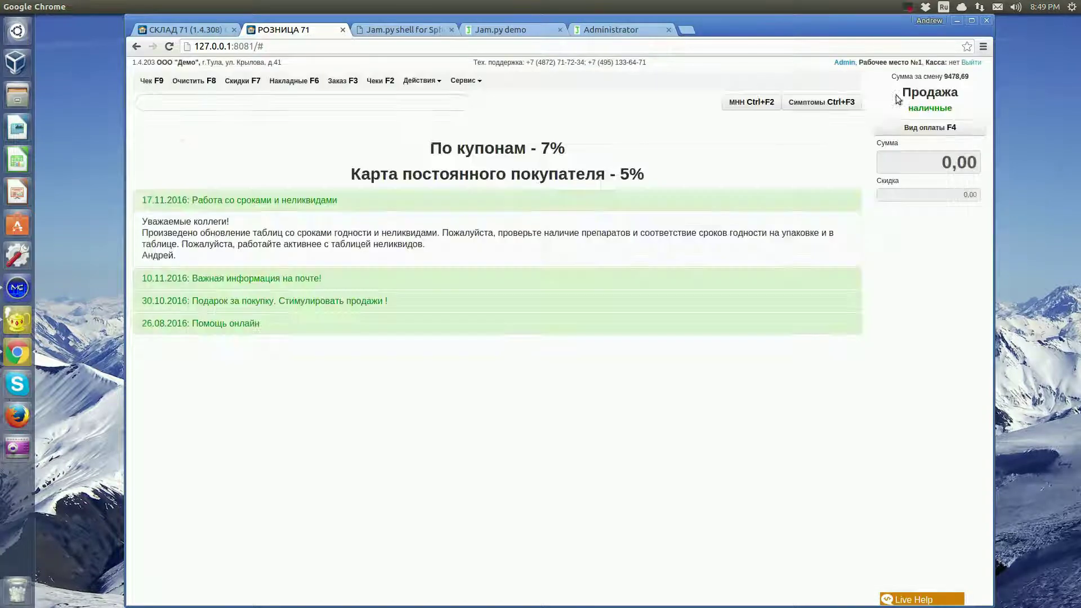
{"action": "left_click", "coordinate": [401, 104]}
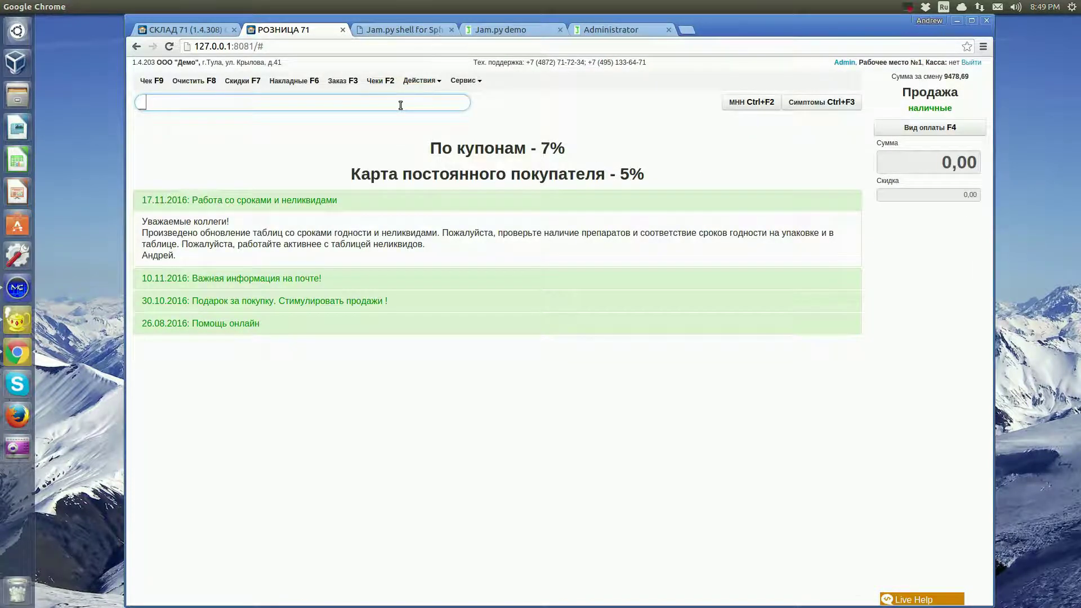
{"action": "key", "text": "Down"}
{"action": "key", "text": "Down"}
{"action": "key", "text": "Down"}
{"action": "key", "text": "Down"}
{"action": "key", "text": "Down"}
{"action": "key", "text": "Down"}
{"action": "key", "text": "Down"}
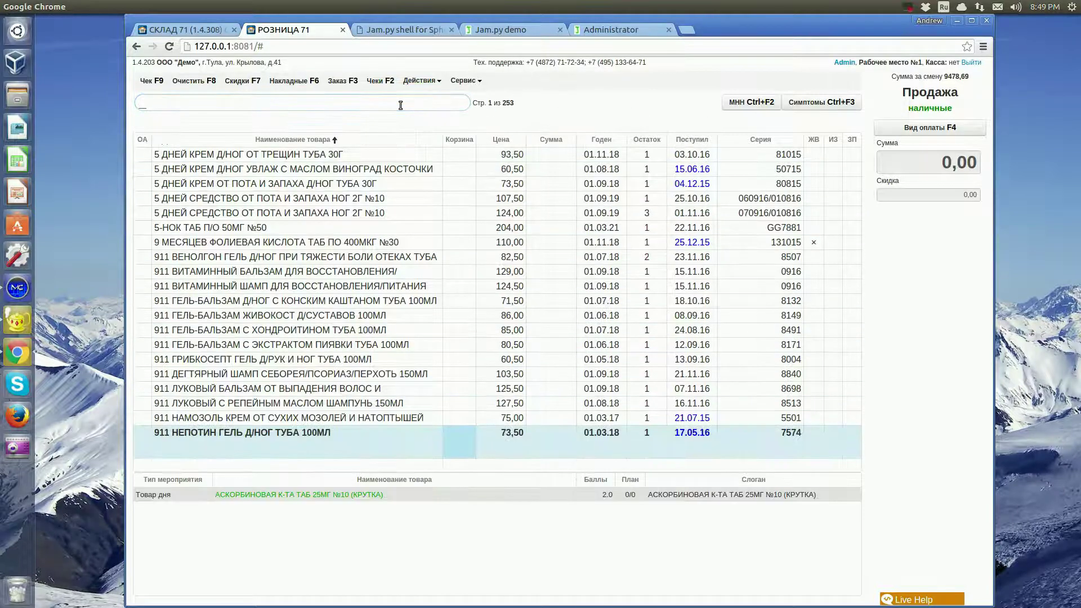
{"action": "key", "text": "Down"}
{"action": "key", "text": "Down"}
{"action": "key", "text": "Down"}
{"action": "key", "text": "Down"}
{"action": "key", "text": "Down"}
{"action": "key", "text": "Down"}
{"action": "left_click", "coordinate": [480, 260]}
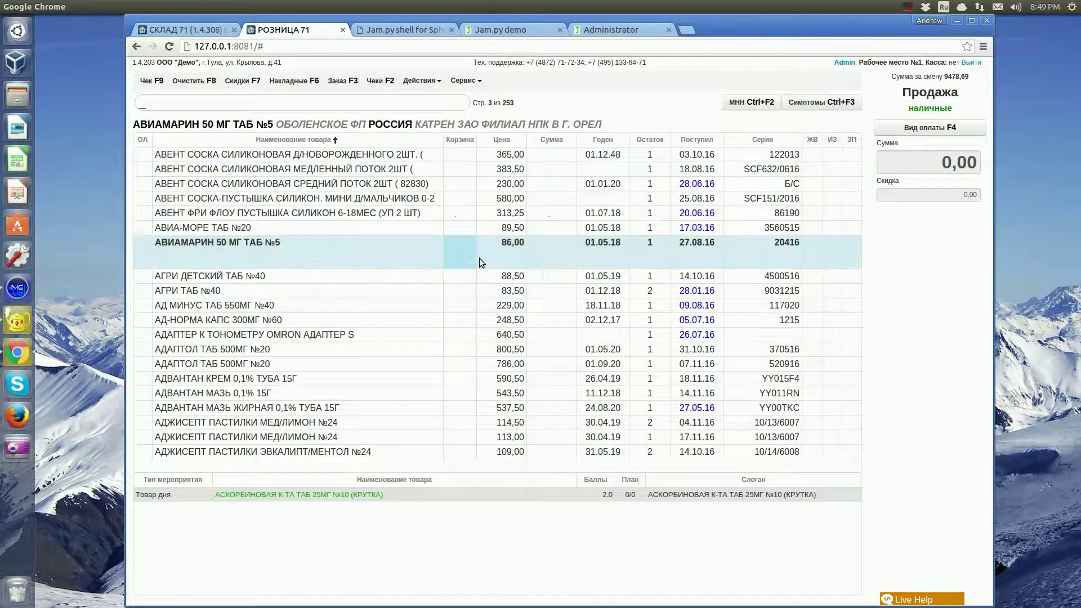
{"action": "key", "text": "Down"}
{"action": "key", "text": "Down"}
{"action": "key", "text": "Down"}
{"action": "key", "text": "Down"}
{"action": "key", "text": "Down"}
{"action": "key", "text": "Down"}
{"action": "key", "text": "Down"}
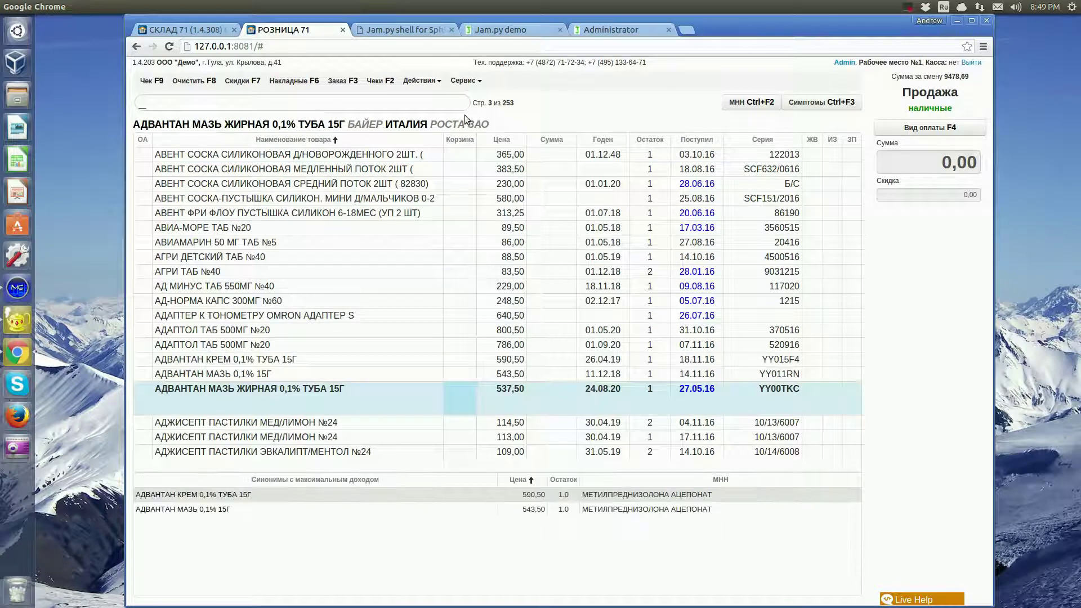
{"action": "type", "text": "ПА"}
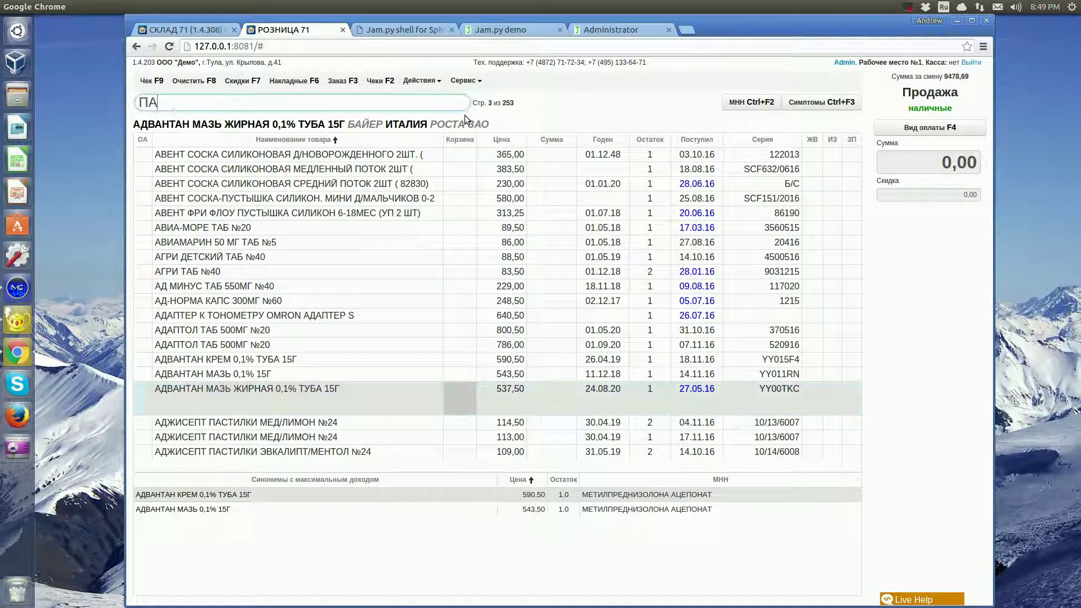
{"action": "type", "text": "РАЦ"}
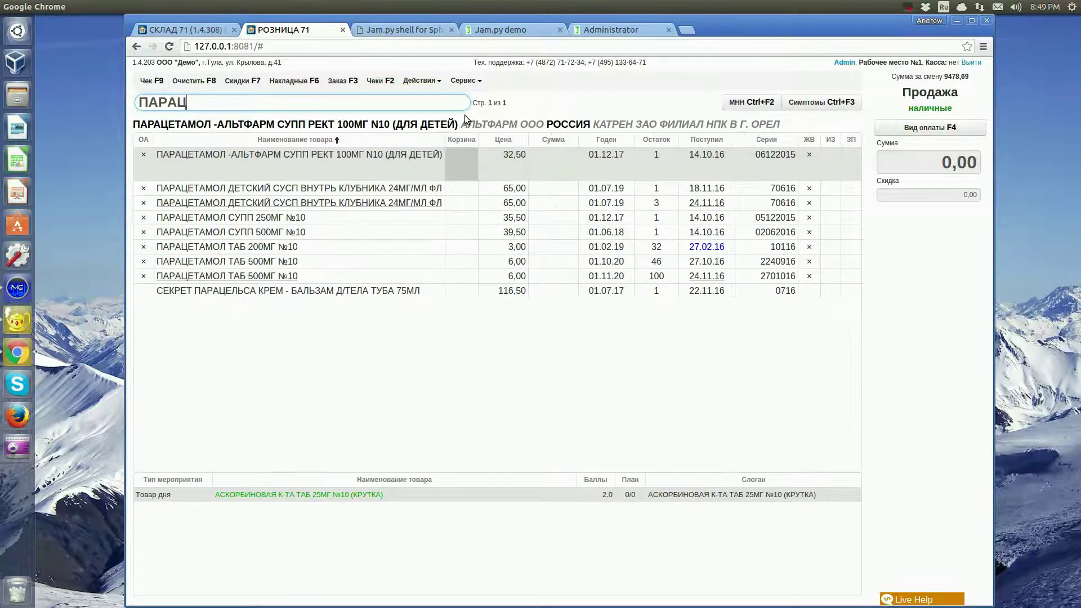
- View paracetamol's МНН synonyms and description, then add one ПАРАЦЕТАМОЛ СУПП 250МГ №10
{"action": "key", "text": "Down"}
{"action": "key", "text": "Down"}
{"action": "key", "text": "Down"}
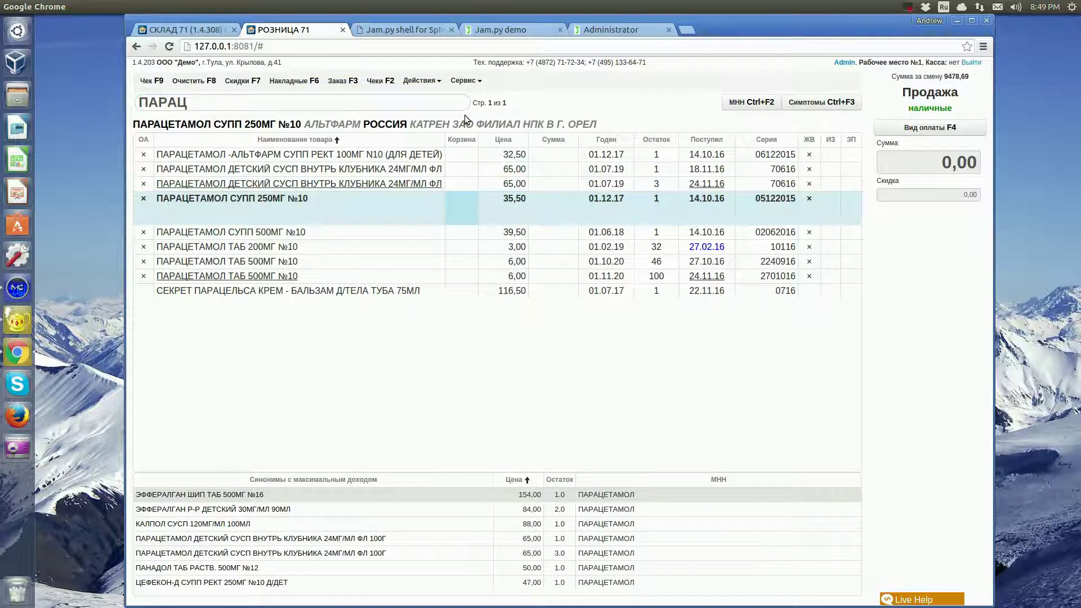
{"action": "key", "text": "ctrl+F2"}
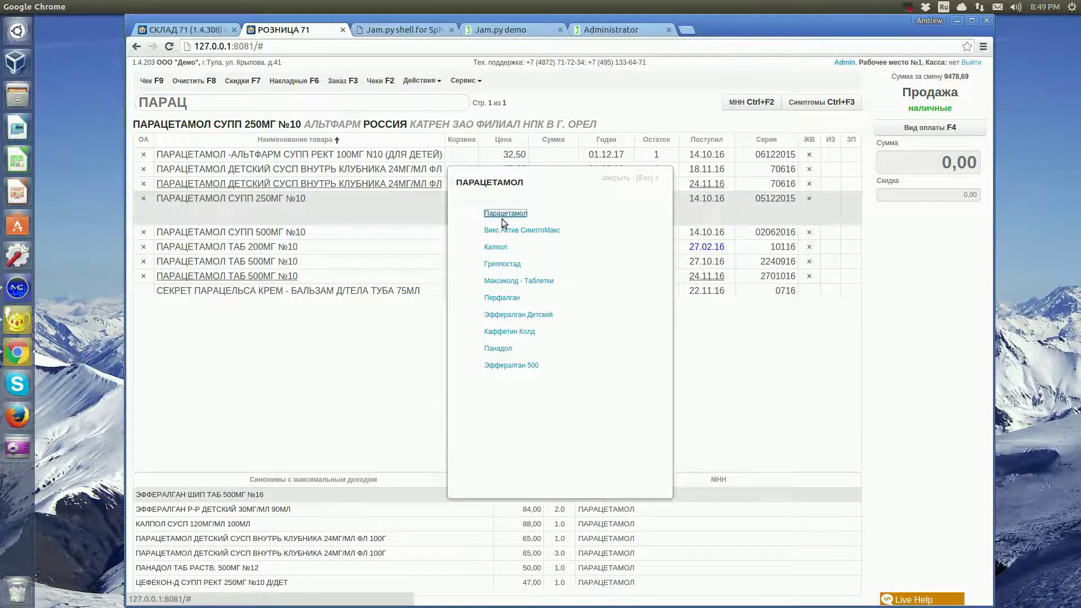
{"action": "left_click", "coordinate": [505, 213]}
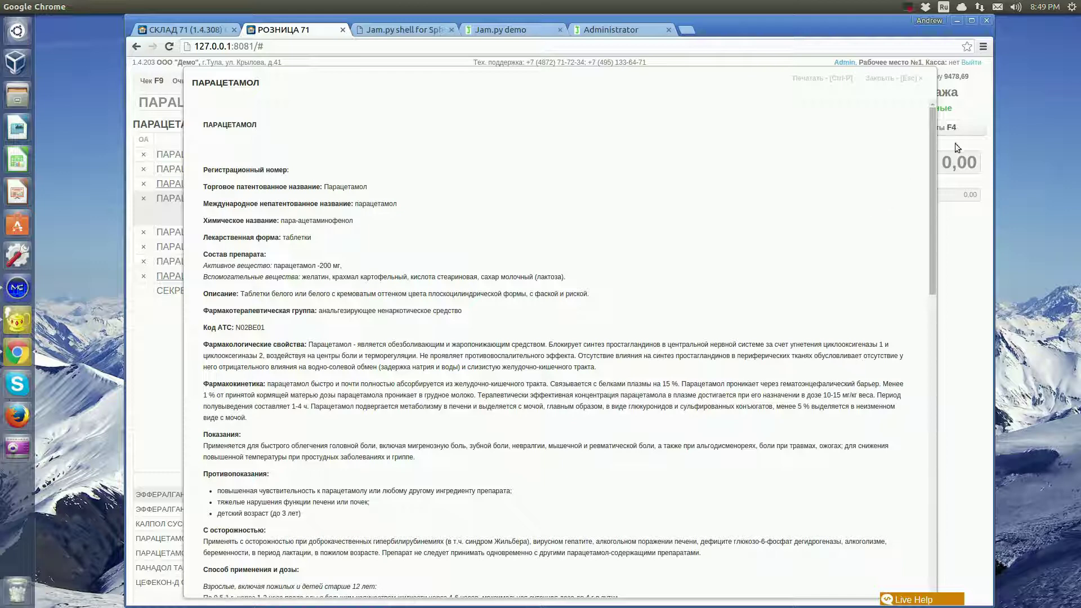
{"action": "left_click_drag", "start_coordinate": [931, 163], "coordinate": [940, 466]}
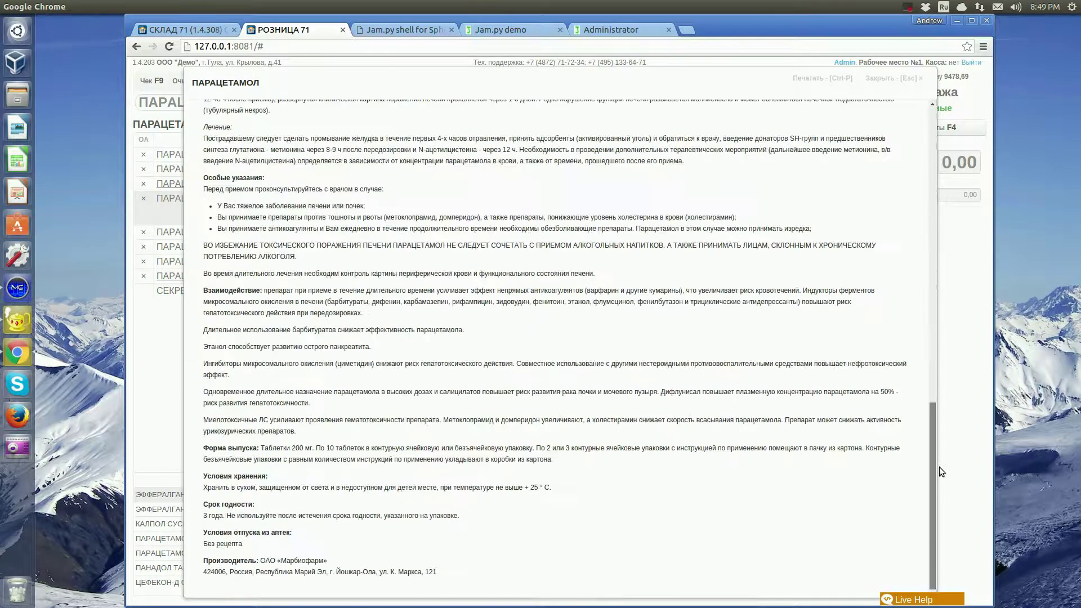
{"action": "scroll", "coordinate": [897, 208], "scroll_direction": "up", "scroll_amount": 10}
{"action": "key", "text": "Escape"}
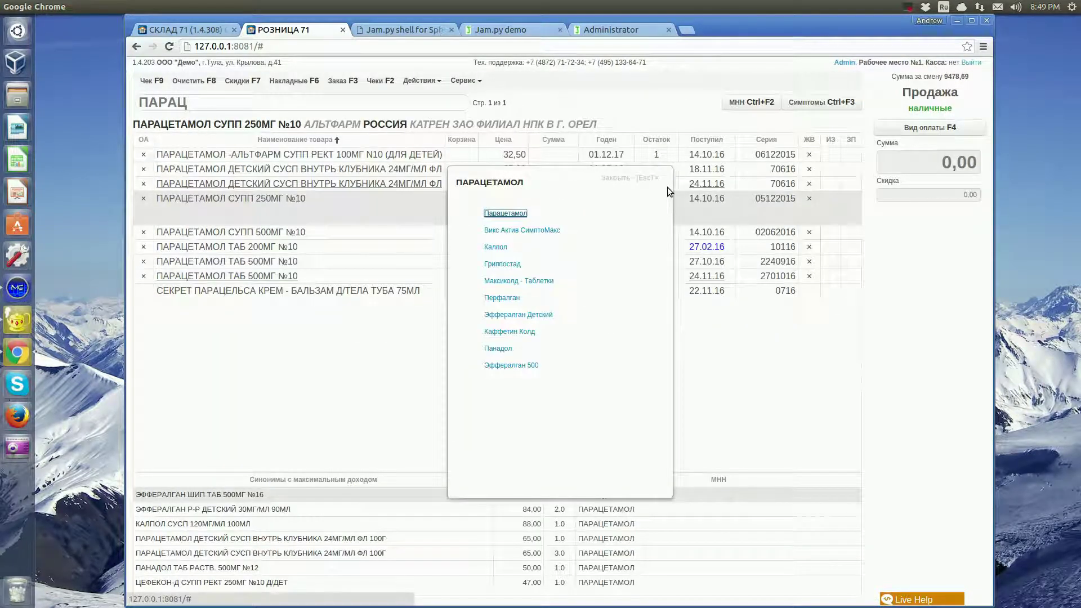
{"action": "left_click", "coordinate": [660, 178]}
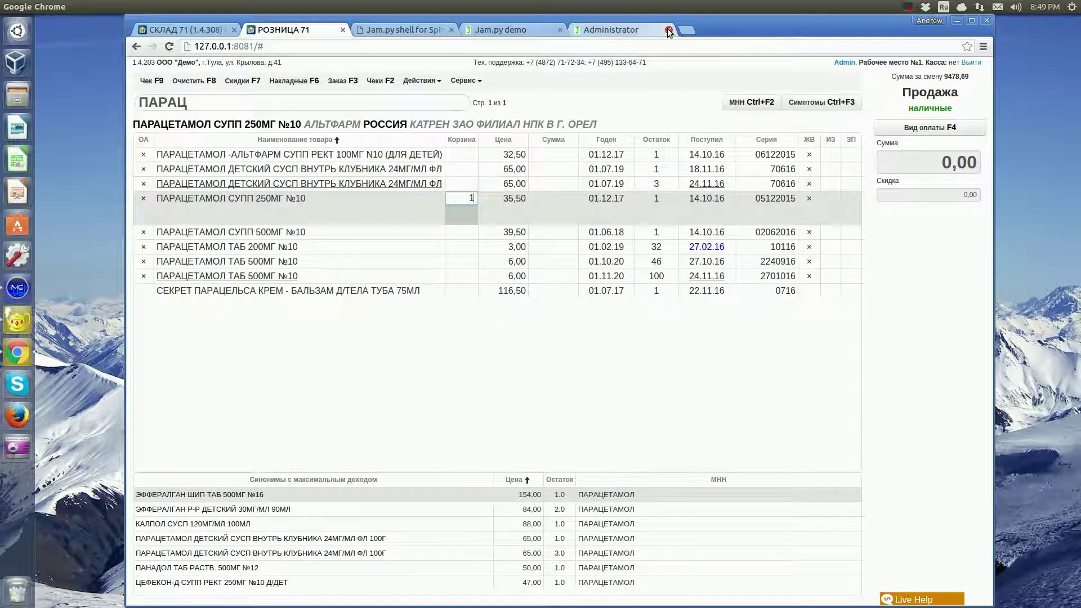
{"action": "key", "text": "Return"}
{"action": "key", "text": "Escape"}
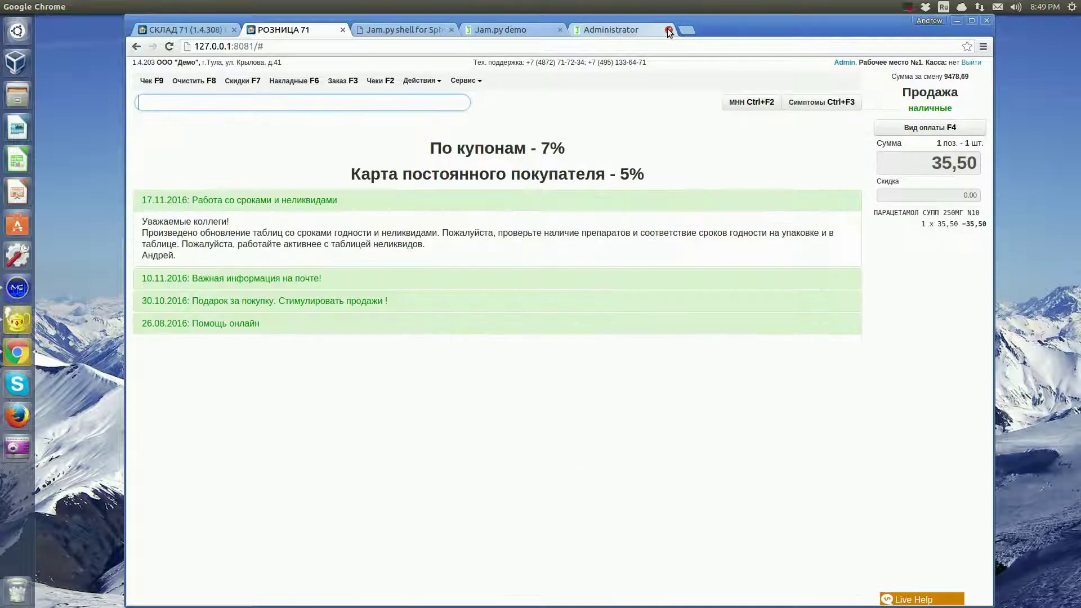
{"action": "type", "text": "200"}
- Search for 200 and add one БЕЛЬВЕДЕР nail polish at 200,00 to the sale
{"action": "key", "text": "Return"}
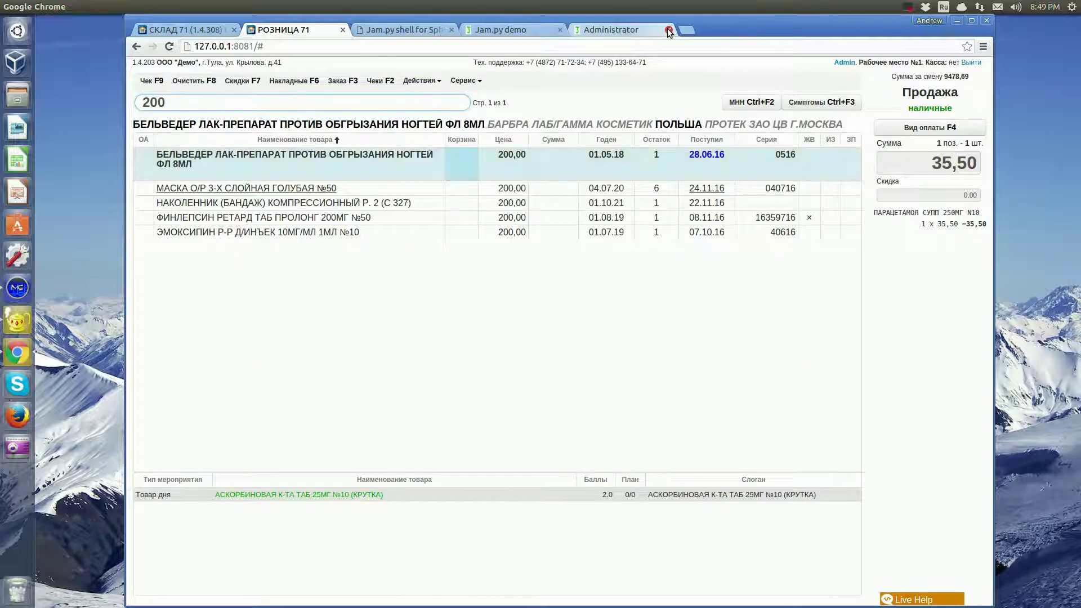
{"action": "key", "text": "Return"}
{"action": "key", "text": "Return"}
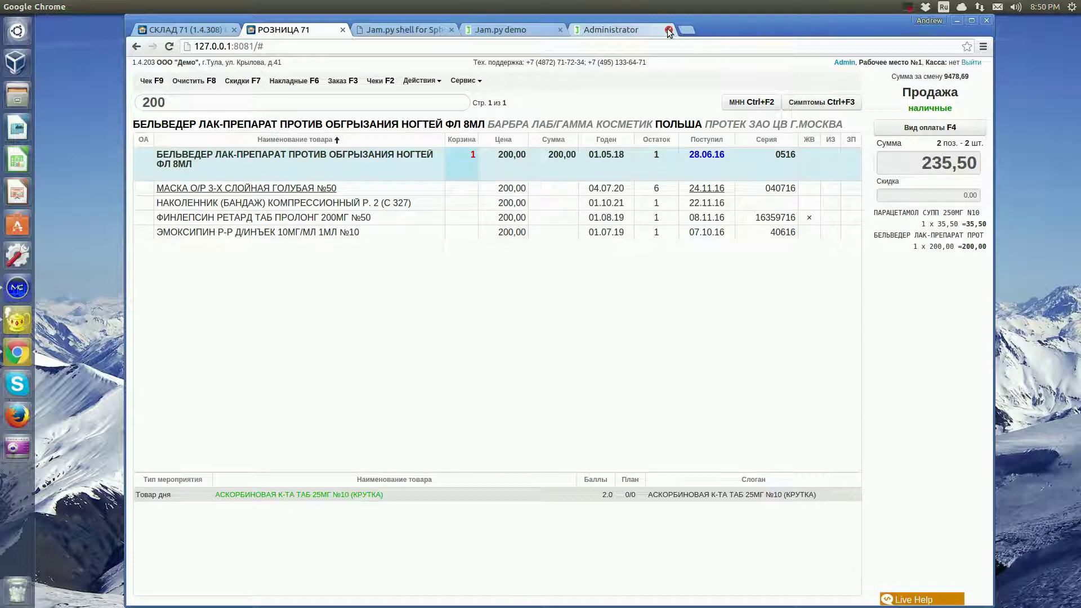
{"action": "key", "text": "Escape"}
- Sort the product list by Остаток, largest first, and view the activated charcoal receipt
{"action": "key", "text": "Return"}
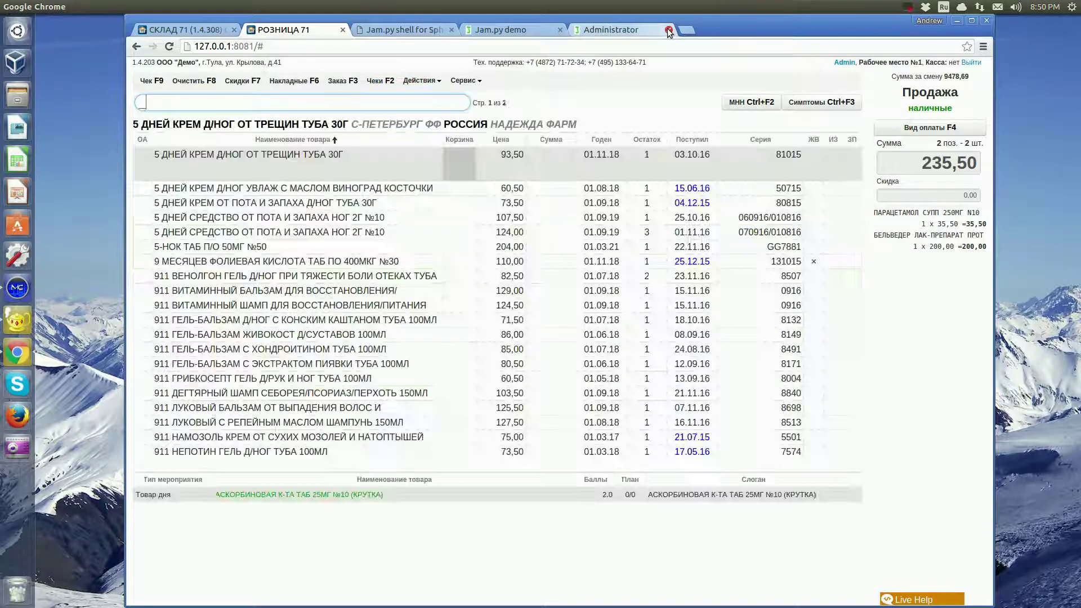
{"action": "left_click", "coordinate": [651, 140]}
{"action": "left_click", "coordinate": [651, 140]}
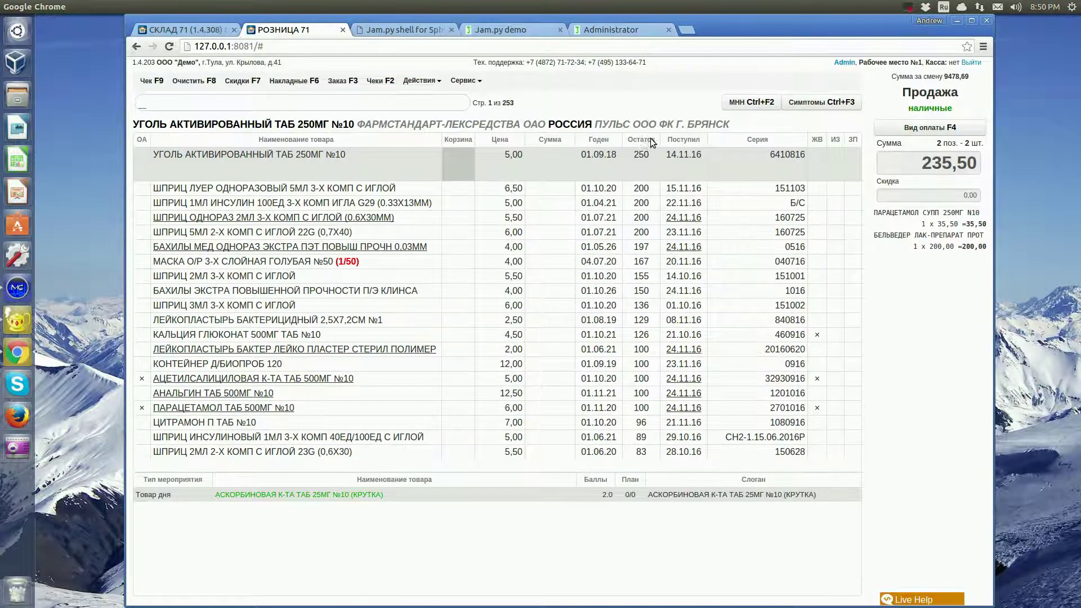
{"action": "double_click", "coordinate": [629, 159]}
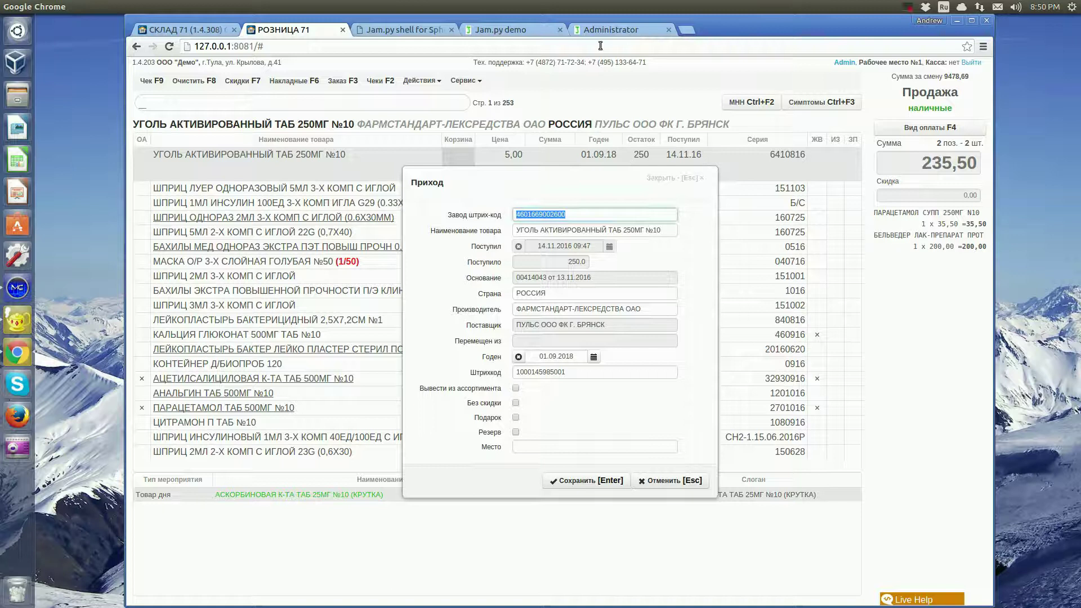
- Add activated charcoal tablets by barcode lookup and raise their quantity to four
{"action": "key", "text": "Escape"}
{"action": "key", "text": "Escape"}
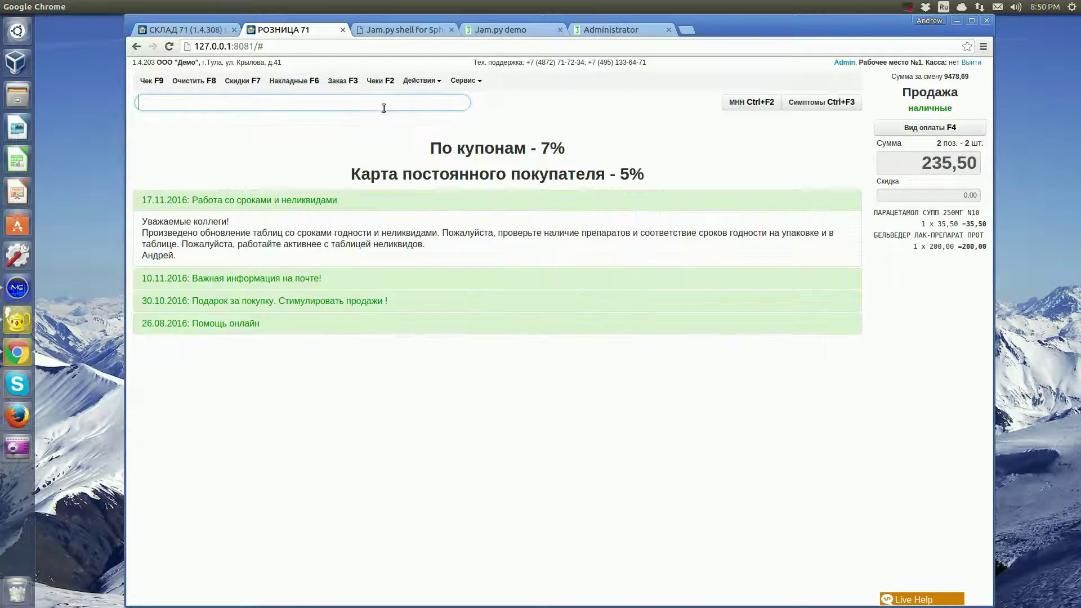
{"action": "type", "text": "4601669002600"}
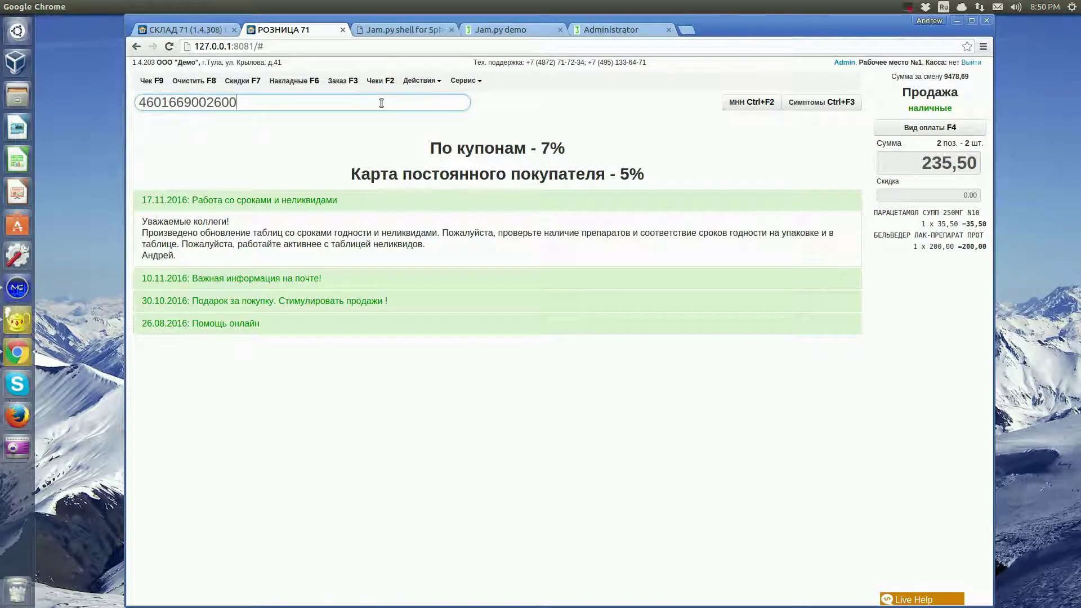
{"action": "key", "text": "Return"}
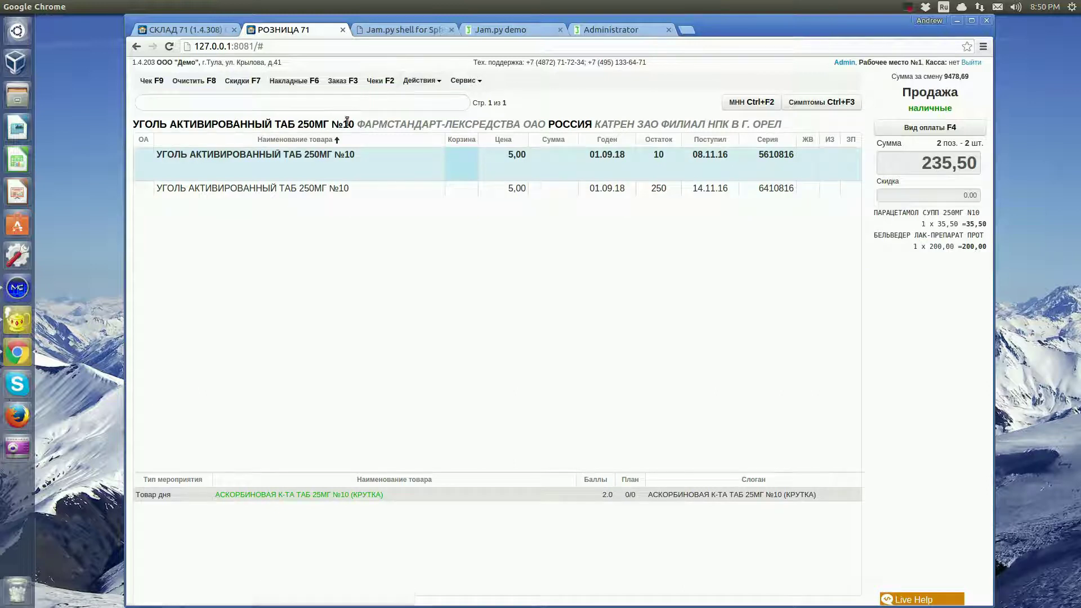
{"action": "left_click", "coordinate": [344, 101]}
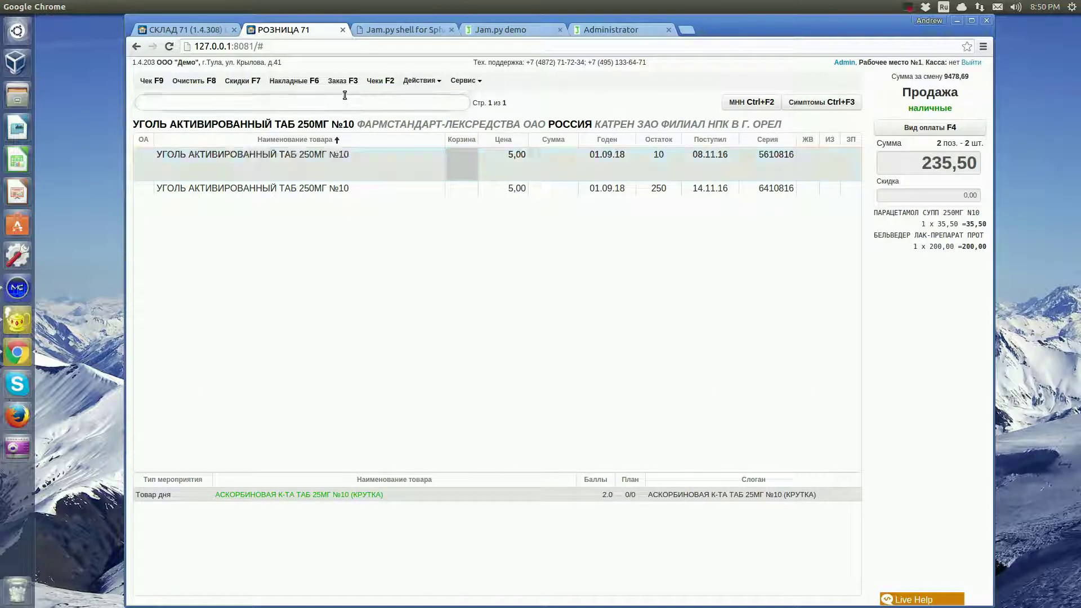
{"action": "type", "text": "4601669002600"}
{"action": "key", "text": "Return"}
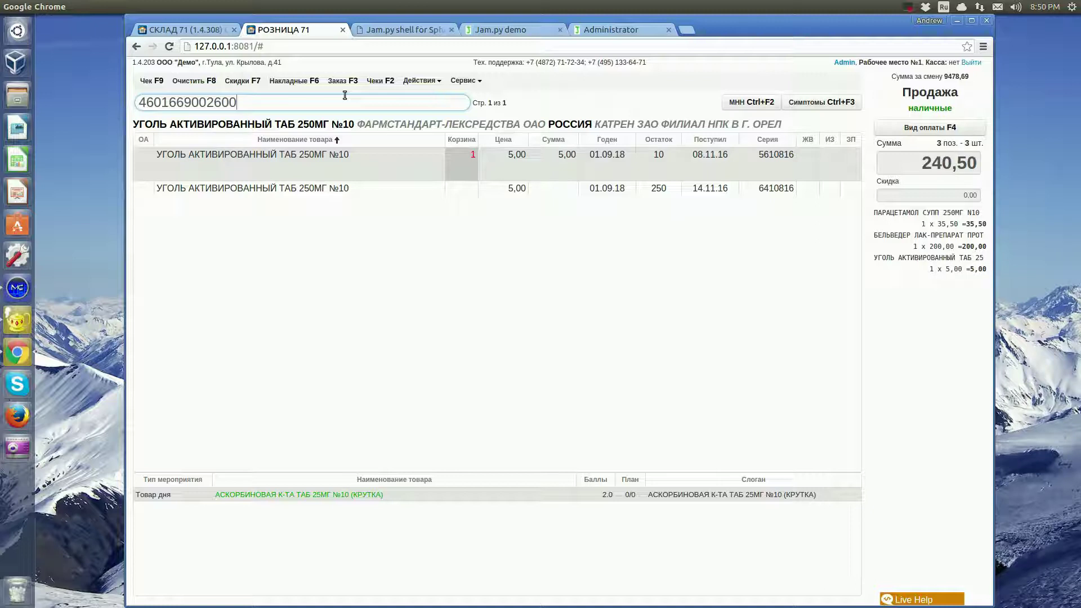
{"action": "key", "text": "Return"}
{"action": "key", "text": "Return"}
{"action": "key", "text": "Return"}
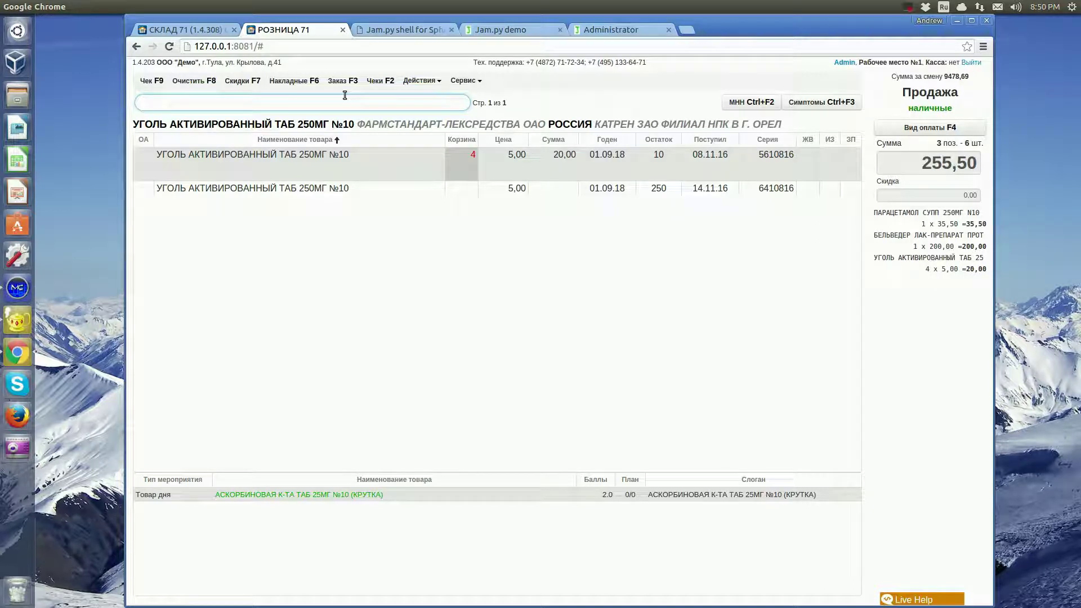
- Add the 5 ДНЕЙ foot products from the full product list, quantity 1 each
{"action": "key", "text": "Escape"}
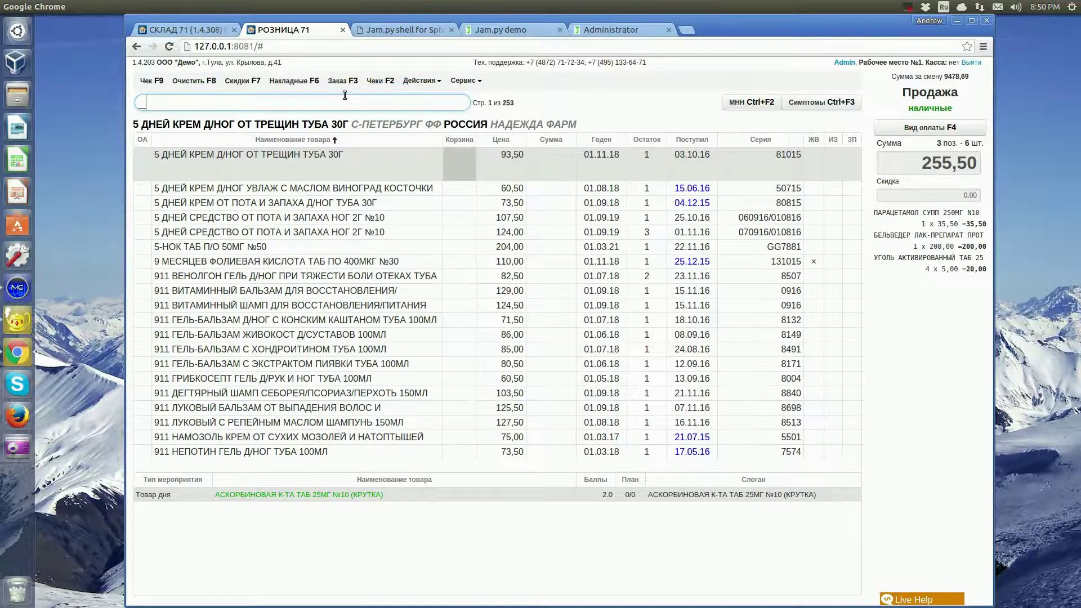
{"action": "key", "text": "Down"}
{"action": "key", "text": "Down"}
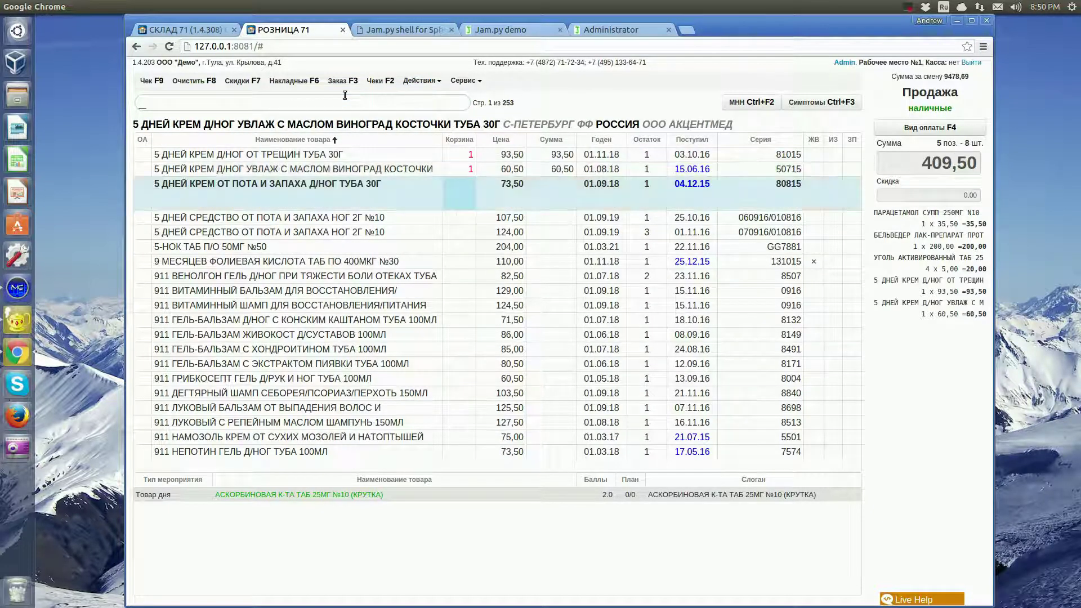
{"action": "key", "text": "Down"}
{"action": "key", "text": "Down"}
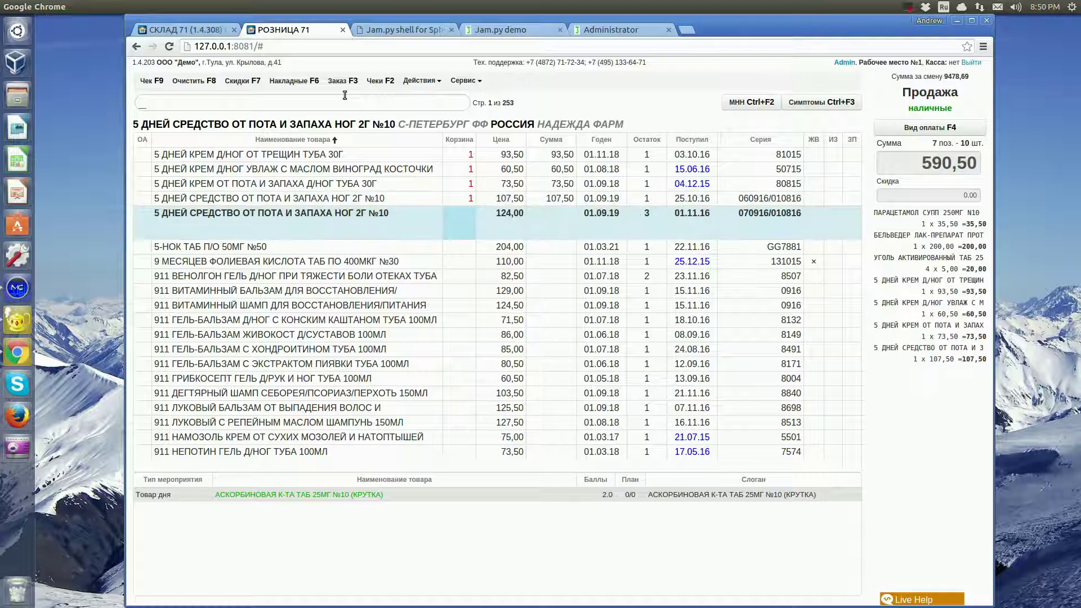
- Set the charcoal tablets to 2, pay 1000 in cash, and print the check
{"action": "key", "text": "F4"}
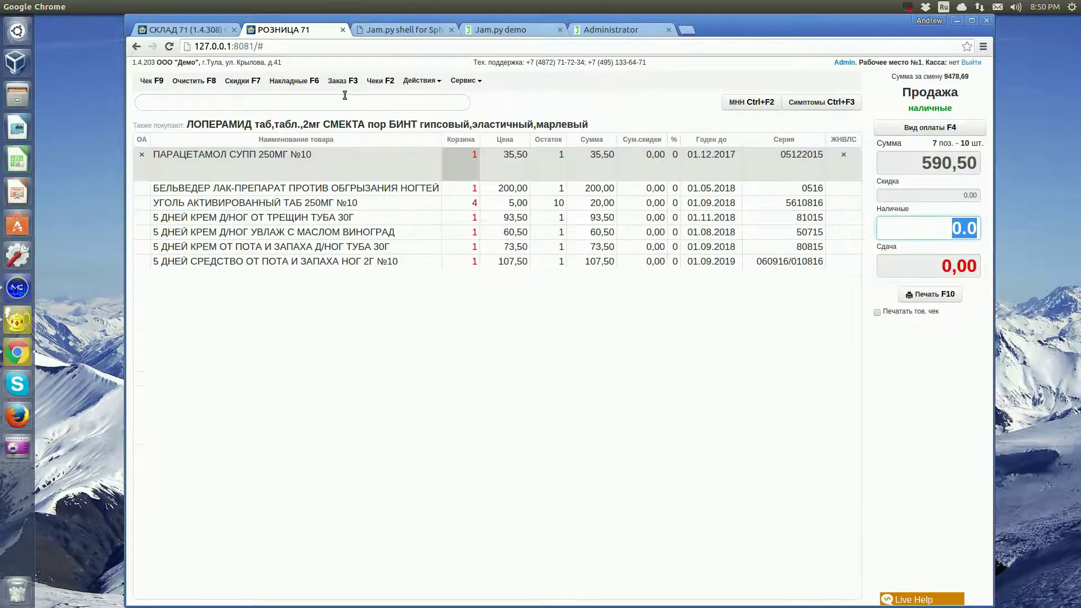
{"action": "key", "text": "Down"}
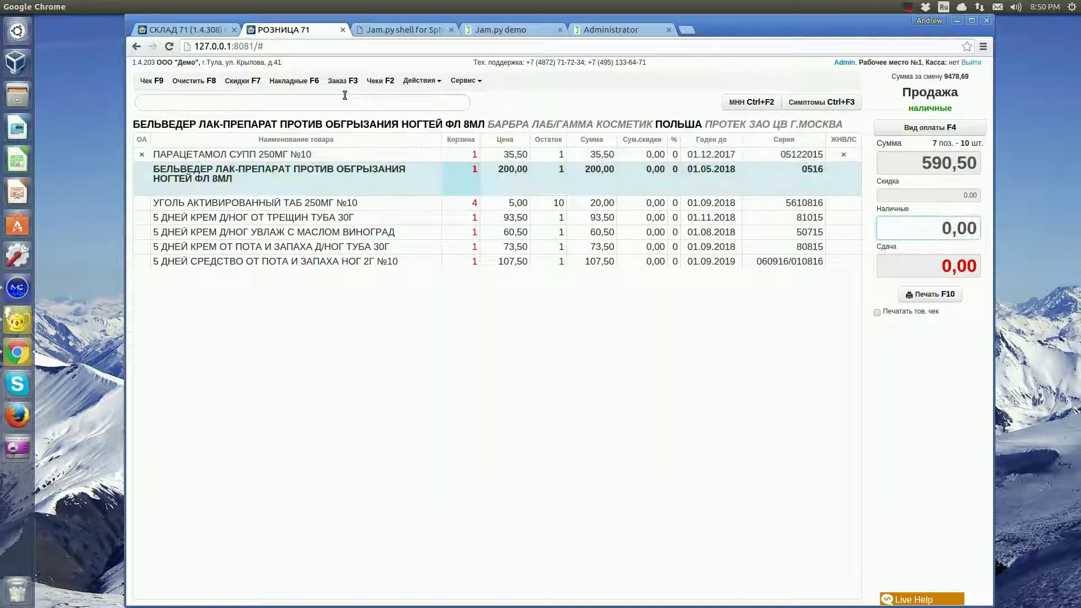
{"action": "key", "text": "Down"}
{"action": "type", "text": "2"}
{"action": "key", "text": "Return"}
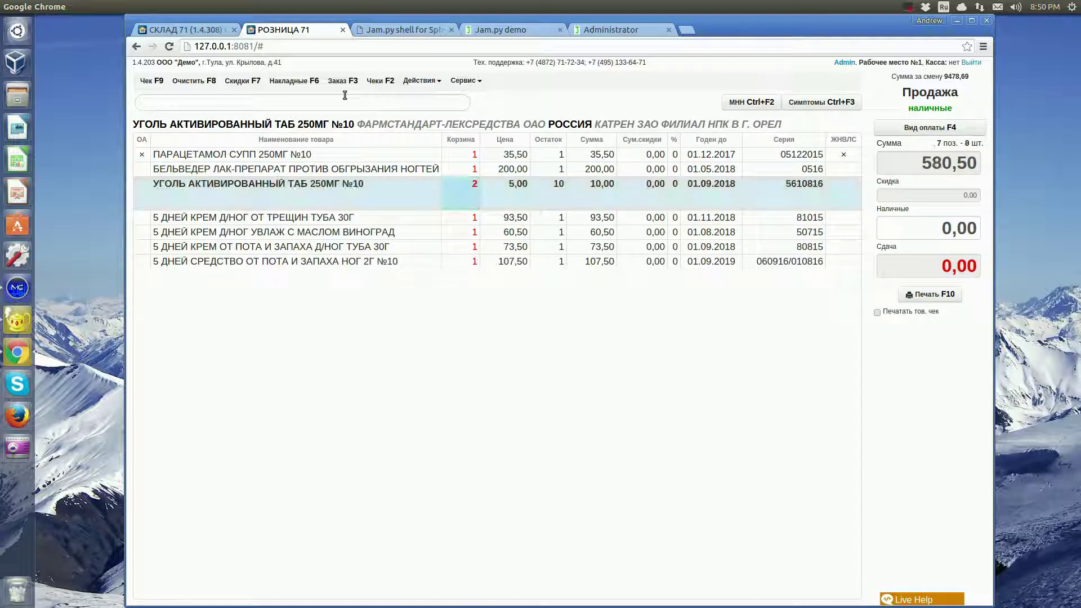
{"action": "key", "text": "F4"}
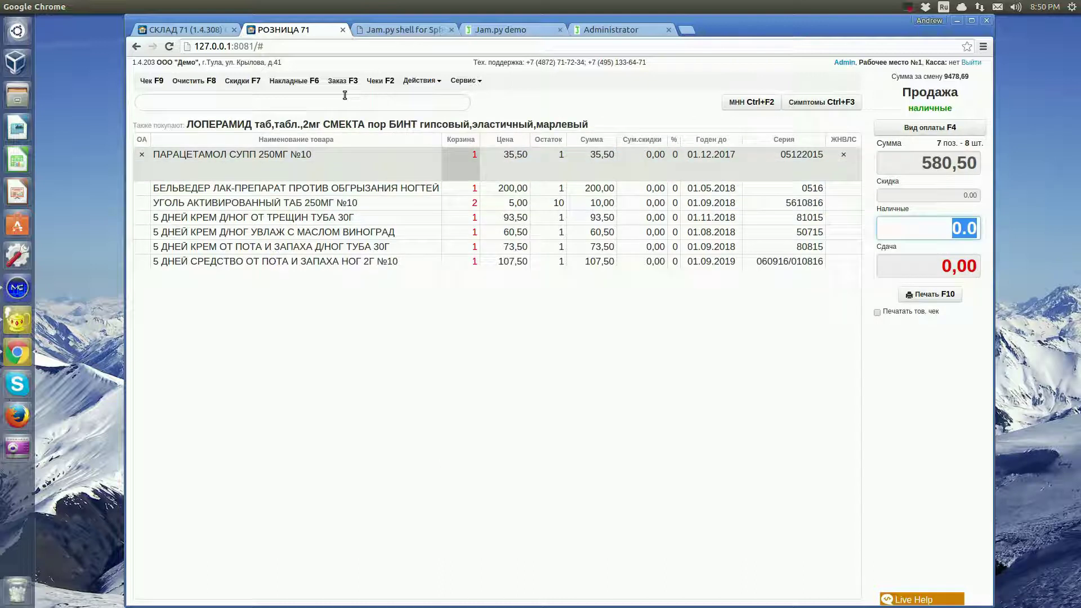
{"action": "type", "text": "1000"}
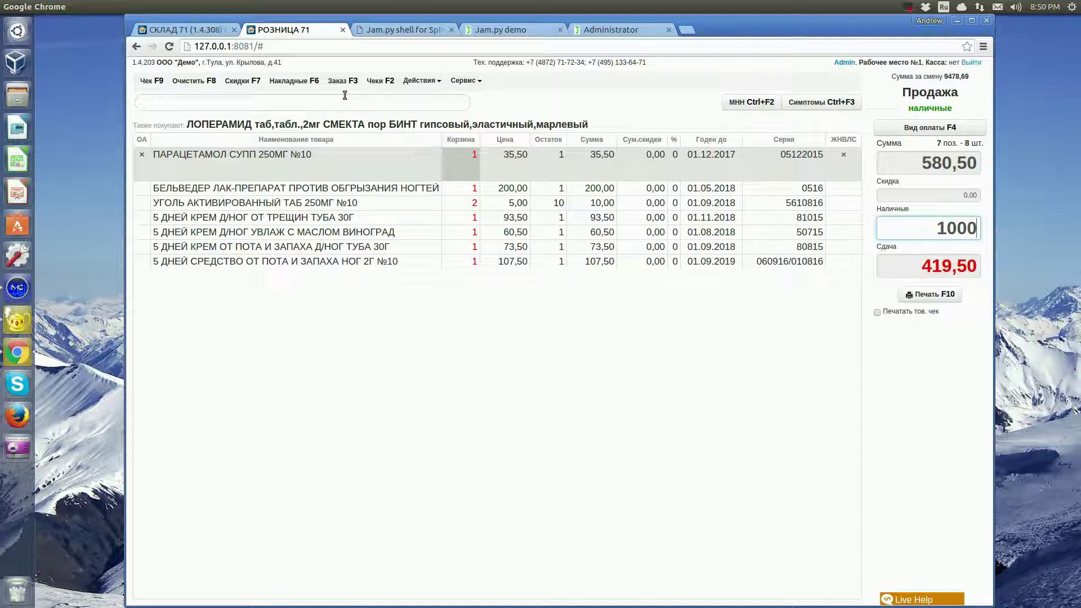
{"action": "key", "text": "F10"}
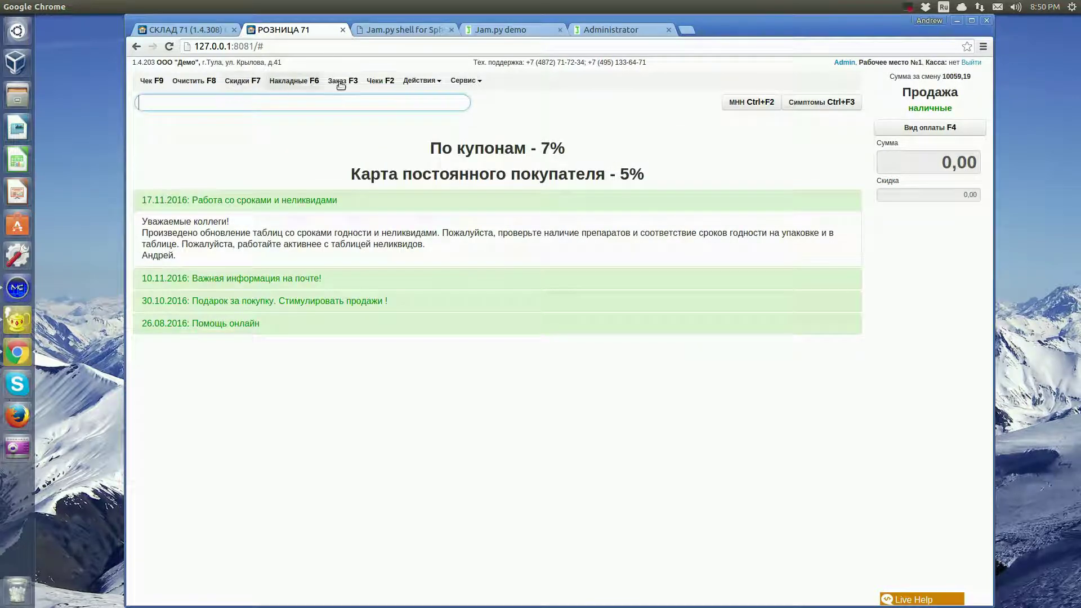
- Review check 123209 in Чеки, clear the filter, and glance at return receipts
{"action": "left_click", "coordinate": [379, 80]}
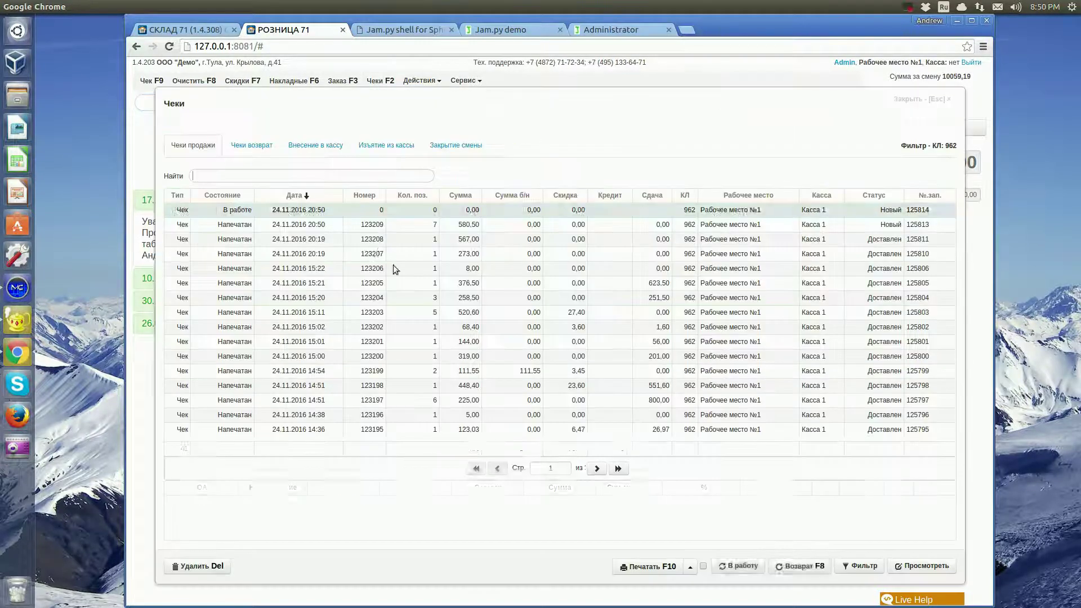
{"action": "double_click", "coordinate": [362, 225]}
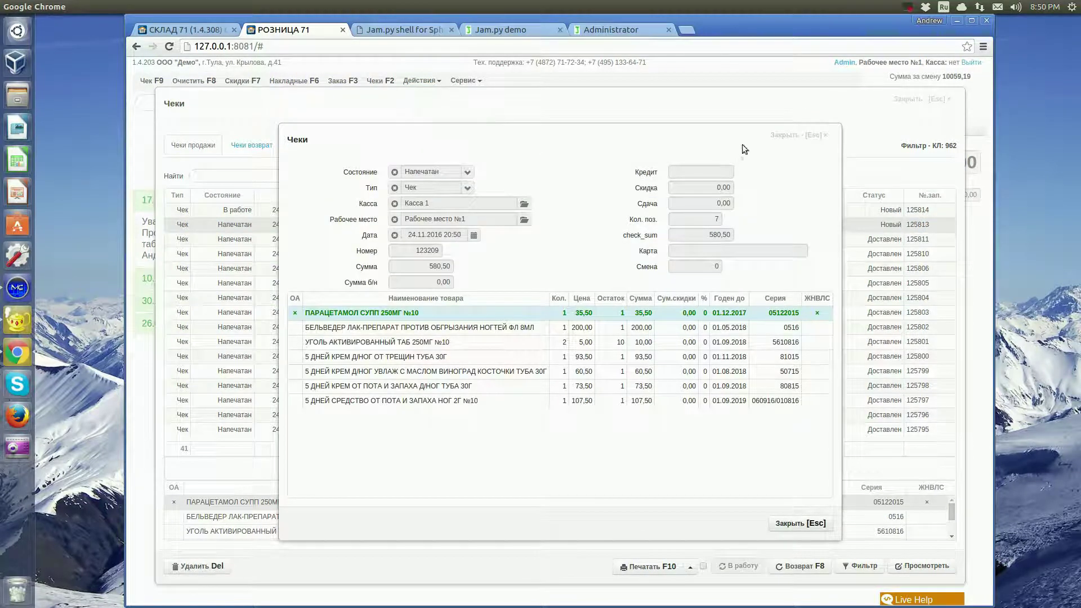
{"action": "left_click", "coordinate": [788, 134]}
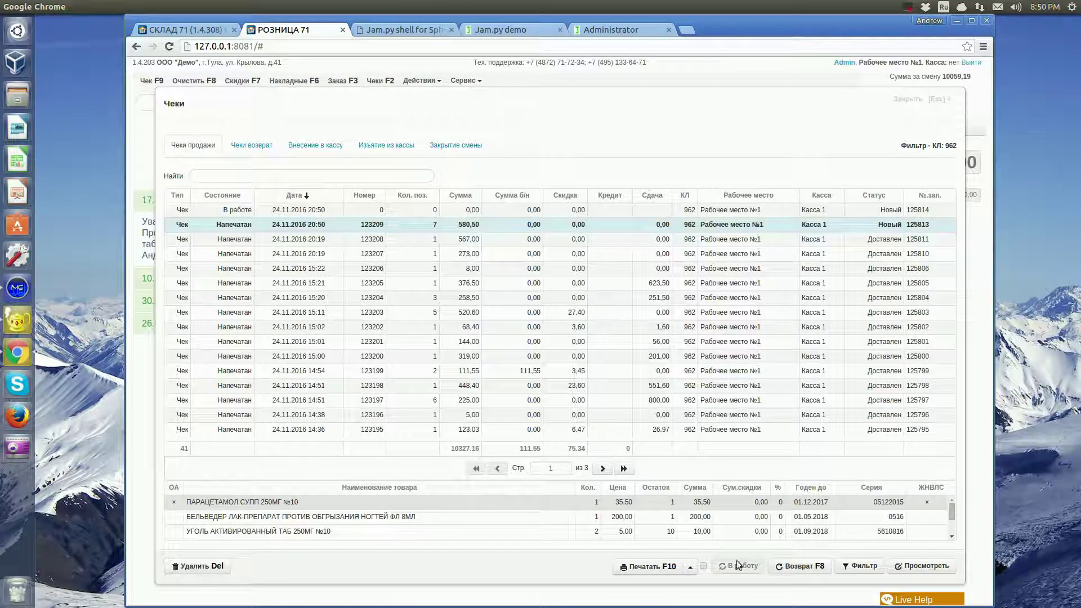
{"action": "left_click", "coordinate": [860, 565]}
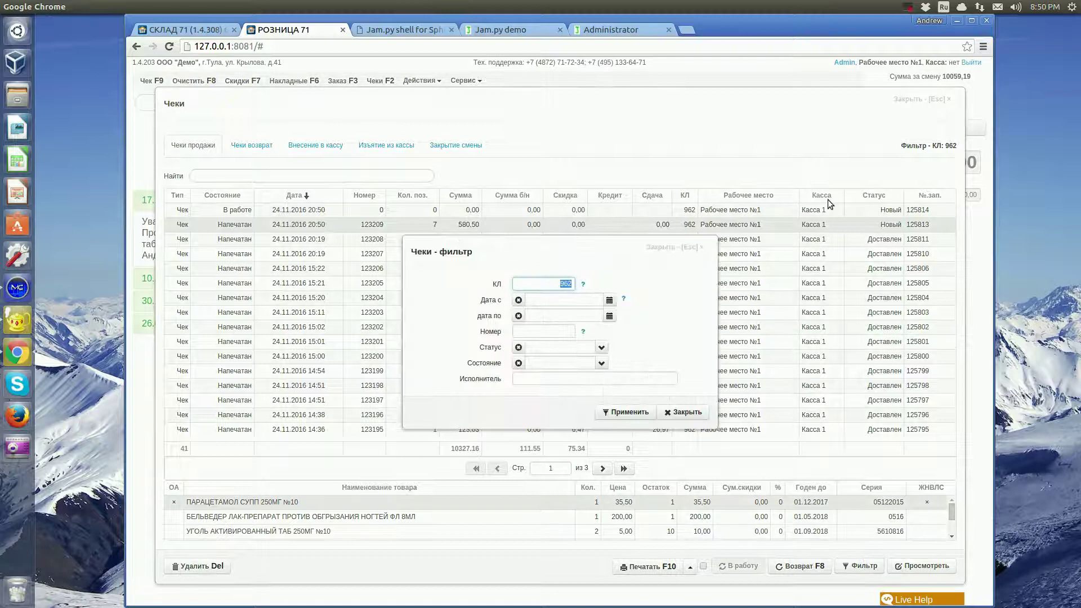
{"action": "key", "text": "Delete"}
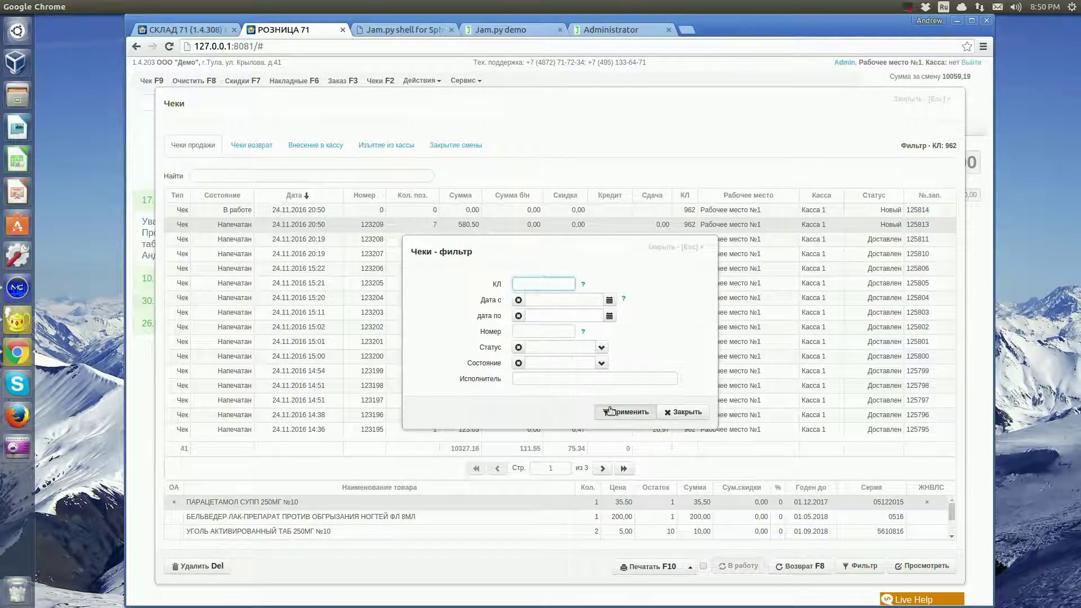
{"action": "left_click", "coordinate": [622, 412]}
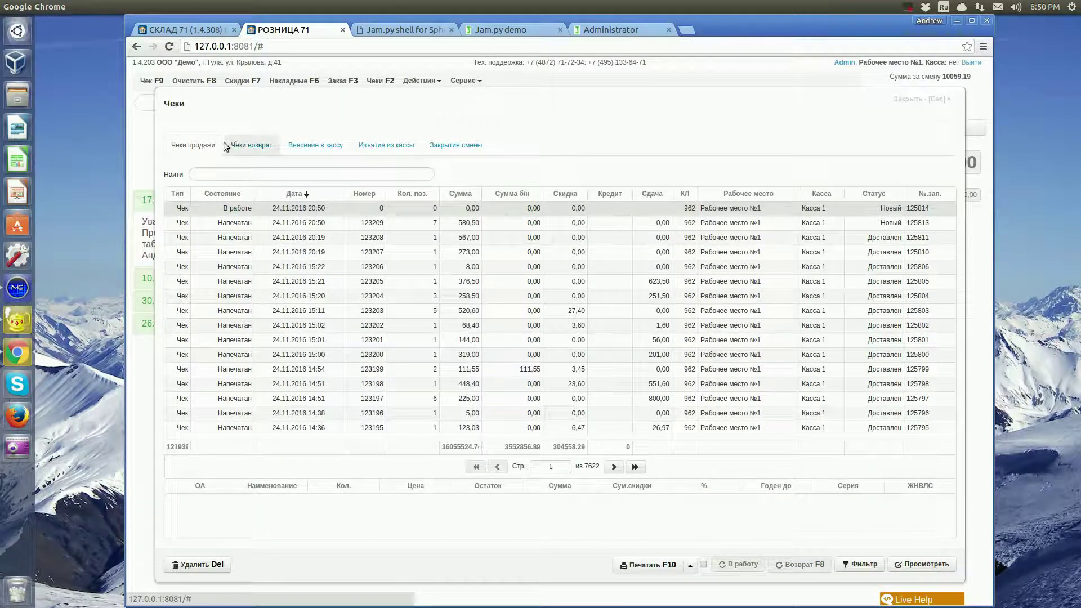
{"action": "left_click", "coordinate": [250, 145]}
{"action": "left_click", "coordinate": [195, 146]}
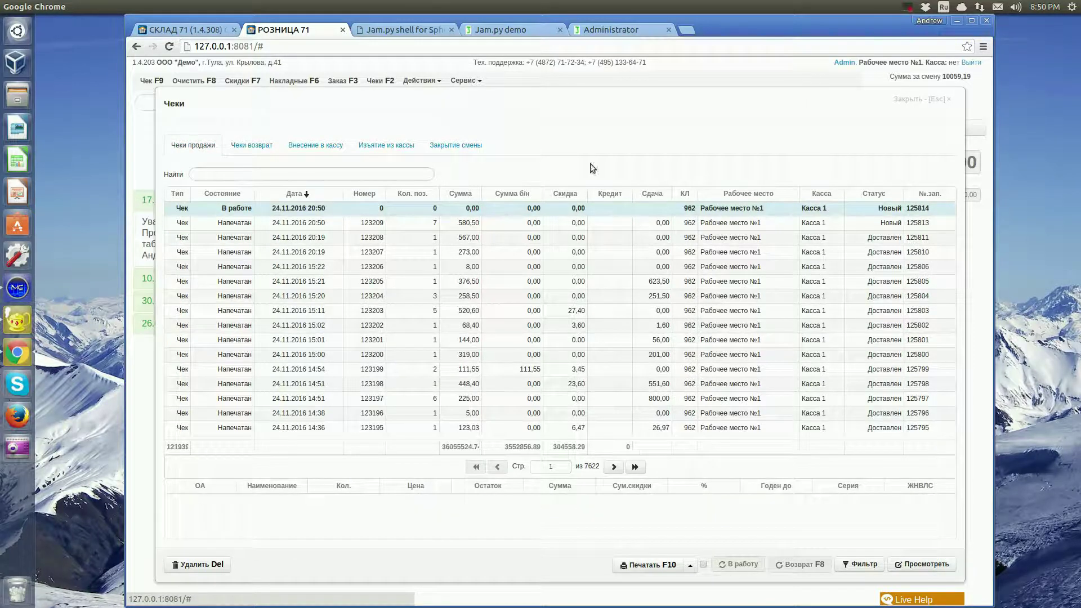
- Close the receipts list and view product sales analytics with its first Приход document
{"action": "left_click", "coordinate": [922, 99]}
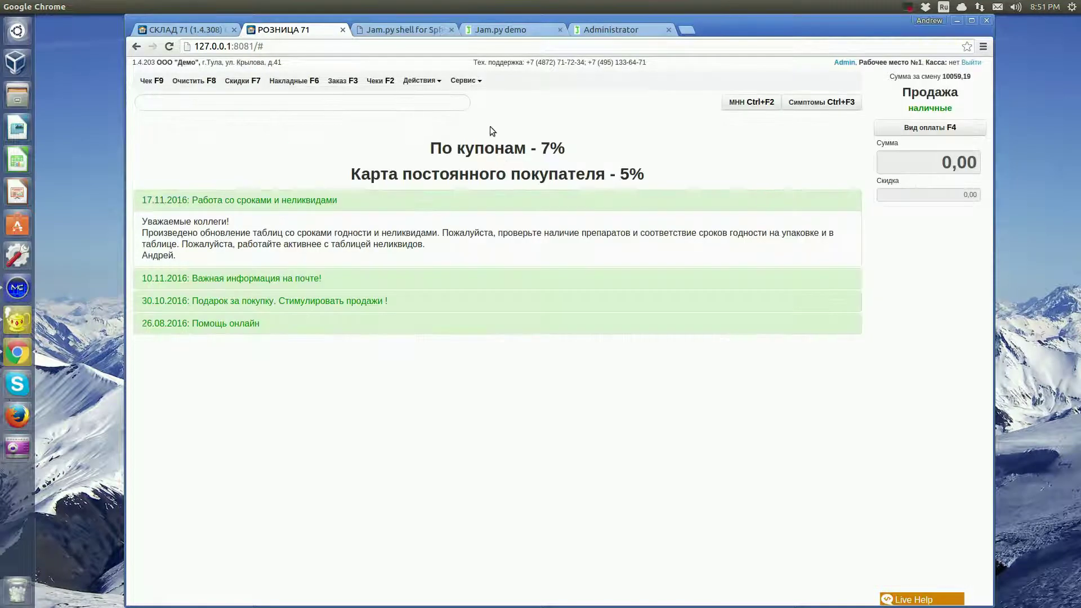
{"action": "left_click", "coordinate": [466, 80]}
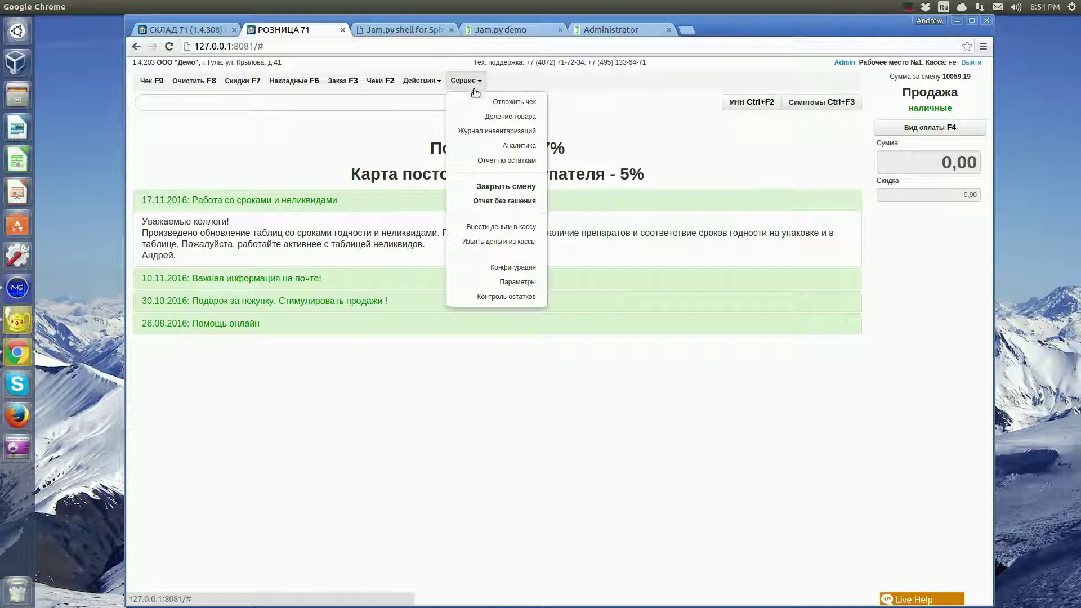
{"action": "left_click", "coordinate": [517, 145]}
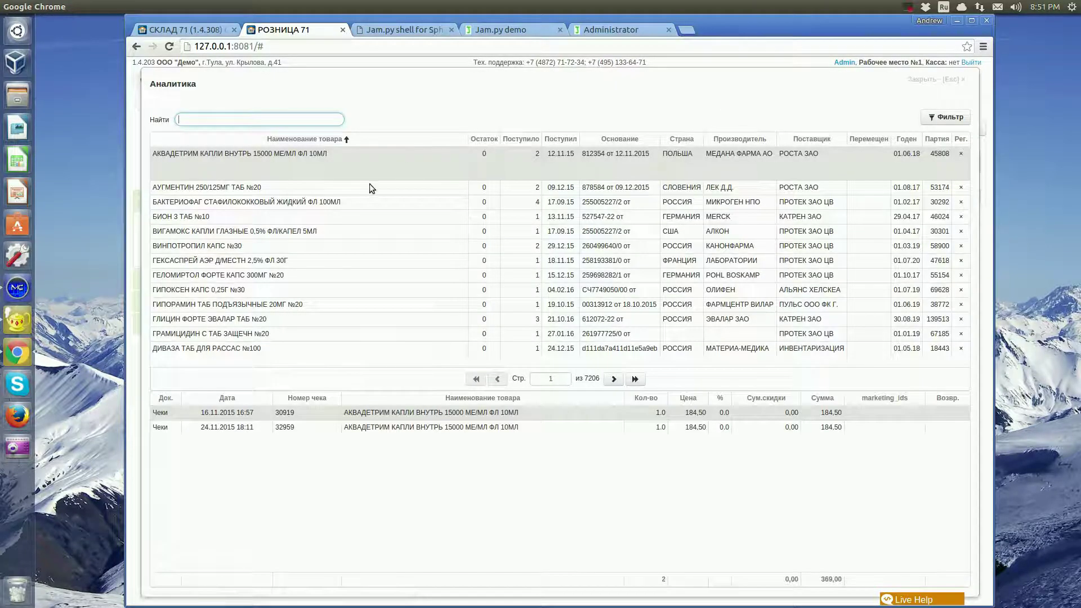
{"action": "double_click", "coordinate": [408, 165]}
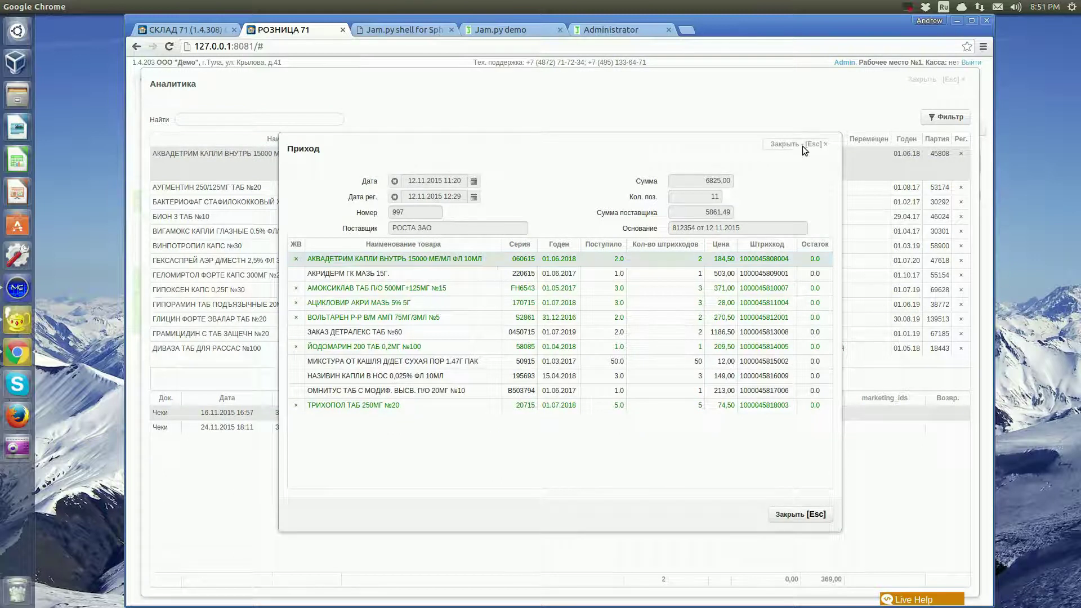
{"action": "left_click", "coordinate": [801, 146]}
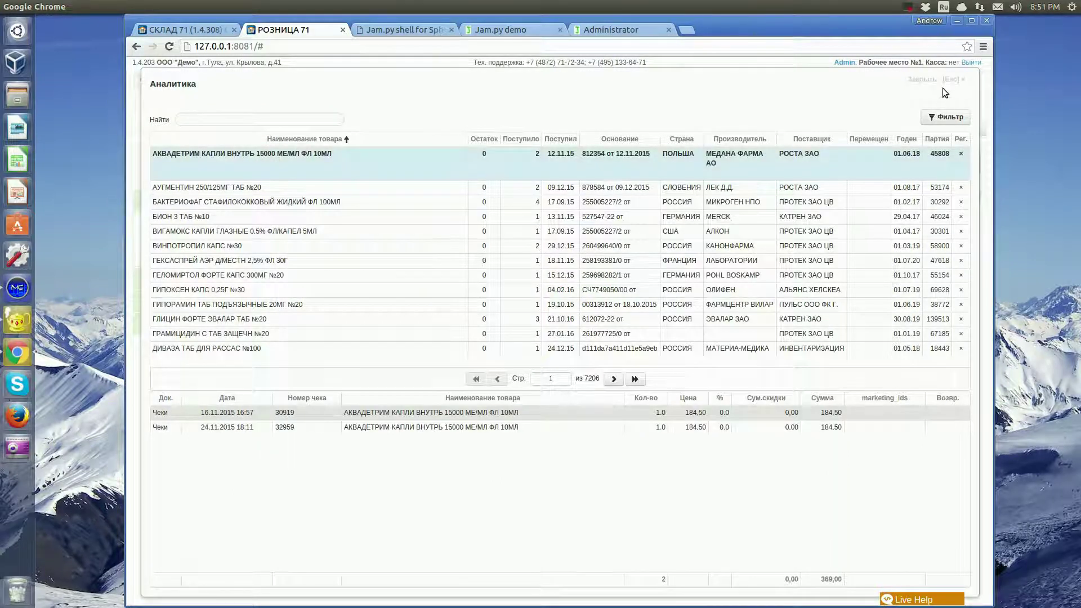
{"action": "left_click", "coordinate": [952, 75]}
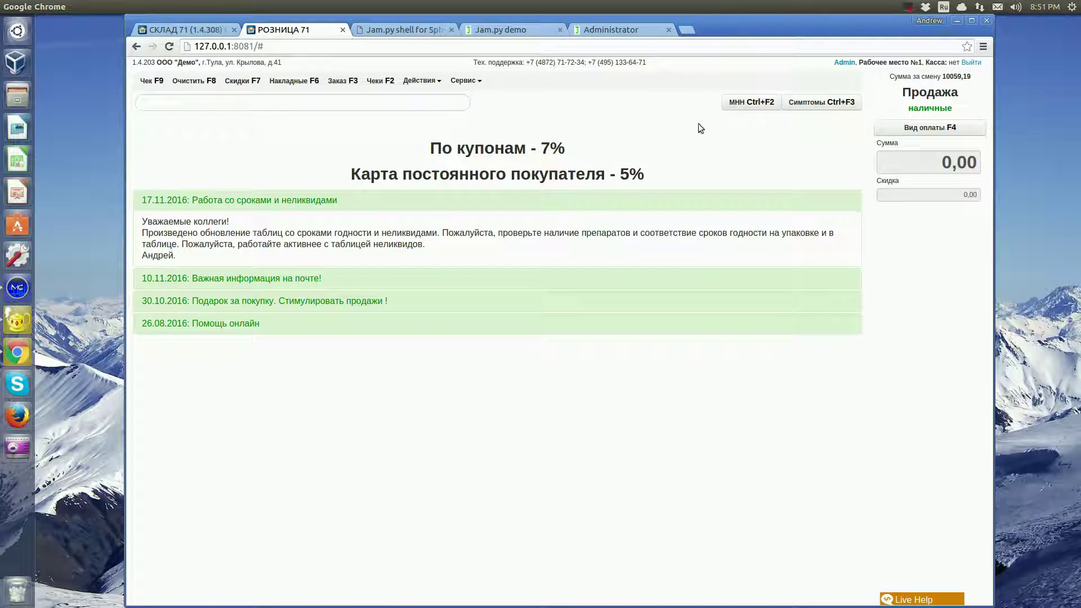
- Inspect Рабочее место №1 and its cash register list in Конфигурация without saving
{"action": "left_click", "coordinate": [467, 80]}
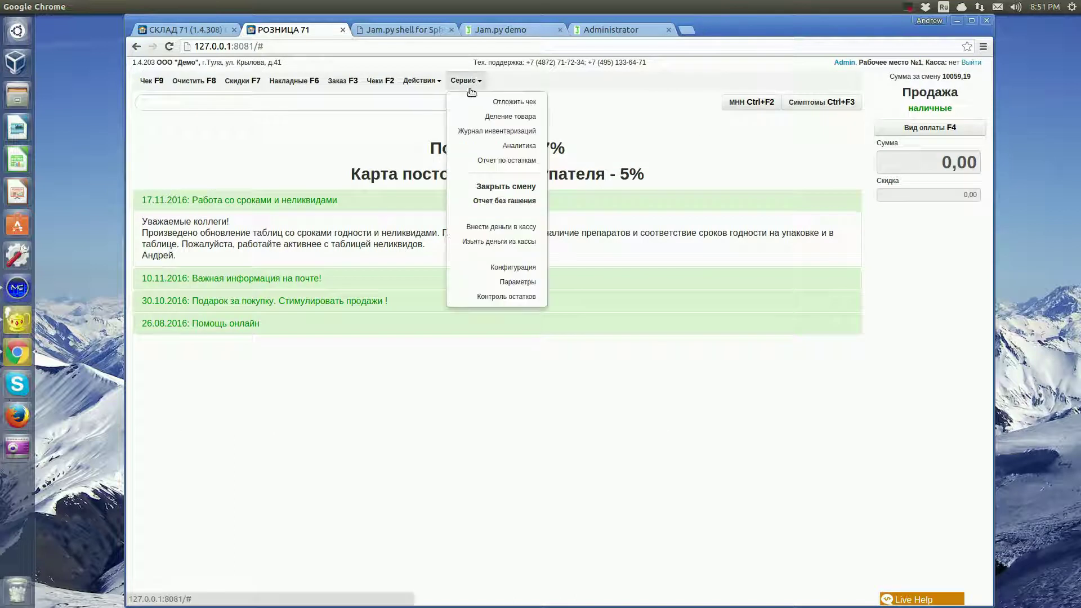
{"action": "left_click", "coordinate": [502, 269]}
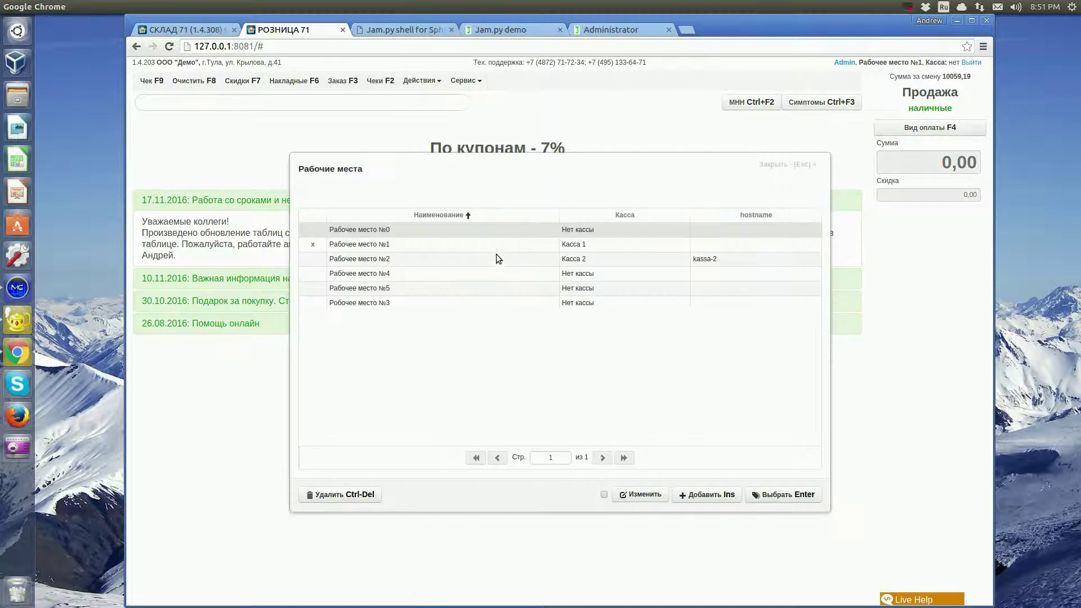
{"action": "left_click", "coordinate": [496, 246]}
{"action": "left_click", "coordinate": [641, 494]}
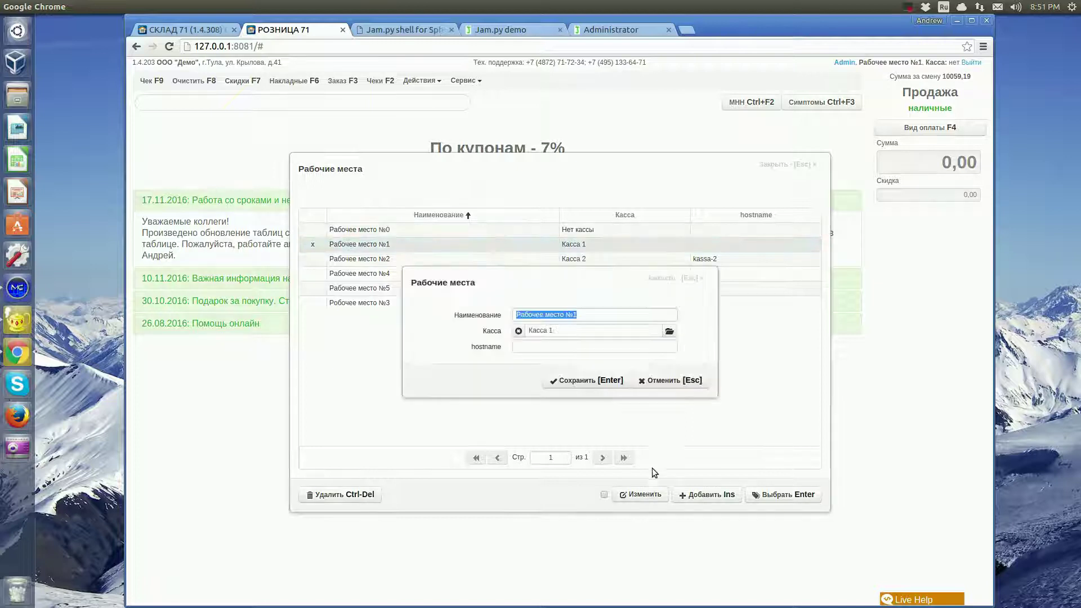
{"action": "left_click", "coordinate": [671, 333]}
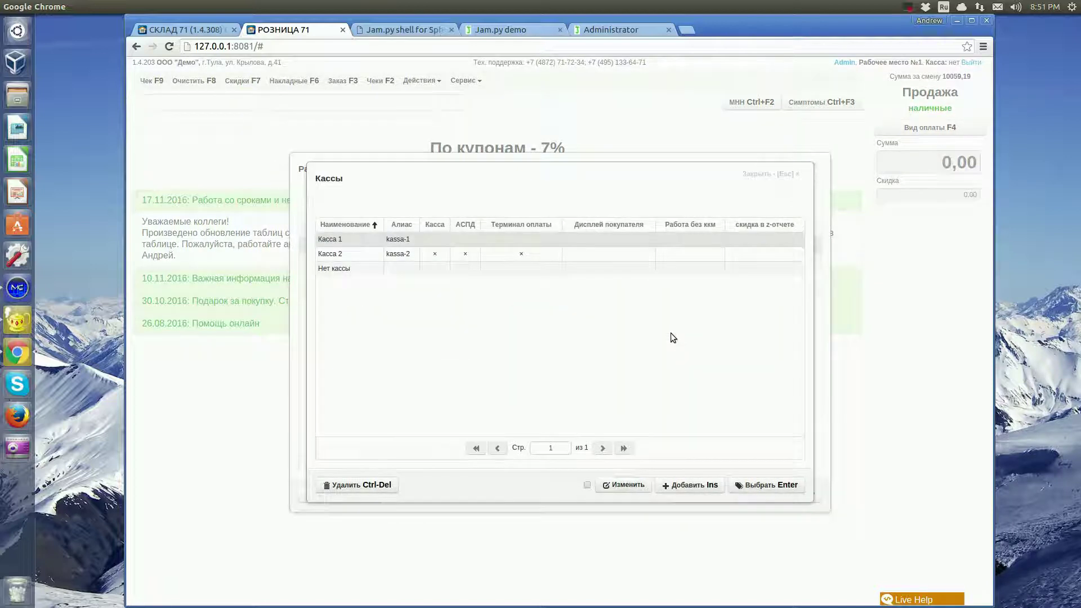
{"action": "key", "text": "Escape"}
{"action": "key", "text": "Escape"}
{"action": "key", "text": "Escape"}
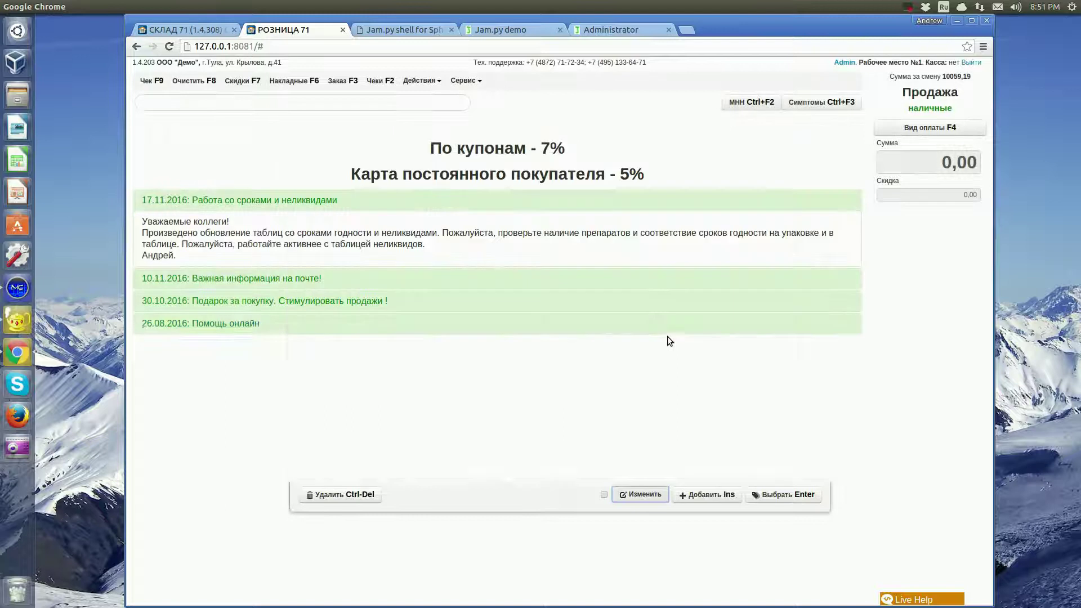
- View the pharmacy Параметры settings and close them without saving
{"action": "left_click", "coordinate": [465, 81]}
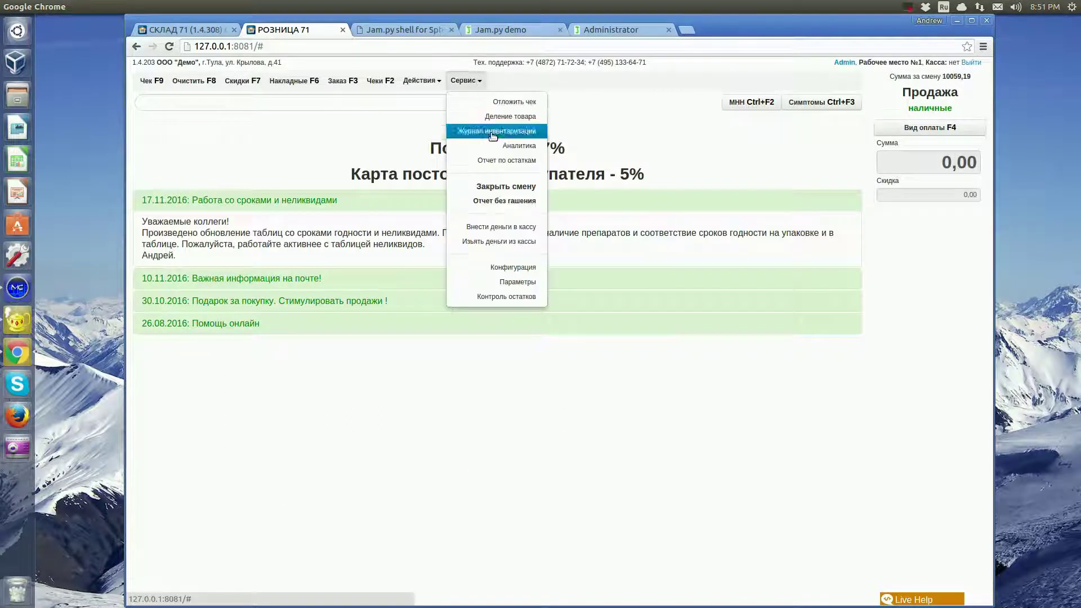
{"action": "left_click", "coordinate": [512, 282]}
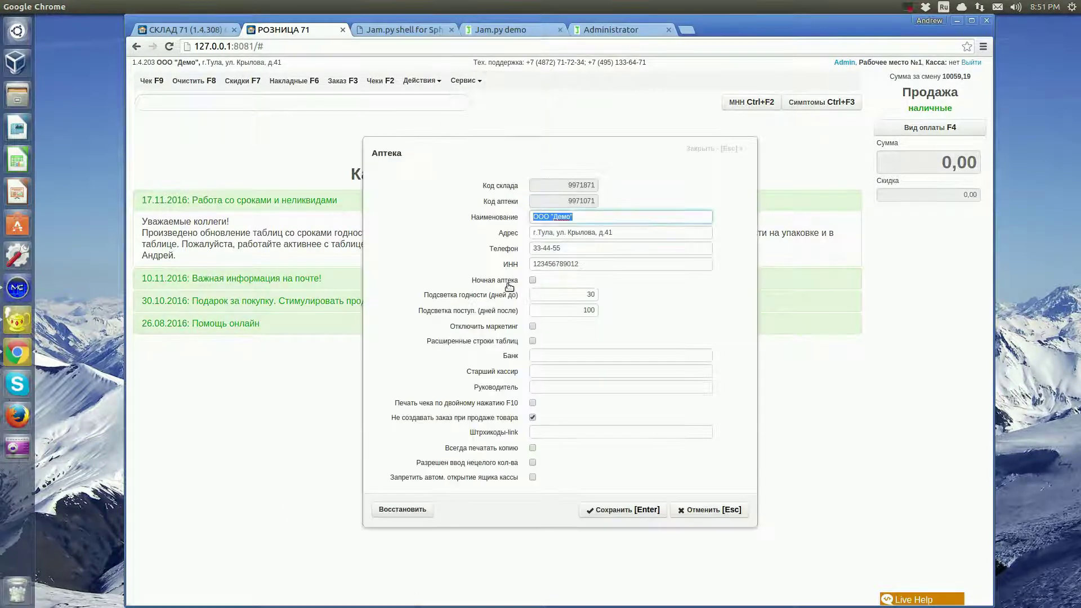
{"action": "key", "text": "Escape"}
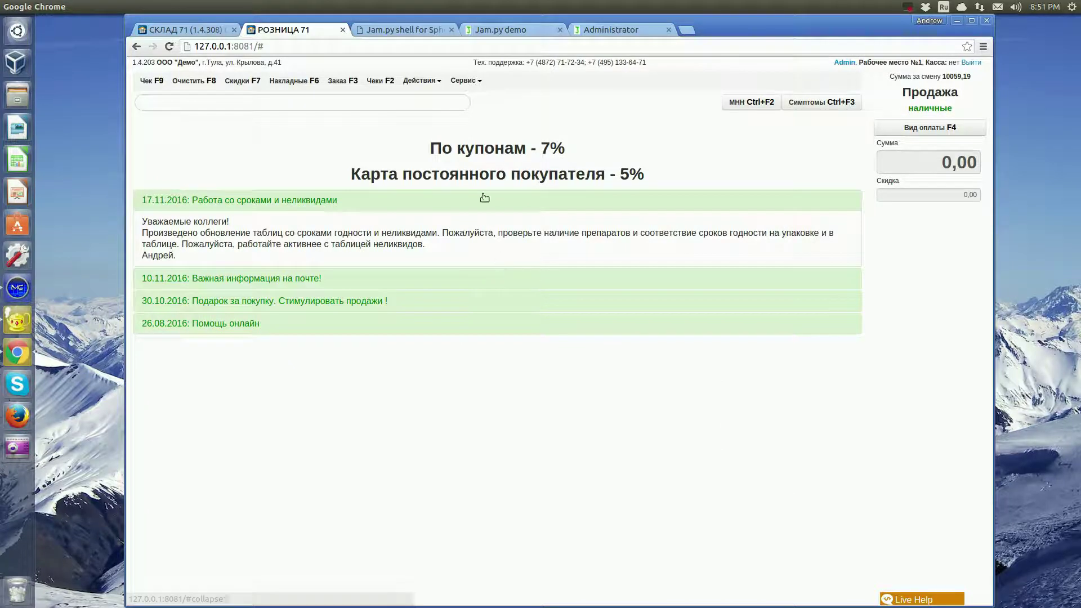
{"action": "left_click", "coordinate": [421, 29]}
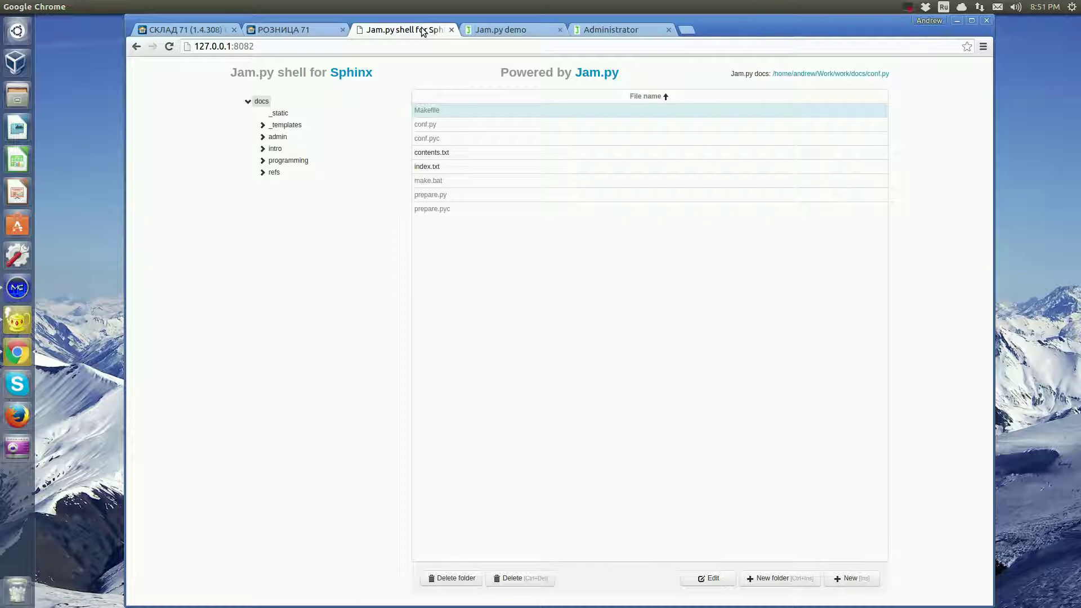
- Browse the programming docs folders and open forms.txt from interface for editing
{"action": "left_click", "coordinate": [263, 161]}
{"action": "left_click", "coordinate": [295, 196]}
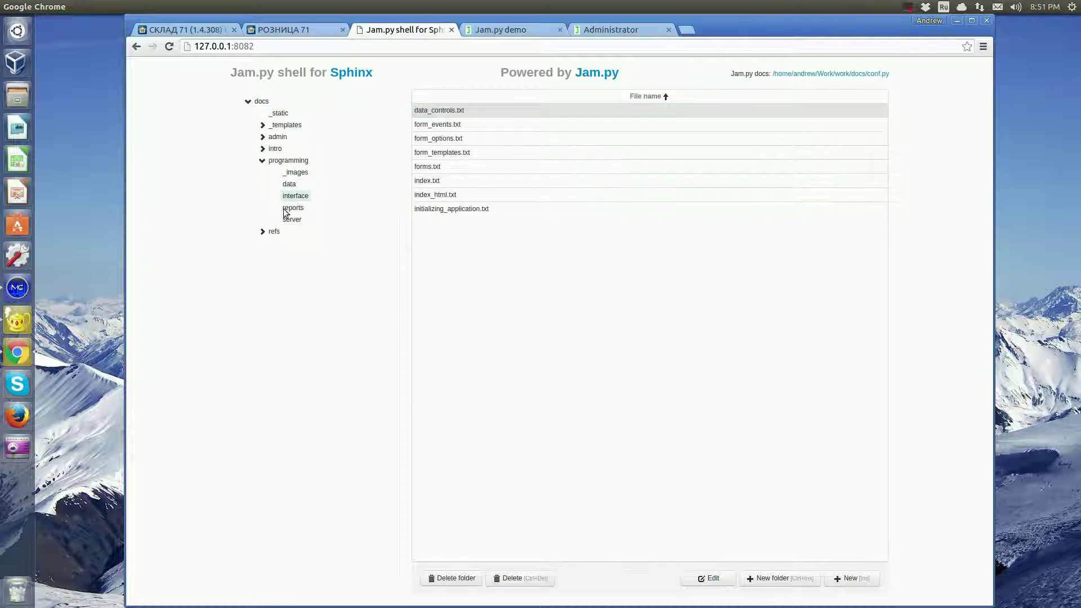
{"action": "left_click", "coordinate": [263, 231]}
{"action": "left_click", "coordinate": [276, 243]}
{"action": "left_click", "coordinate": [303, 314]}
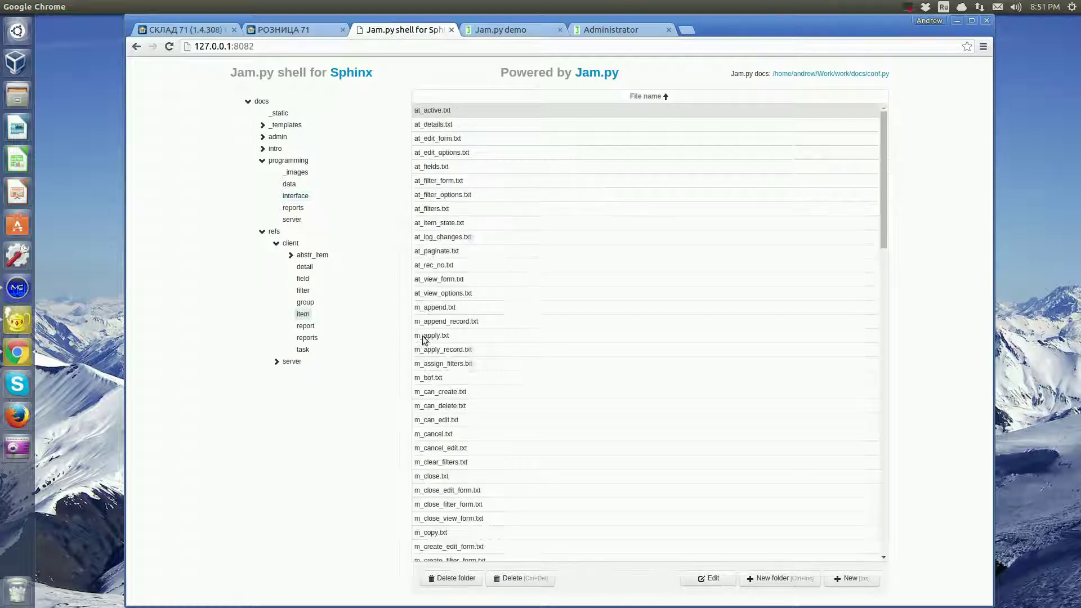
{"action": "left_click_drag", "start_coordinate": [883, 182], "coordinate": [866, 339]}
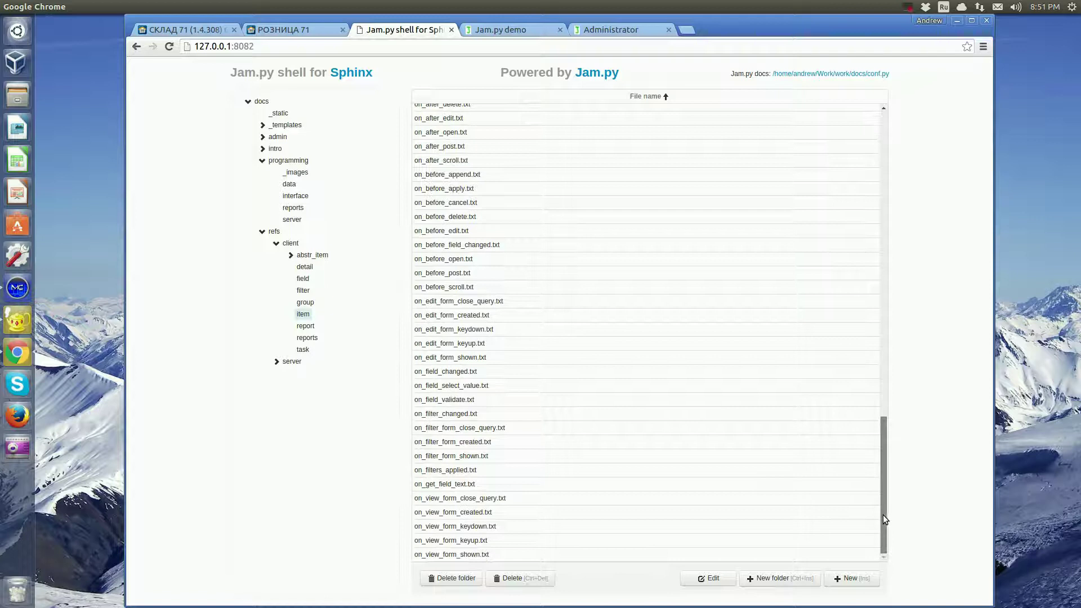
{"action": "scroll", "coordinate": [863, 253], "scroll_direction": "up", "scroll_amount": 10}
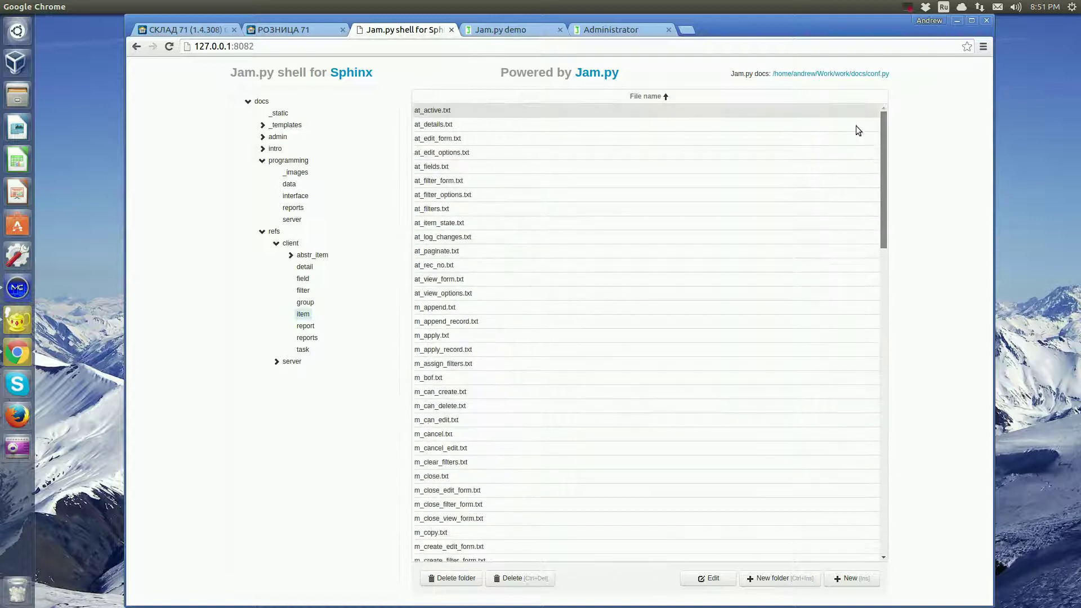
{"action": "left_click", "coordinate": [295, 196]}
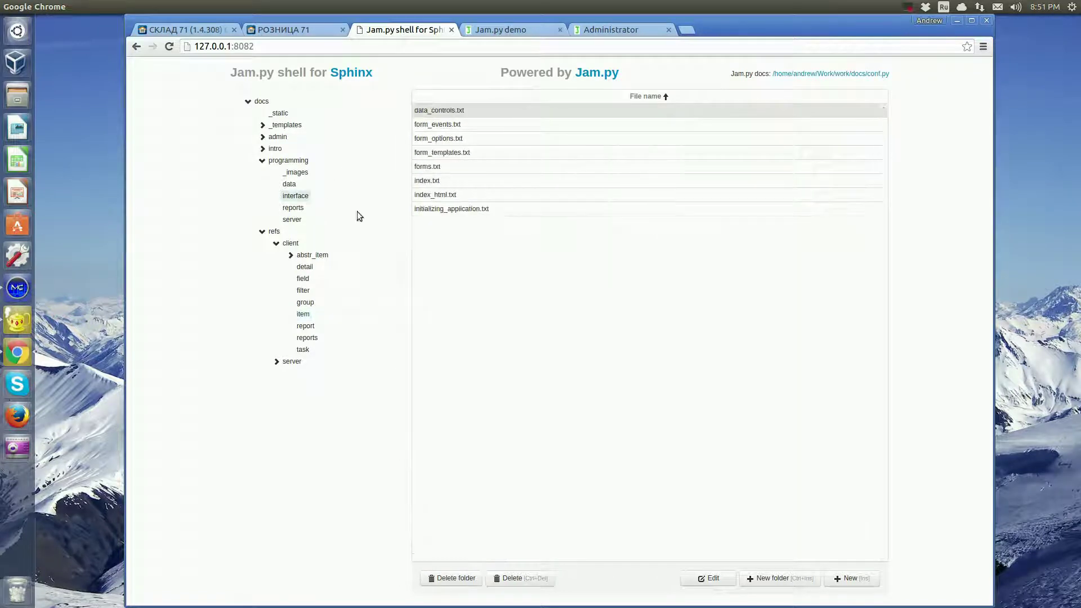
{"action": "left_click", "coordinate": [430, 168]}
{"action": "double_click", "coordinate": [429, 168]}
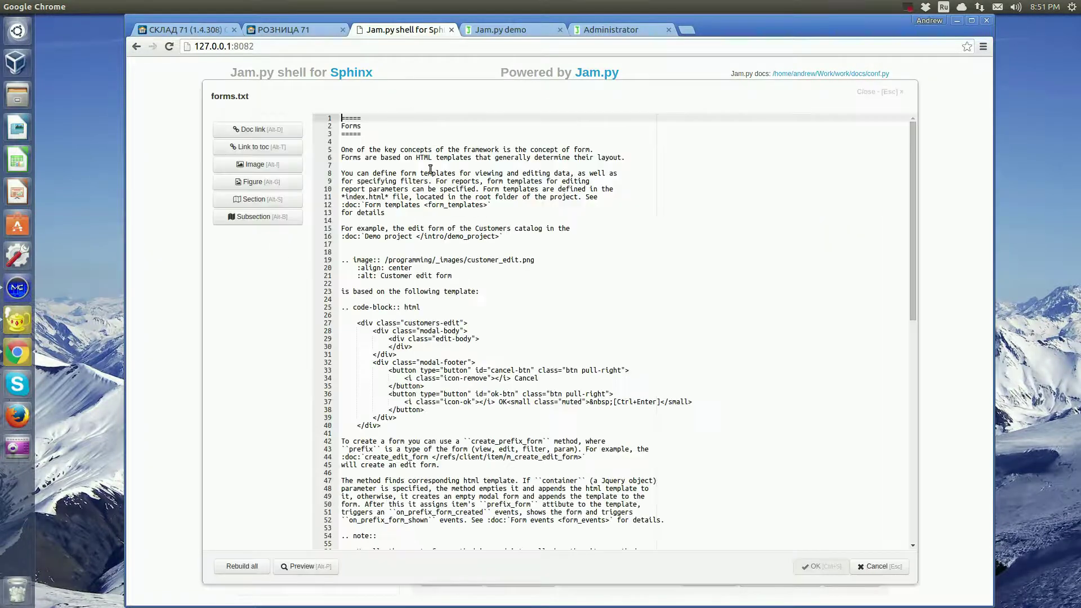
- Preview the built Forms page, then add a blank line below the Forms title
{"action": "left_click", "coordinate": [297, 565]}
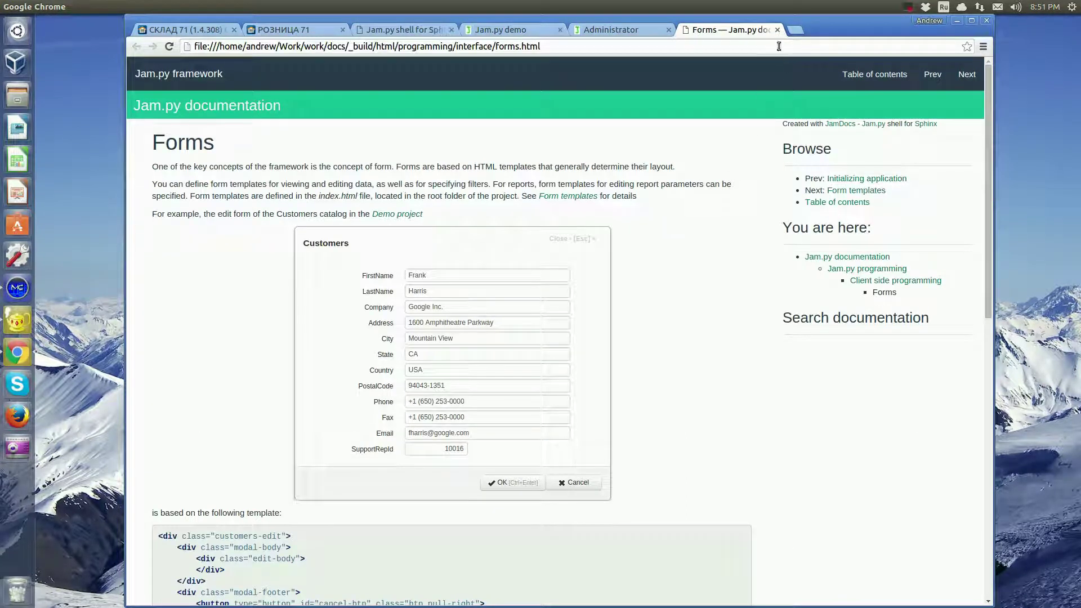
{"action": "left_click", "coordinate": [776, 31]}
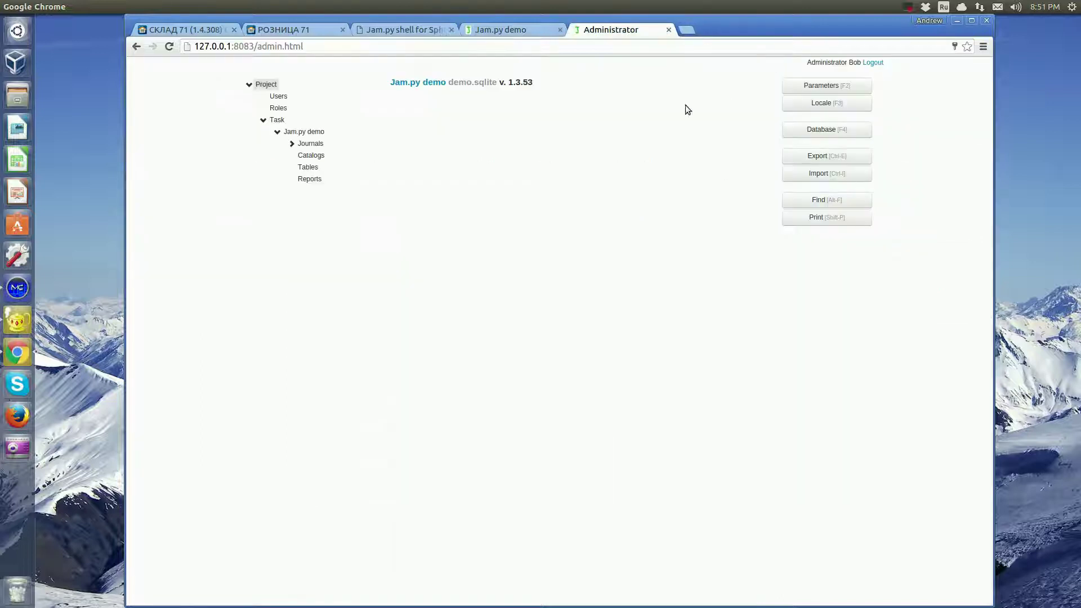
{"action": "left_click", "coordinate": [399, 32]}
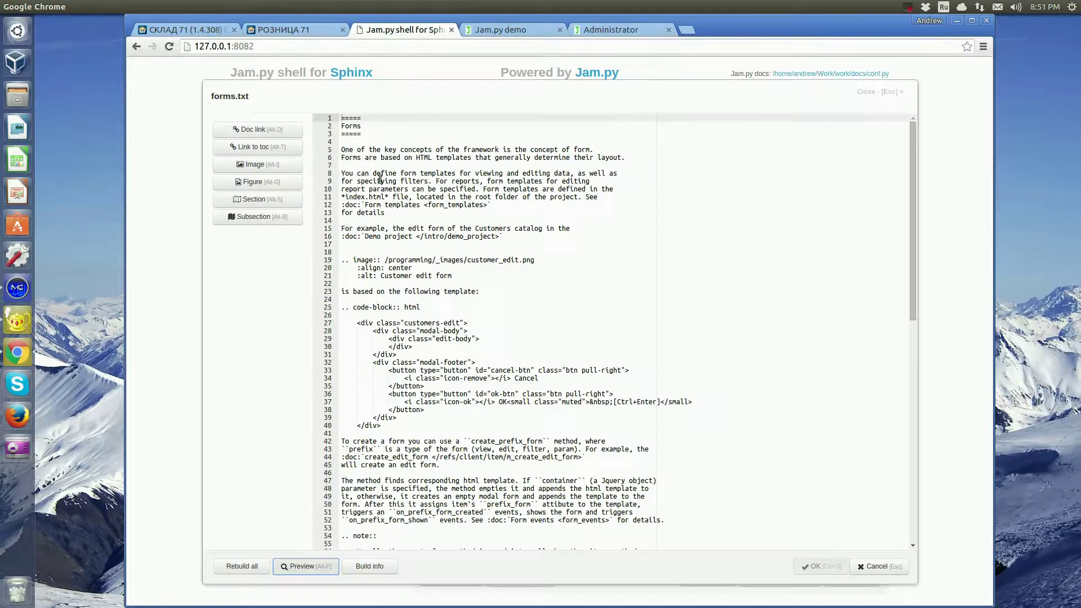
{"action": "left_click", "coordinate": [386, 142]}
{"action": "key", "text": "Return"}
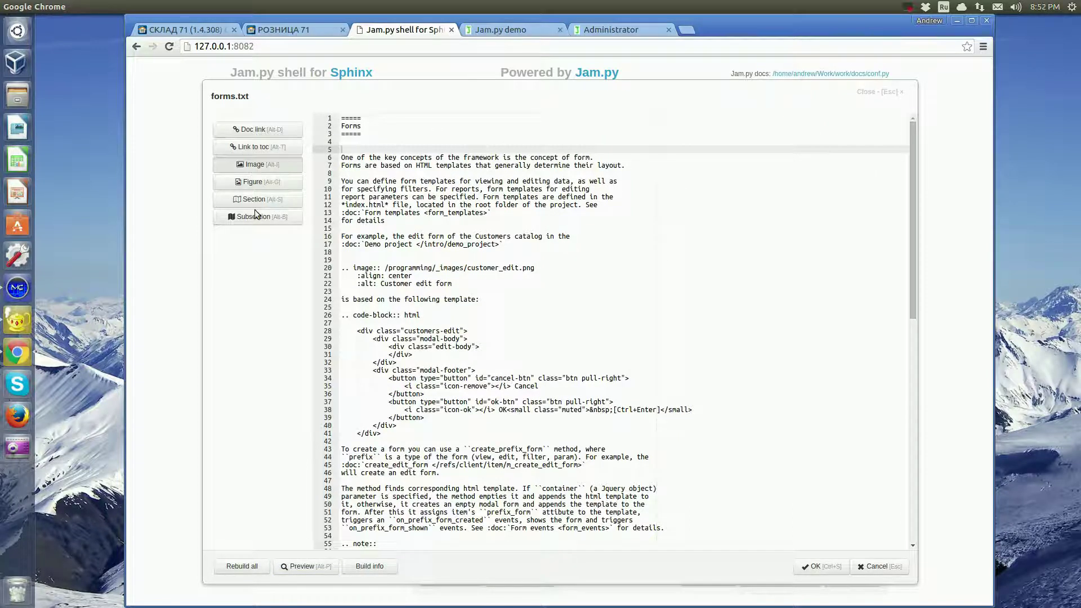
- Insert common_fields.png center-aligned, followed by a blank line
{"action": "left_click", "coordinate": [253, 164]}
{"action": "double_click", "coordinate": [402, 210]}
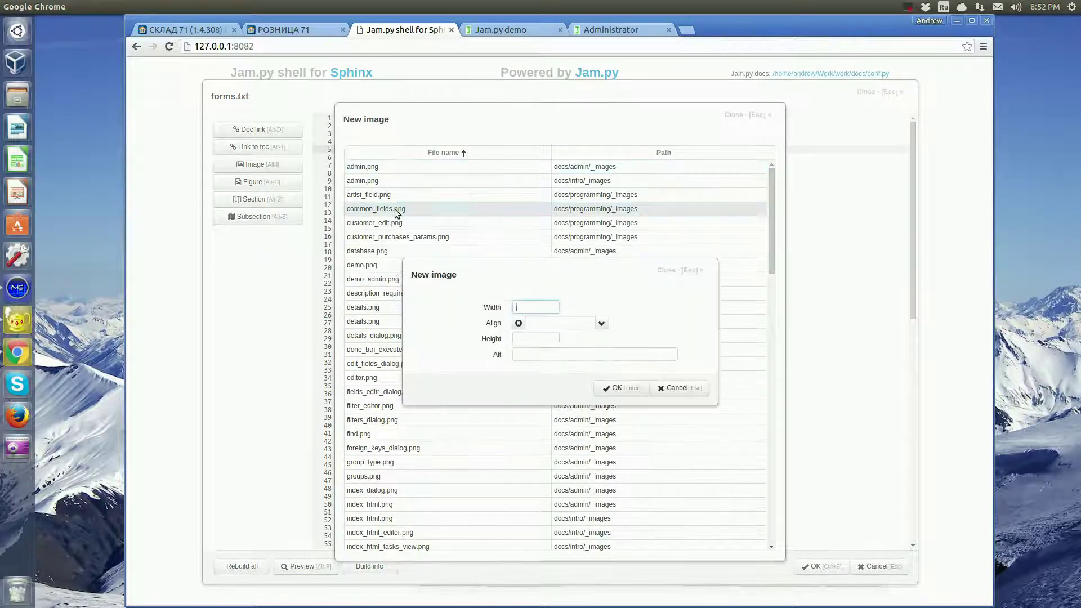
{"action": "left_click", "coordinate": [600, 324]}
{"action": "left_click", "coordinate": [541, 348]}
{"action": "left_click", "coordinate": [616, 387]}
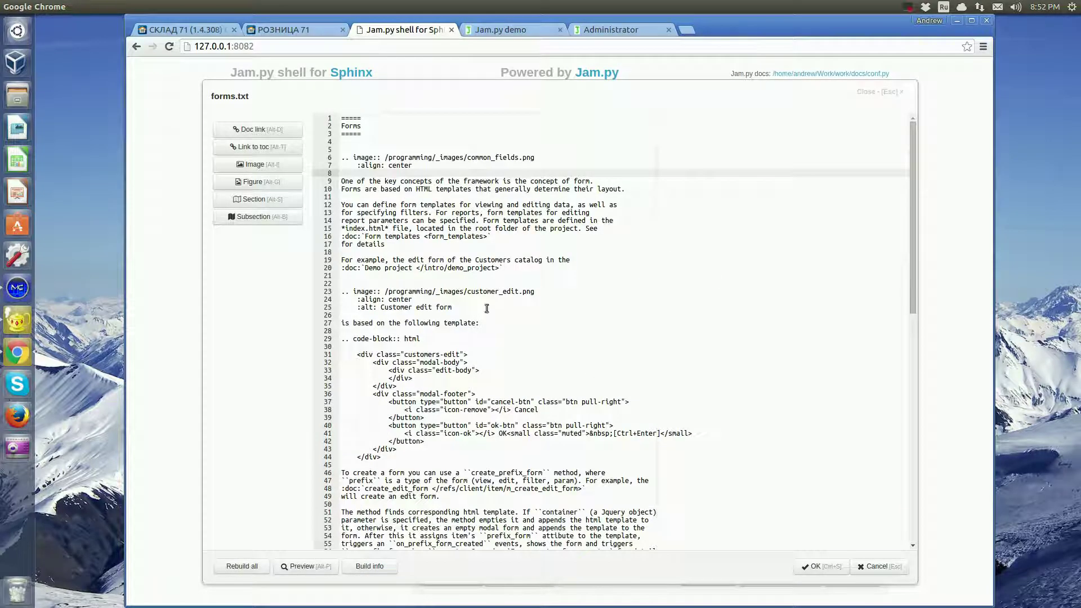
{"action": "key", "text": "Return"}
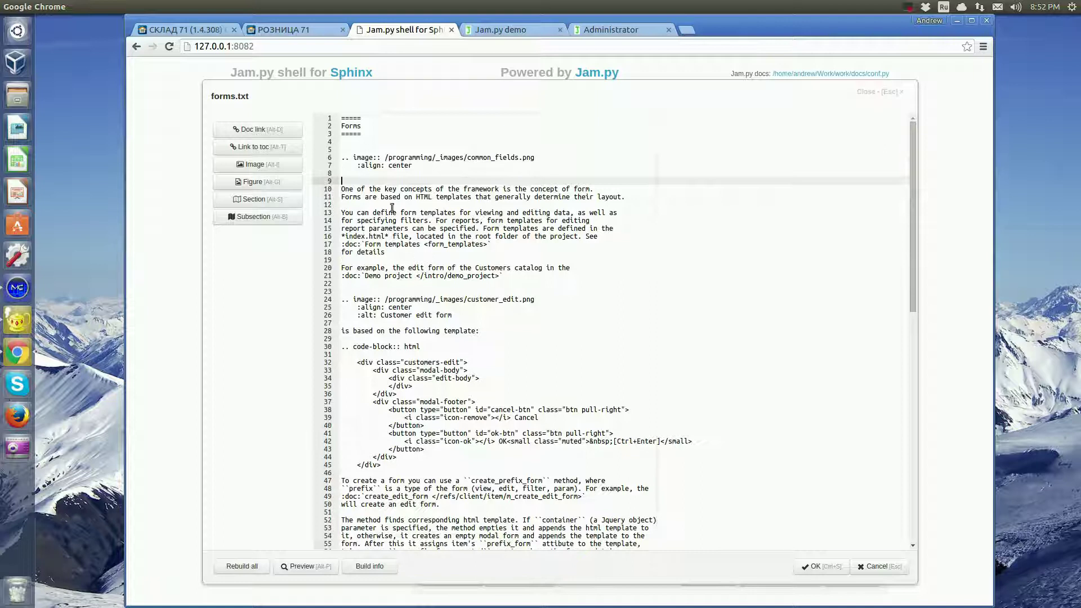
- Add a doc link to reports/creating_report.txt and preview the rebuilt page
{"action": "left_click", "coordinate": [253, 147]}
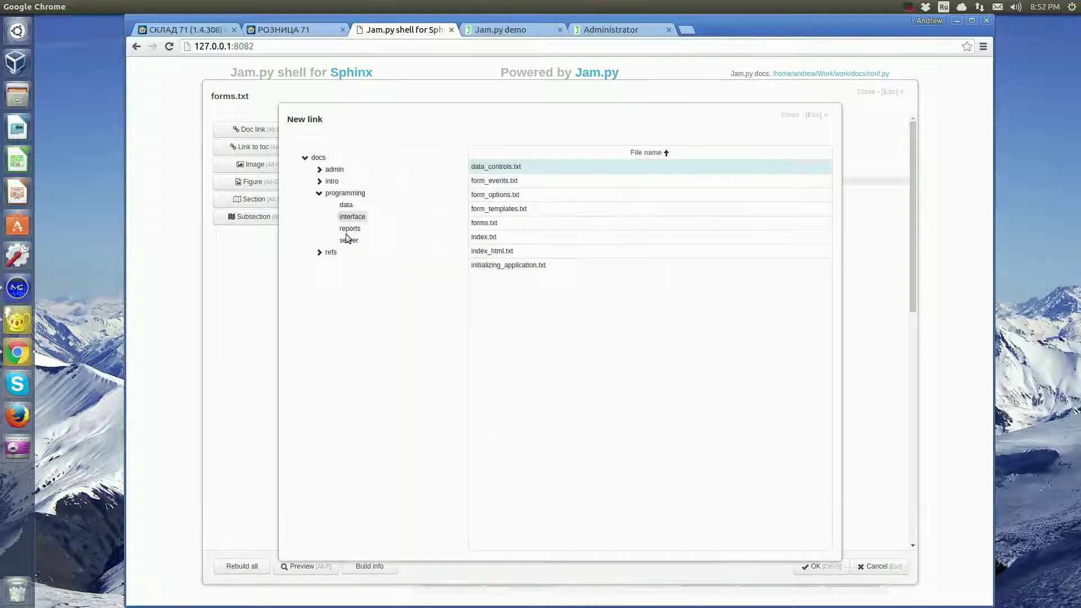
{"action": "left_click", "coordinate": [350, 229]}
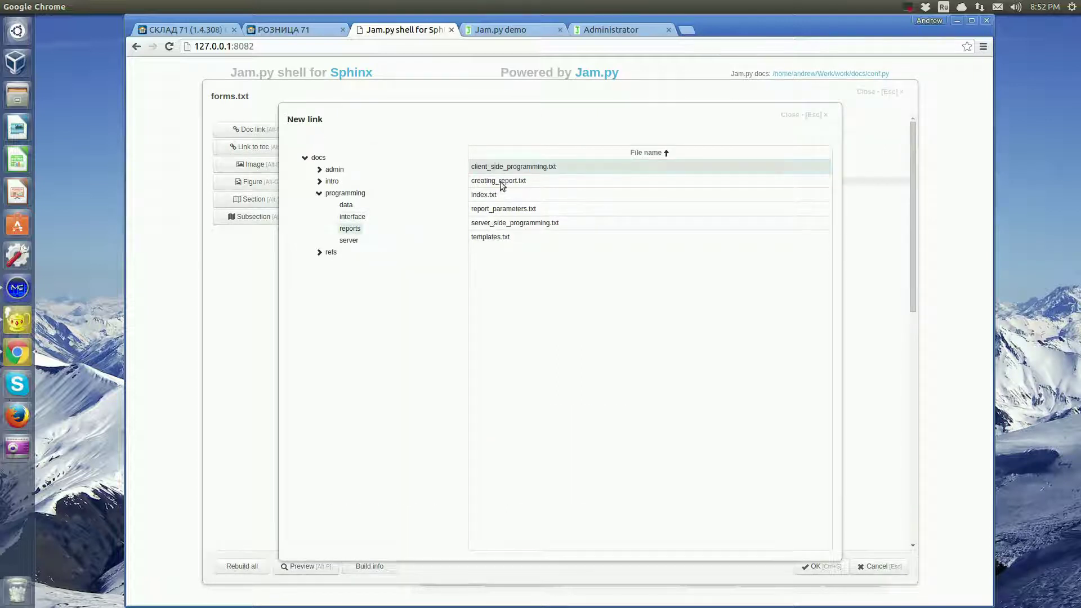
{"action": "double_click", "coordinate": [503, 182]}
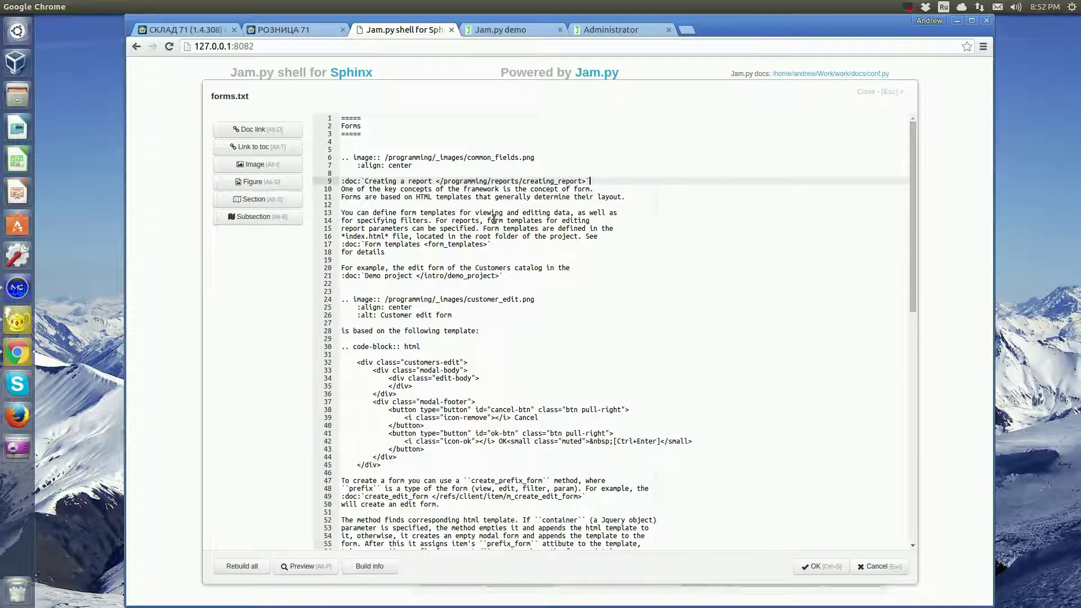
{"action": "key", "text": "Return"}
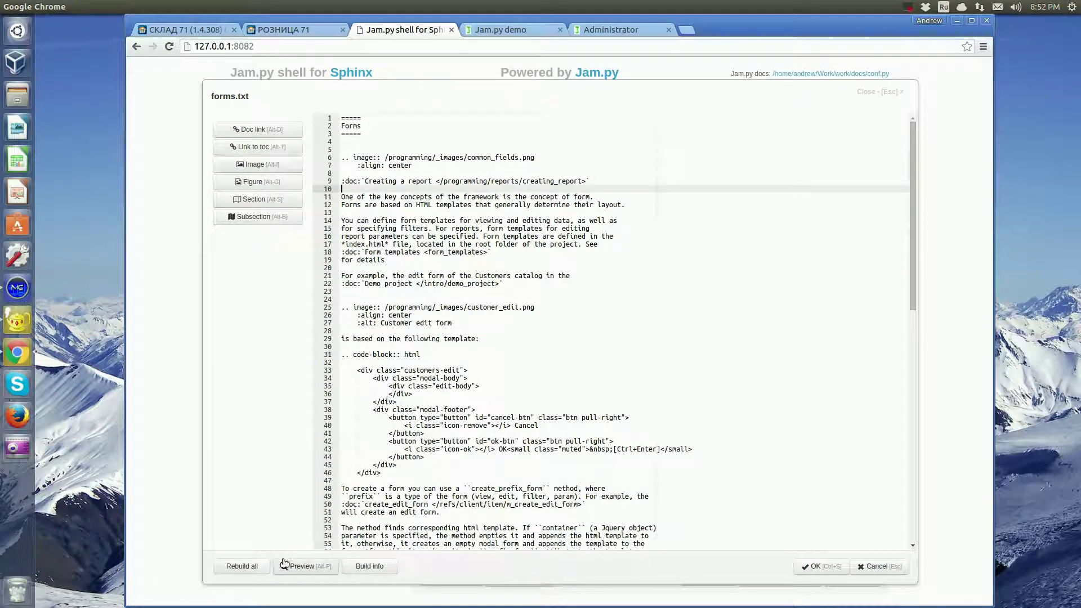
{"action": "left_click", "coordinate": [300, 566]}
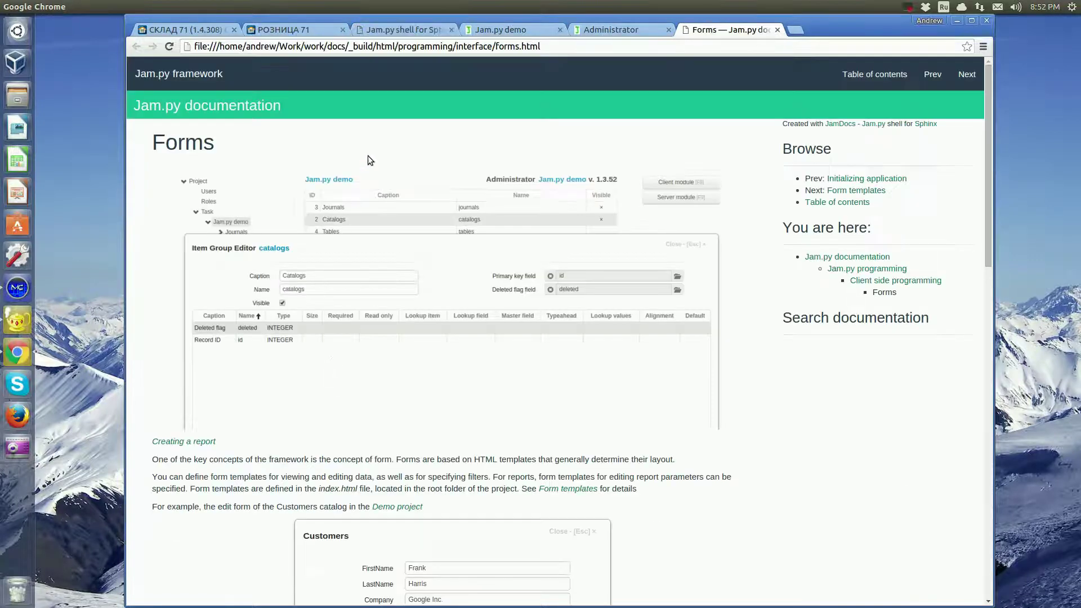
- Follow the 'Creating a report' link, close that page, then close the forms.txt editor
{"action": "left_click", "coordinate": [195, 441]}
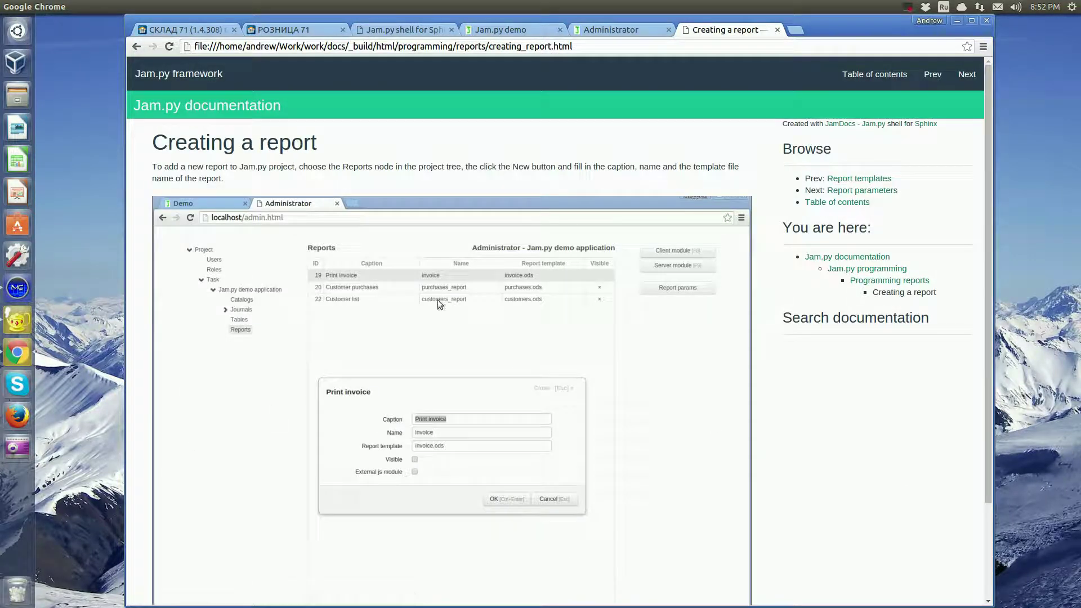
{"action": "left_click", "coordinate": [780, 31]}
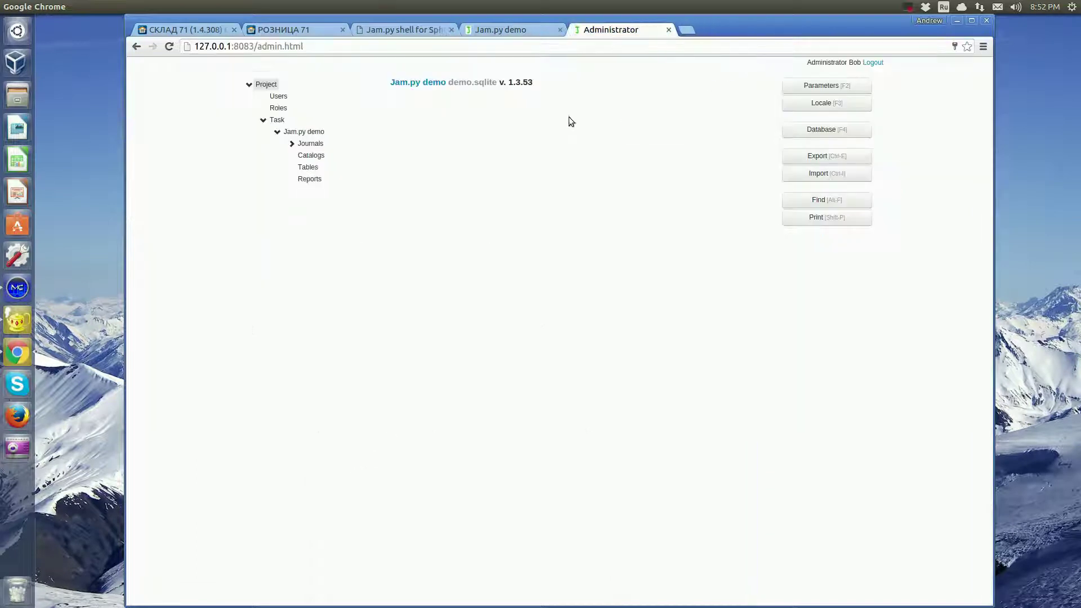
{"action": "left_click", "coordinate": [408, 30]}
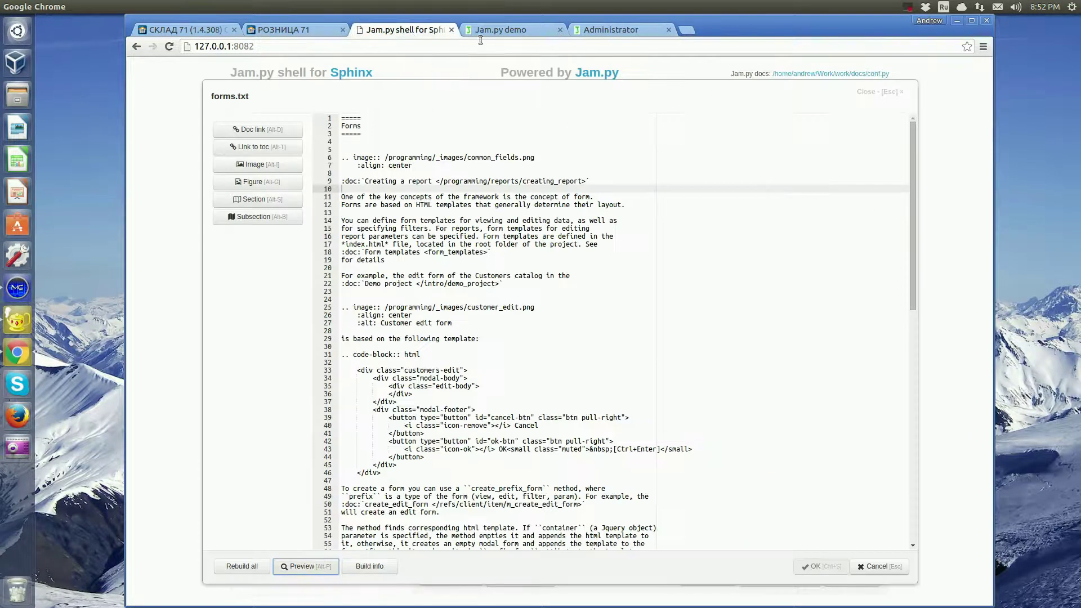
{"action": "left_click", "coordinate": [881, 92]}
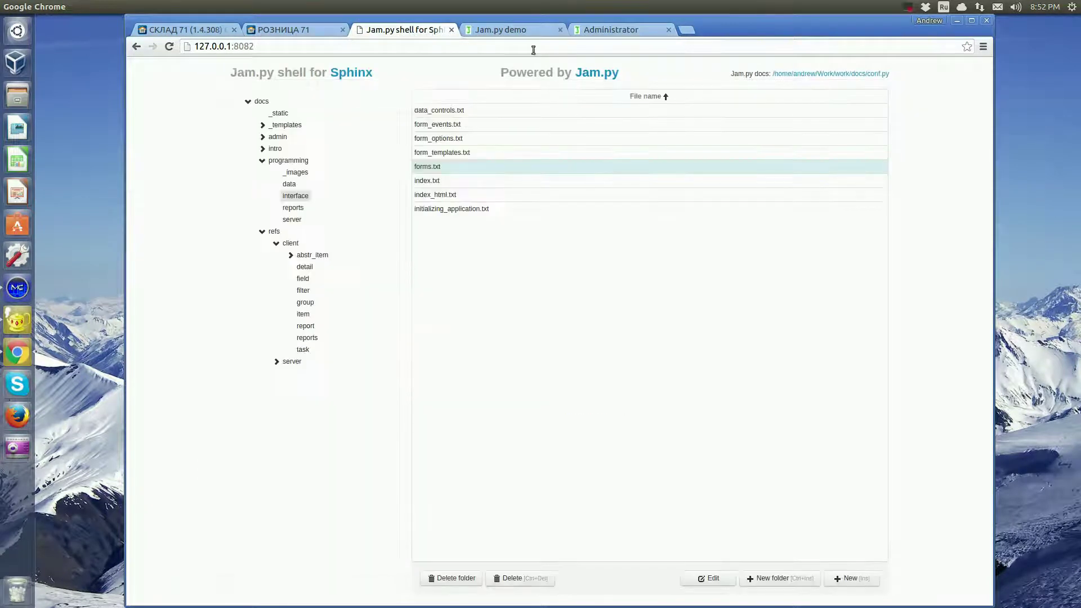
- Open Robert Brown's invoice and browse the track and album lookups for its first line
{"action": "left_click", "coordinate": [511, 29]}
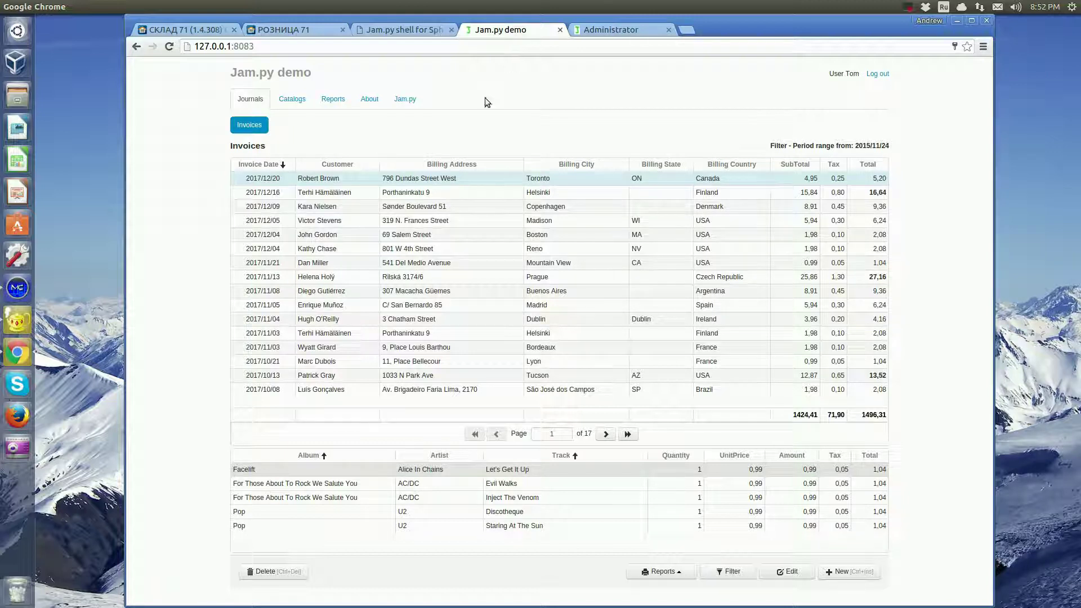
{"action": "double_click", "coordinate": [405, 178]}
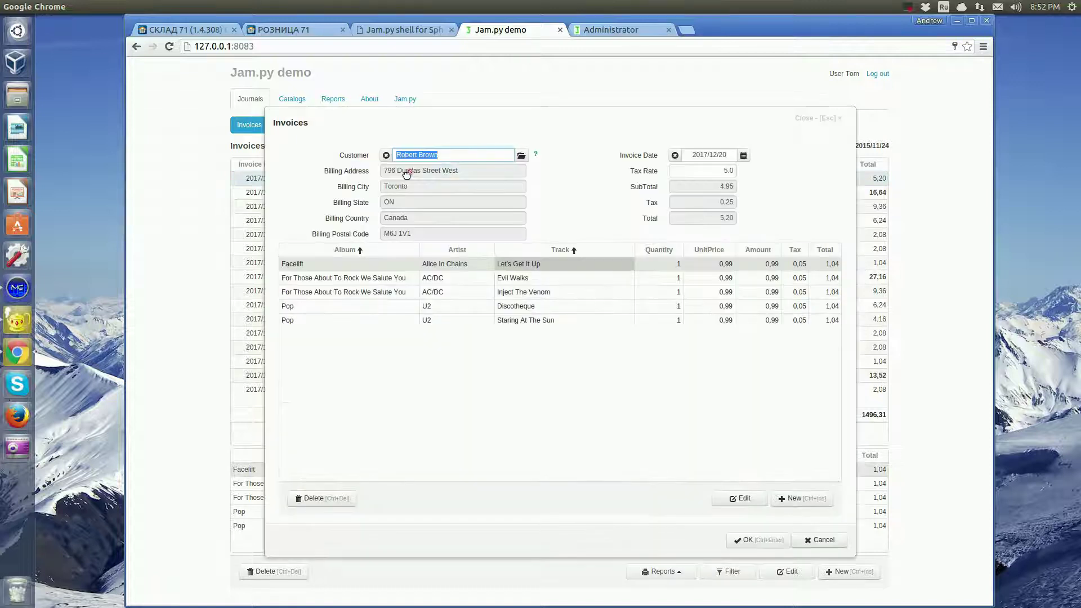
{"action": "double_click", "coordinate": [571, 267]}
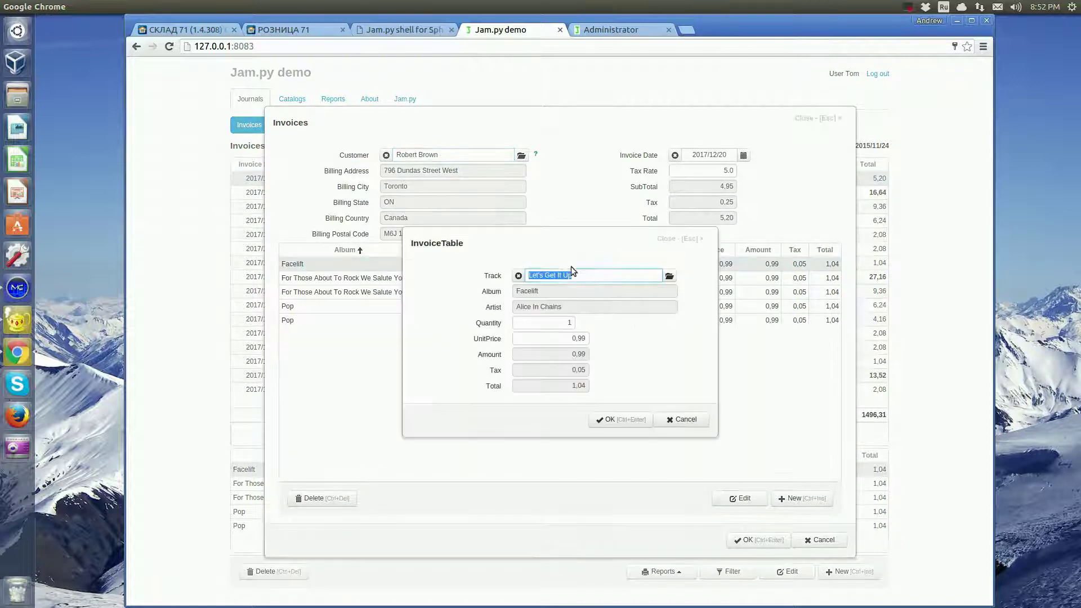
{"action": "left_click", "coordinate": [669, 276]}
{"action": "left_click", "coordinate": [728, 497]}
{"action": "left_click", "coordinate": [669, 277]}
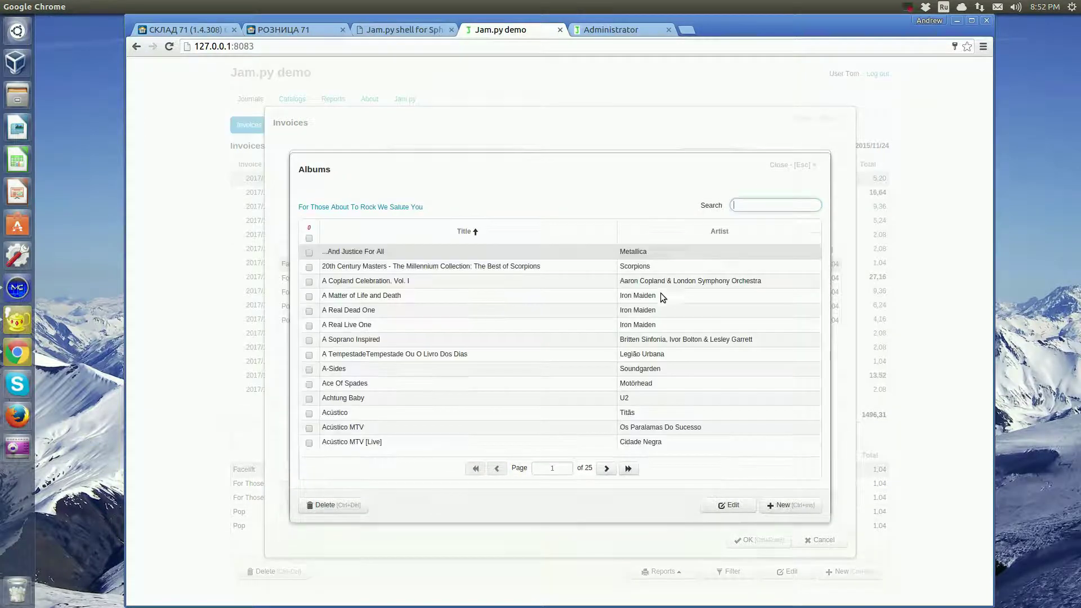
{"action": "key", "text": "Escape"}
{"action": "key", "text": "Escape"}
{"action": "key", "text": "Escape"}
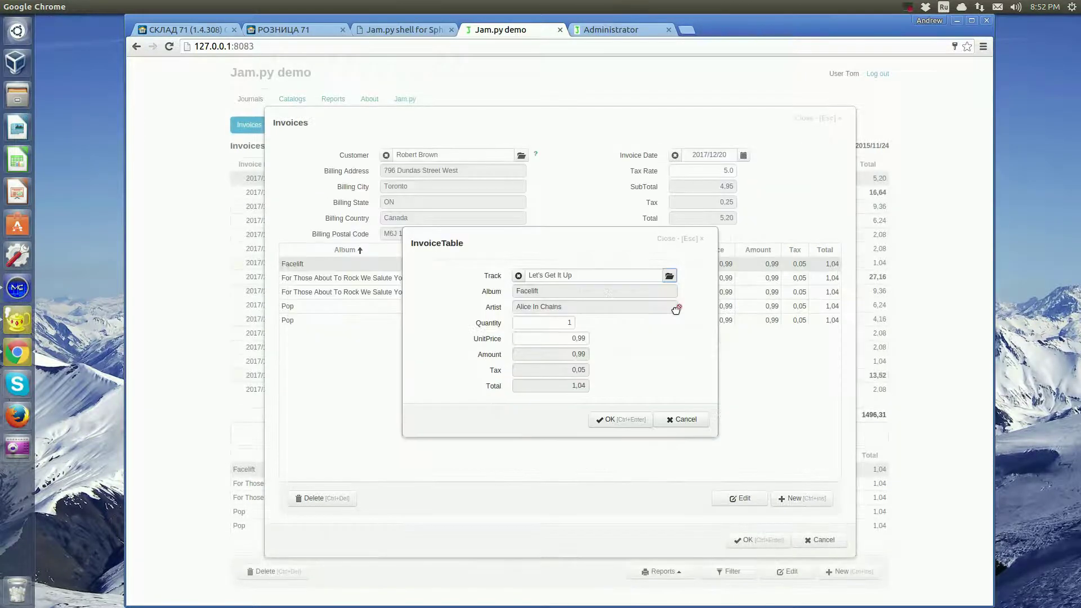
{"action": "key", "text": "Escape"}
- Try a quantity of 10000 on the first track line, then cancel the invoice unsaved
{"action": "left_click", "coordinate": [674, 265]}
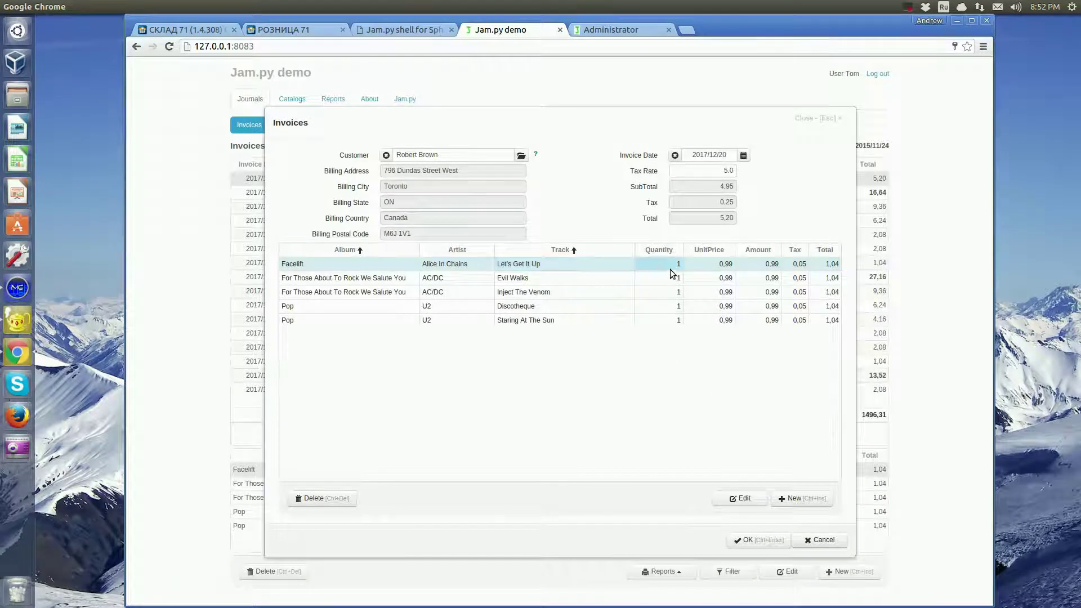
{"action": "double_click", "coordinate": [671, 272]}
{"action": "type", "text": "10000"}
{"action": "left_click", "coordinate": [670, 277]}
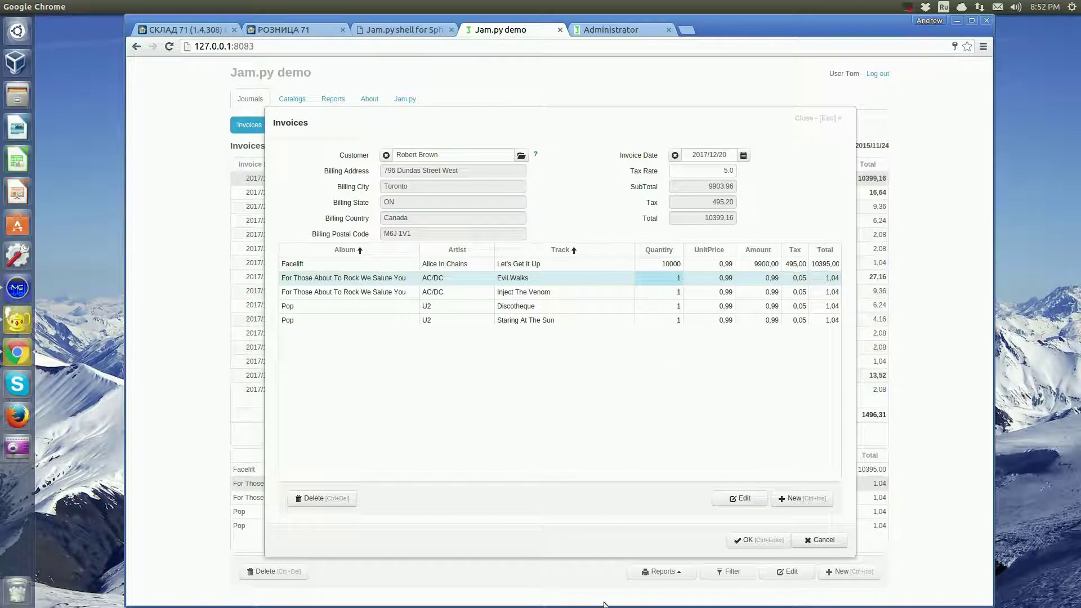
{"action": "left_click", "coordinate": [819, 540]}
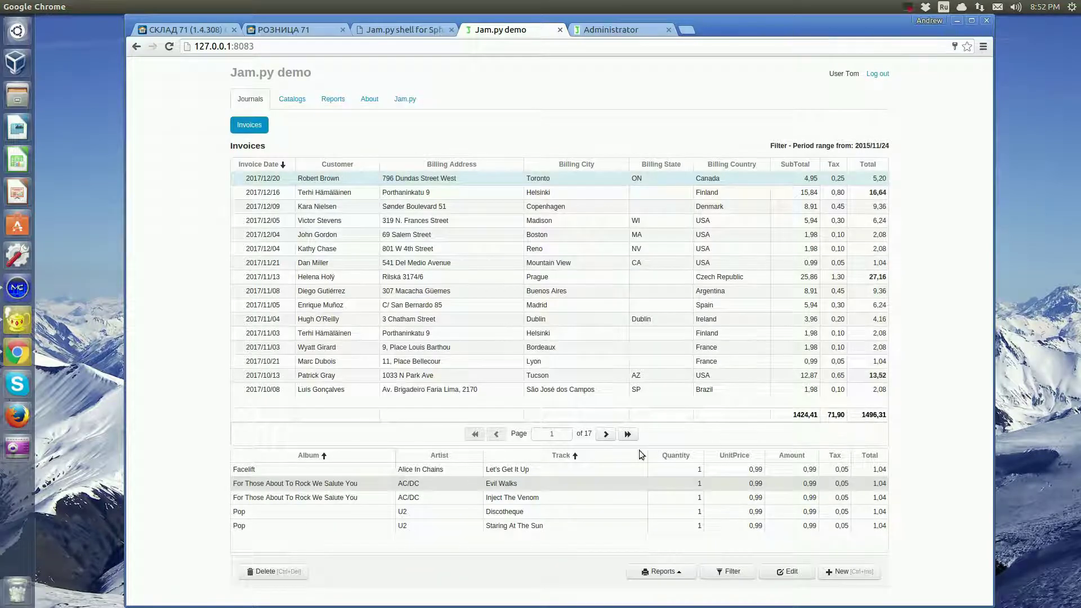
- Filter invoices to Roberto Almeida, Michelle Brooks, Richard Cunningham and Fynn Zimmermann, with no start date
{"action": "left_click", "coordinate": [728, 572]}
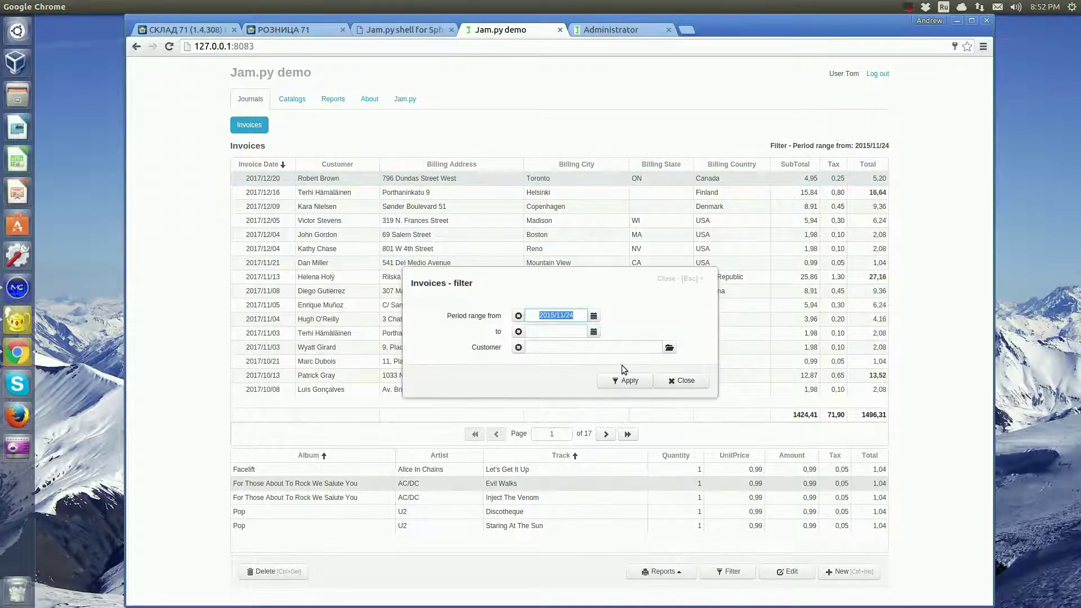
{"action": "left_click", "coordinate": [520, 316]}
{"action": "left_click", "coordinate": [669, 348]}
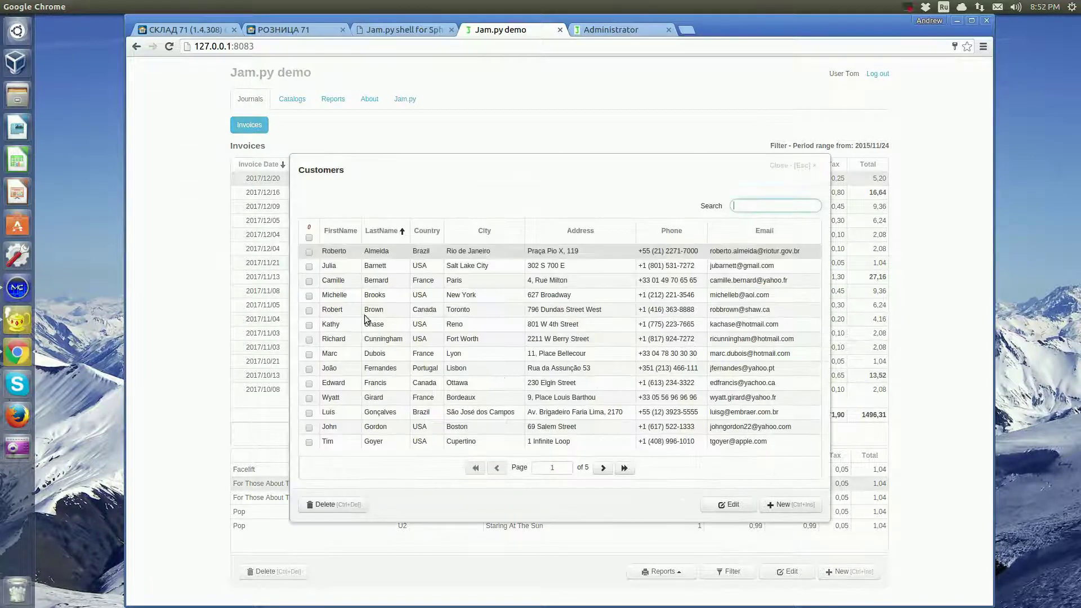
{"action": "left_click", "coordinate": [310, 251]}
{"action": "left_click", "coordinate": [309, 295]}
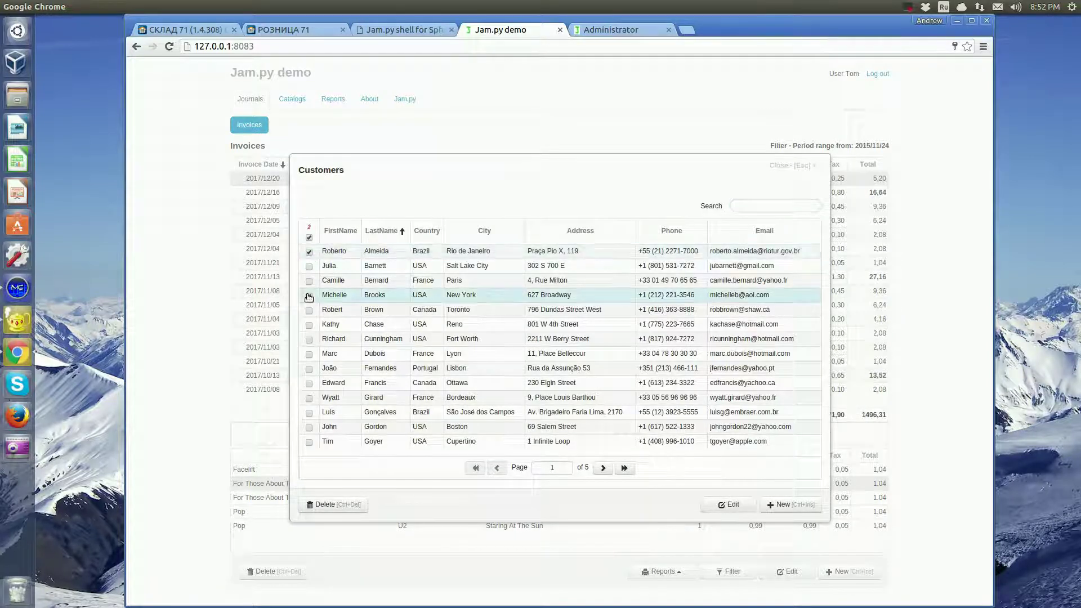
{"action": "left_click", "coordinate": [309, 339]}
{"action": "left_click", "coordinate": [623, 468]}
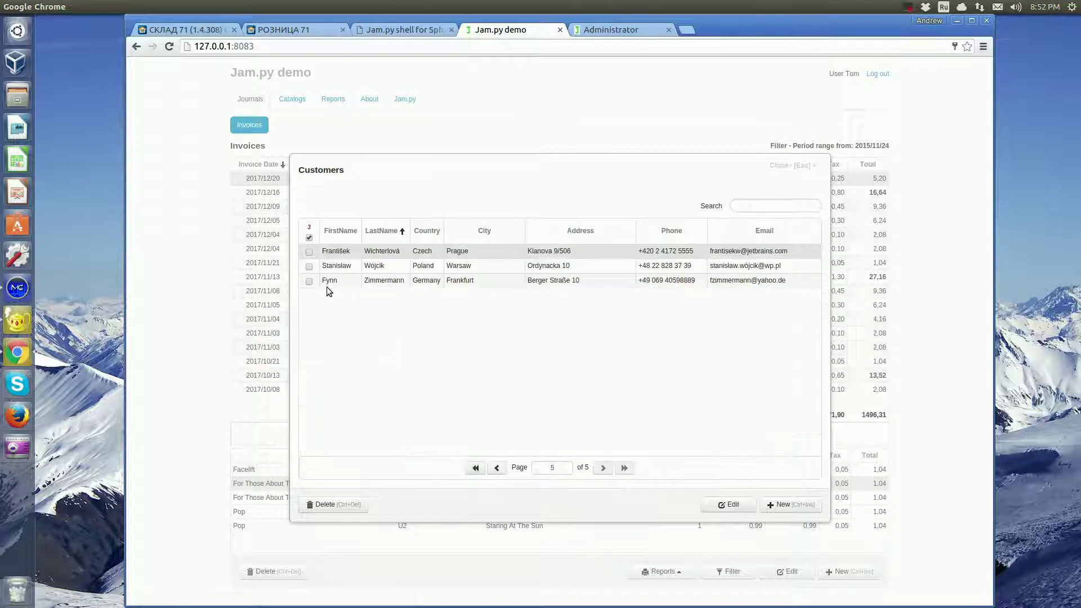
{"action": "left_click", "coordinate": [310, 281]}
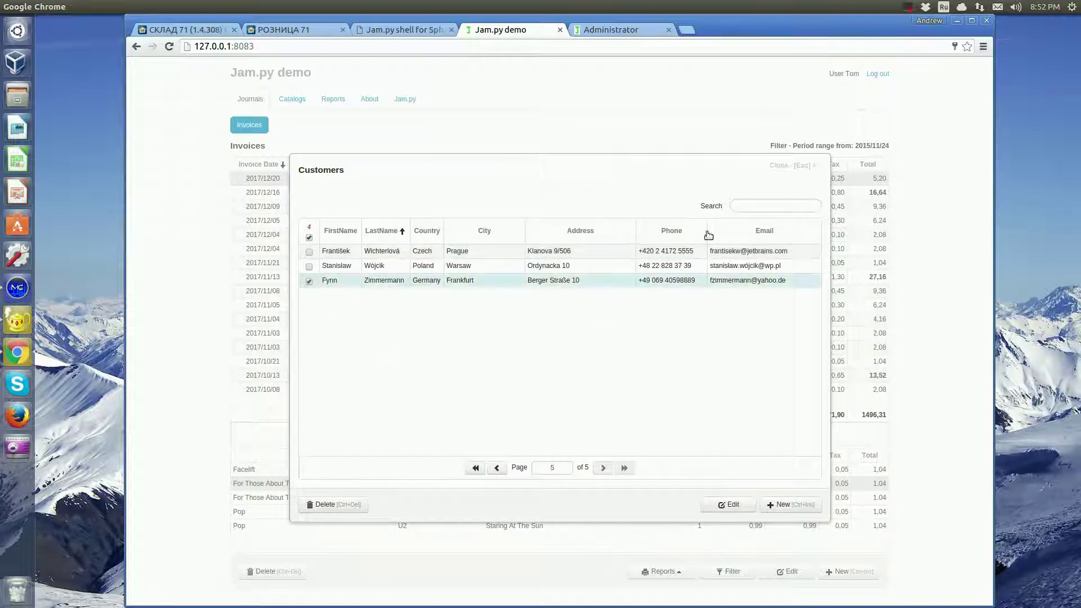
{"action": "left_click", "coordinate": [781, 165]}
{"action": "left_click", "coordinate": [626, 380]}
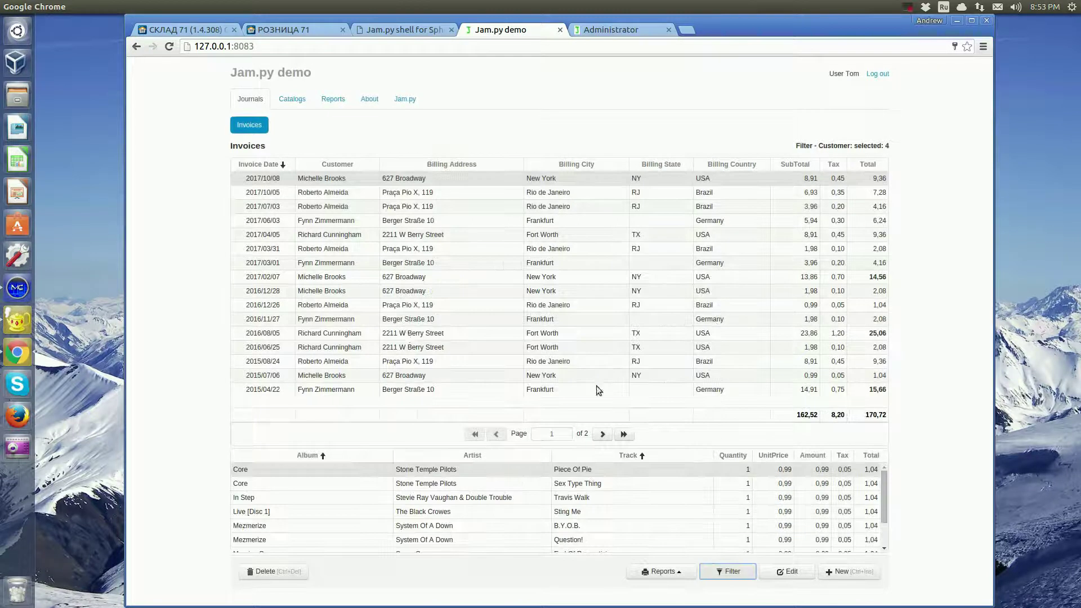
{"action": "left_click", "coordinate": [349, 167]}
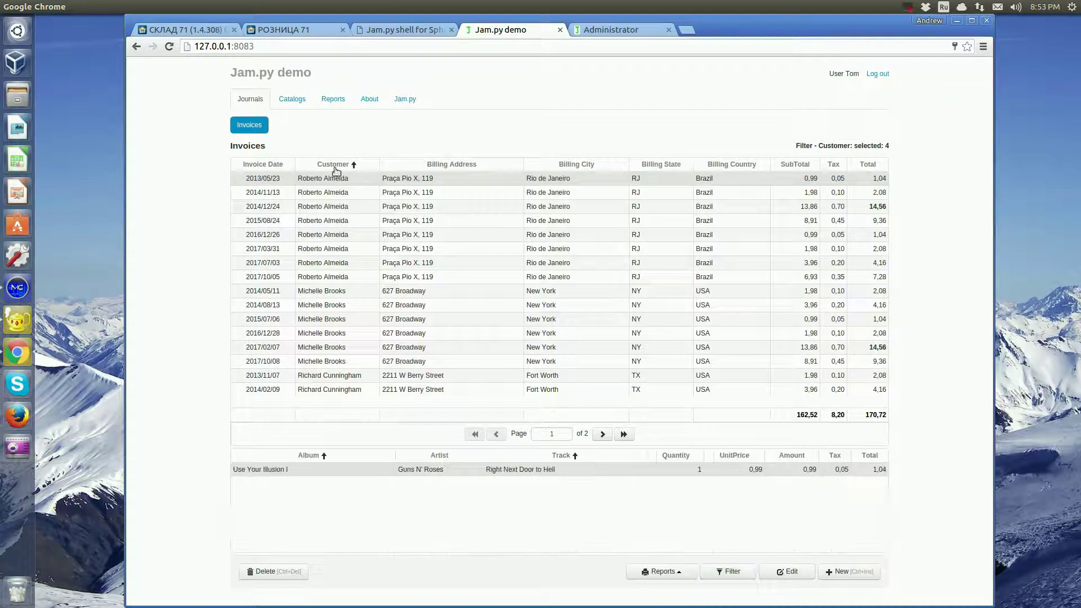
{"action": "left_click", "coordinate": [273, 168]}
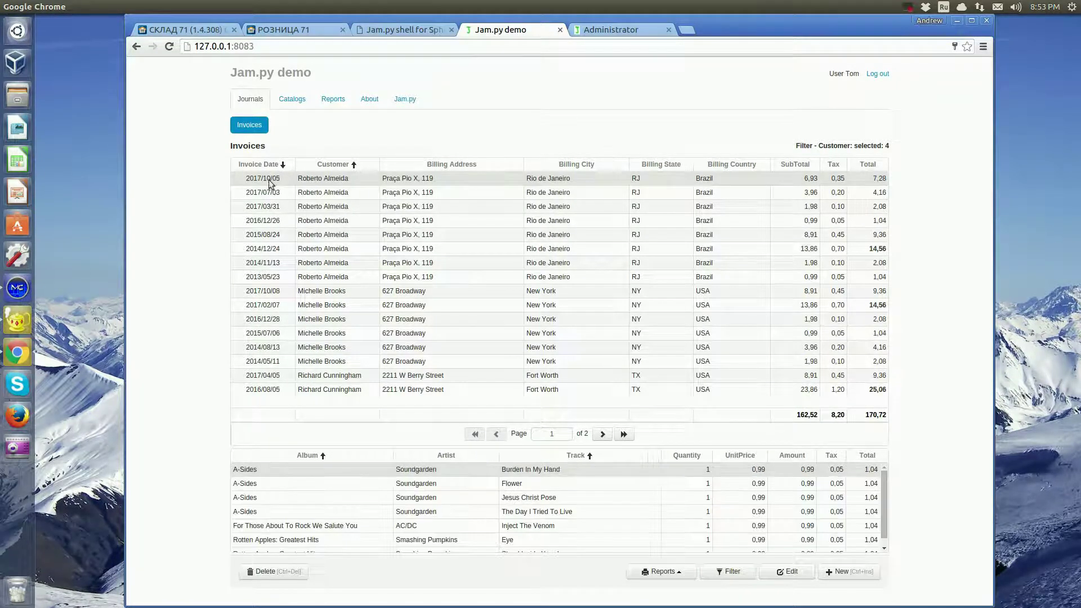
{"action": "left_click", "coordinate": [663, 572]}
{"action": "left_click", "coordinate": [667, 539]}
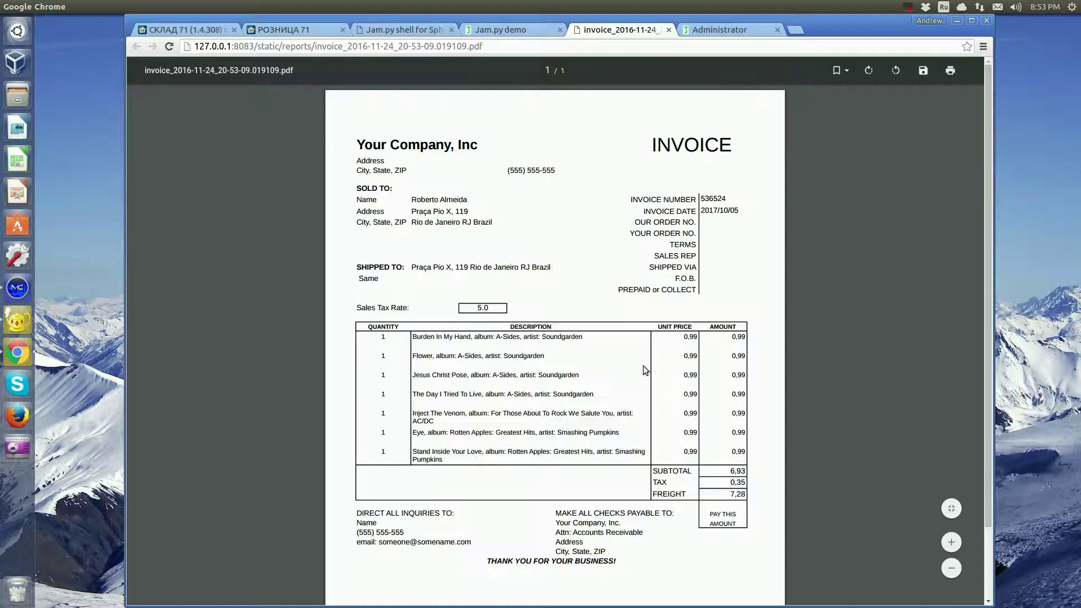
{"action": "left_click", "coordinate": [668, 29]}
{"action": "left_click", "coordinate": [616, 31]}
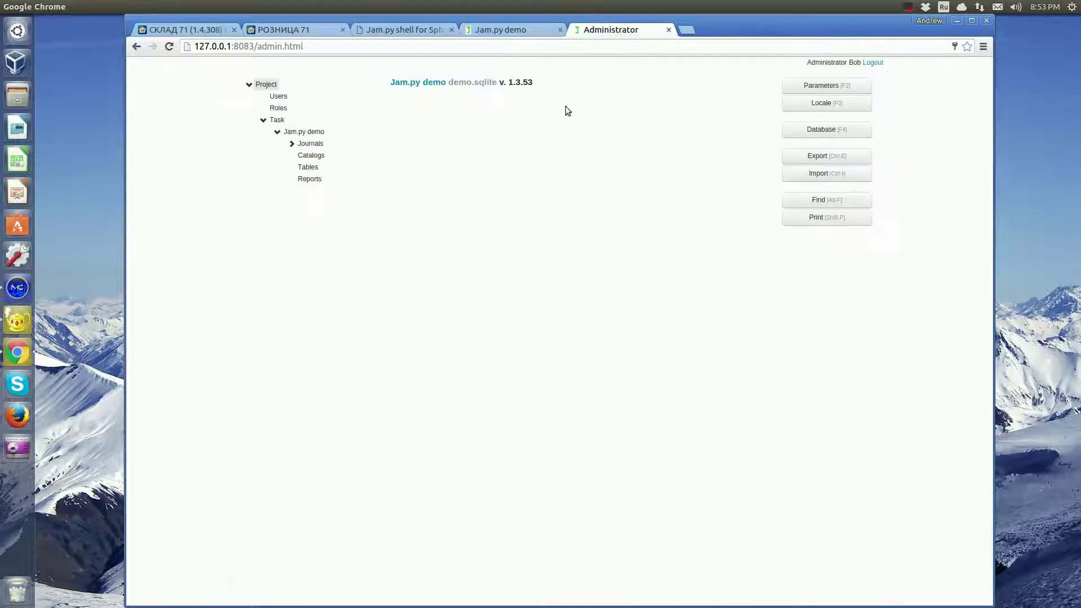
- Review the Tracks catalog and its Artist field settings, then list the Journals
{"action": "left_click", "coordinate": [310, 156]}
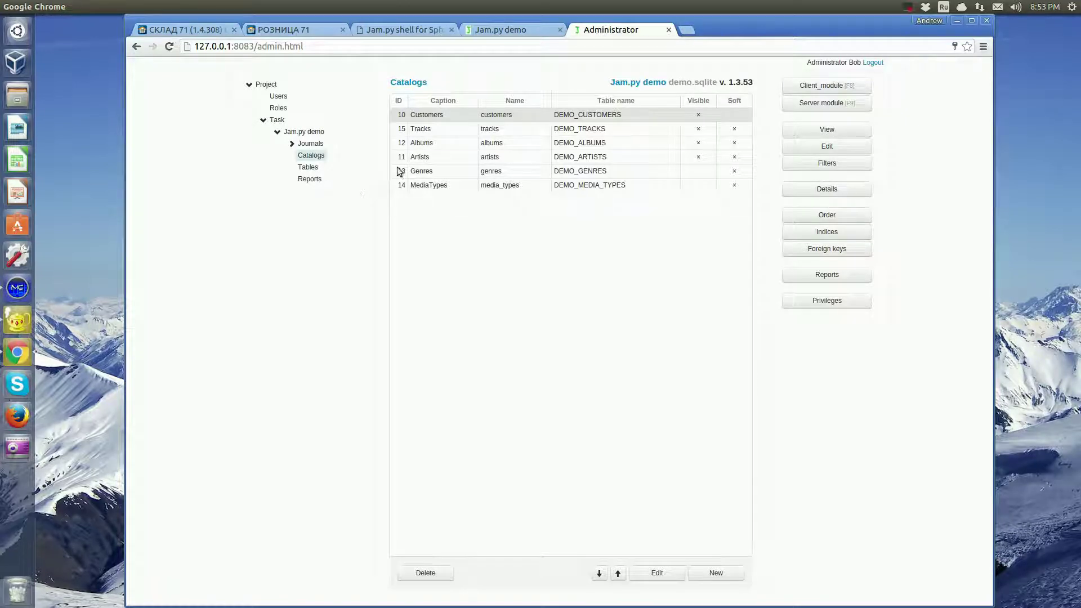
{"action": "left_click", "coordinate": [422, 128]}
{"action": "double_click", "coordinate": [422, 129]}
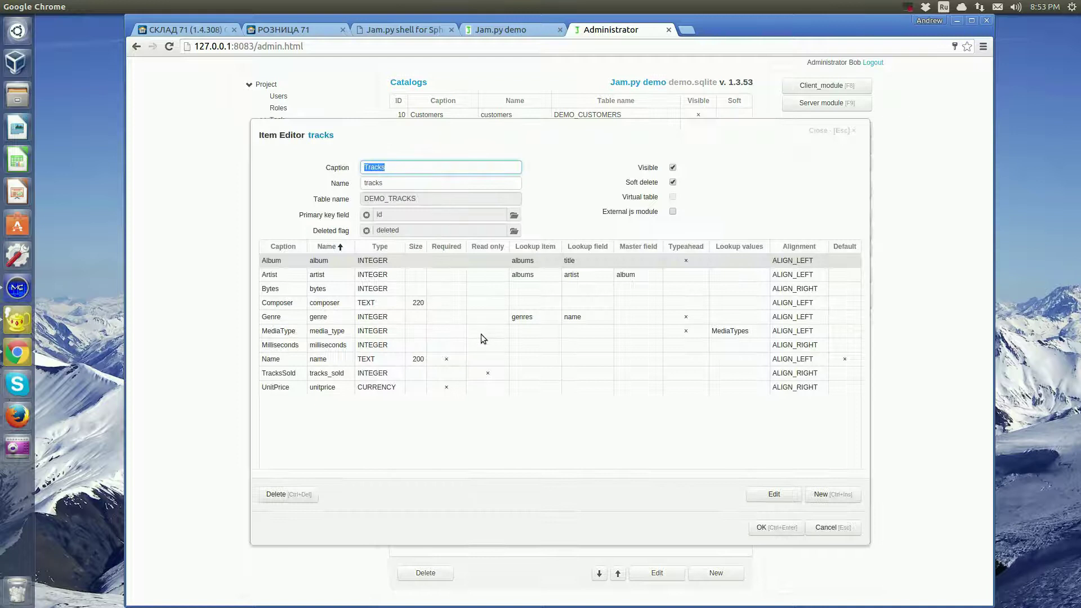
{"action": "double_click", "coordinate": [494, 274]}
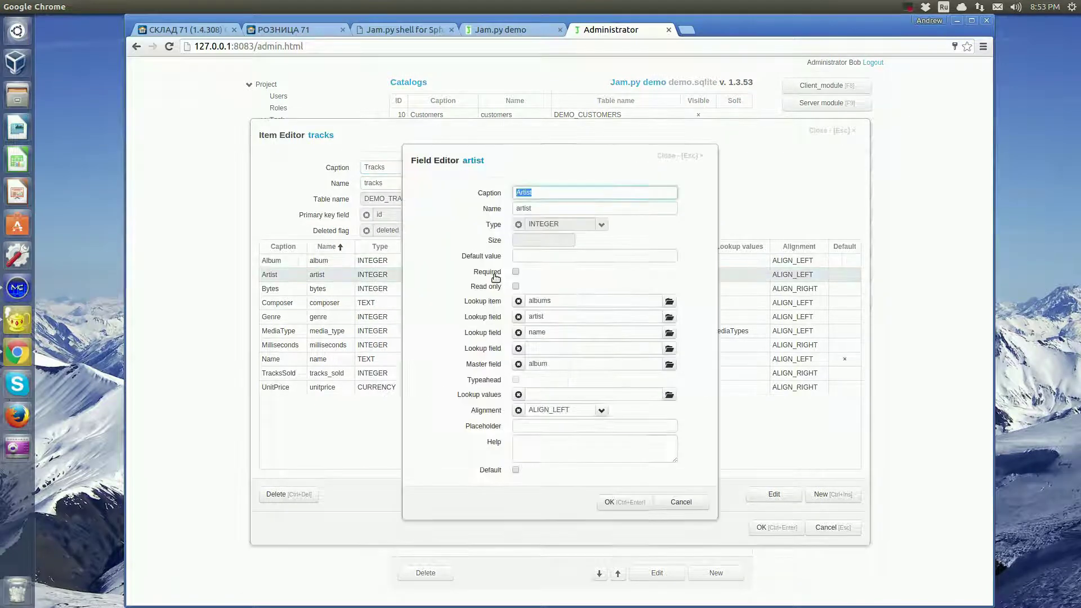
{"action": "left_click", "coordinate": [683, 156]}
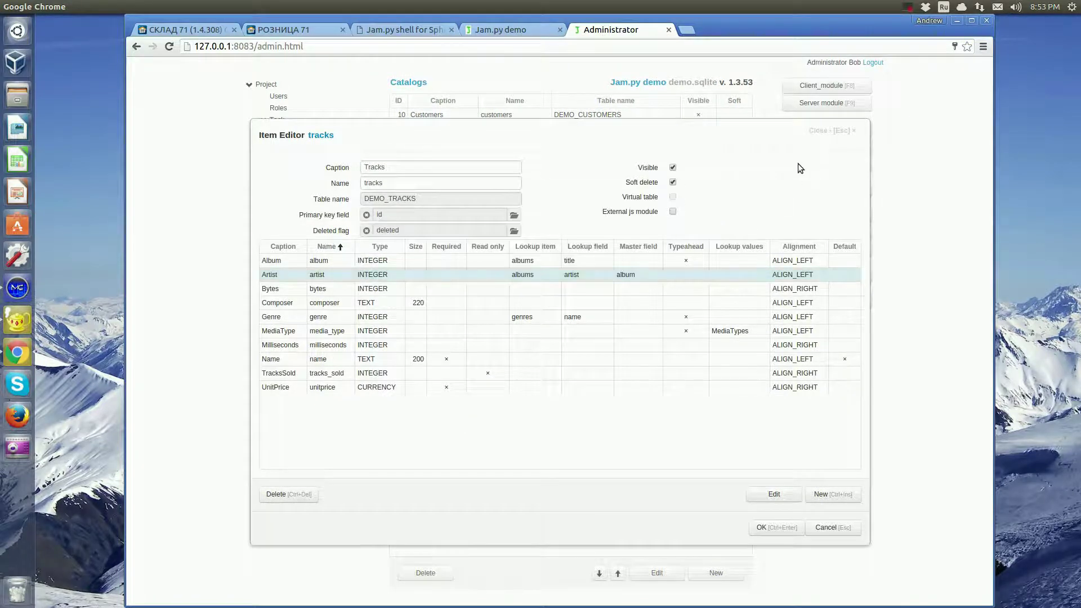
{"action": "left_click", "coordinate": [815, 129]}
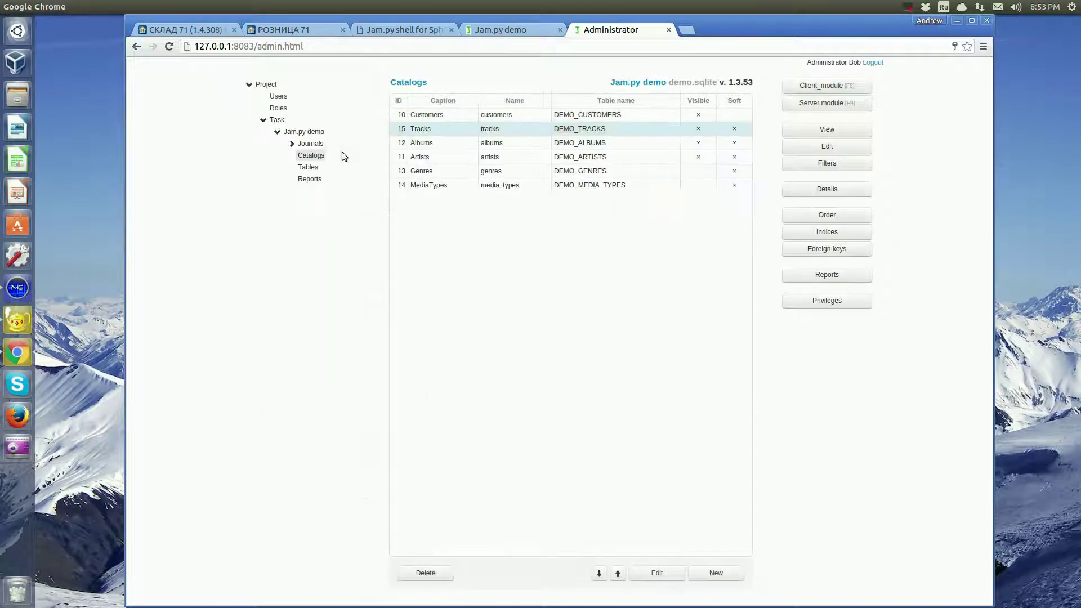
{"action": "left_click", "coordinate": [311, 143]}
{"action": "left_click", "coordinate": [826, 85]}
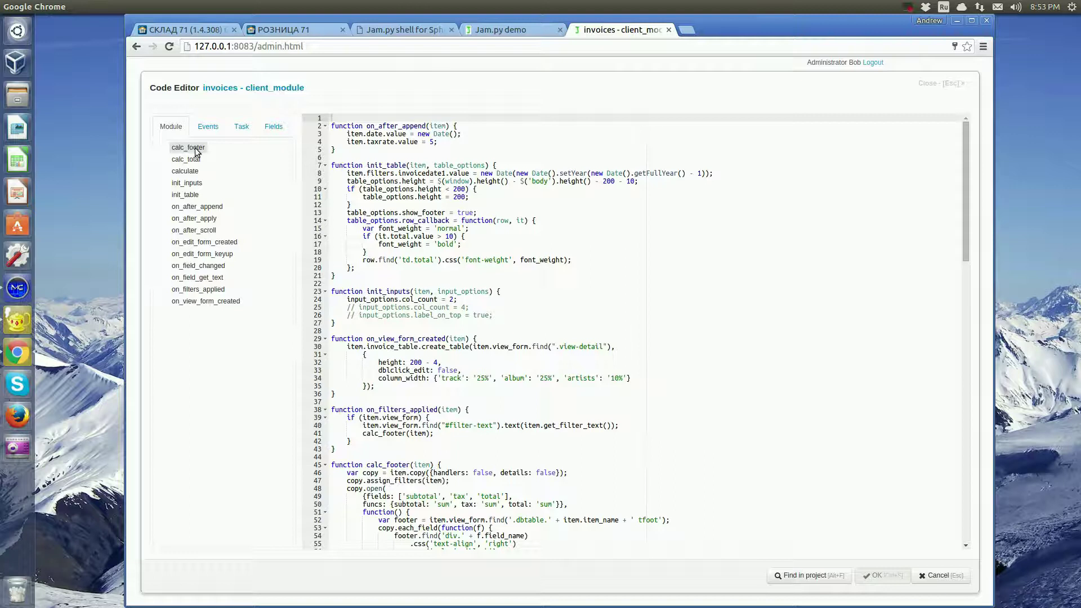
{"action": "left_click", "coordinate": [196, 150]}
{"action": "left_click", "coordinate": [208, 126]}
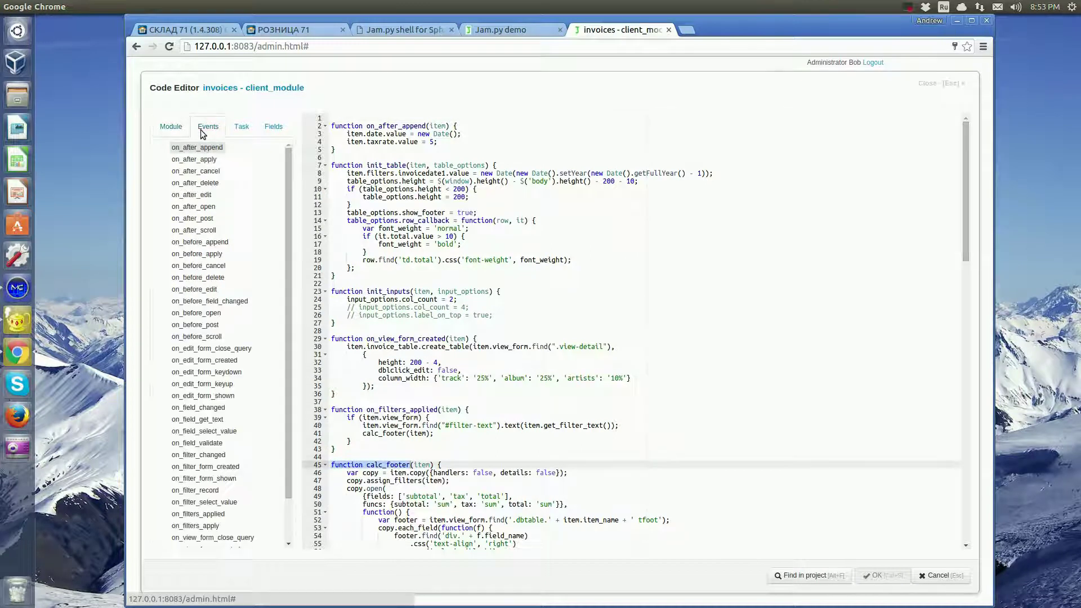
{"action": "left_click", "coordinate": [196, 289]}
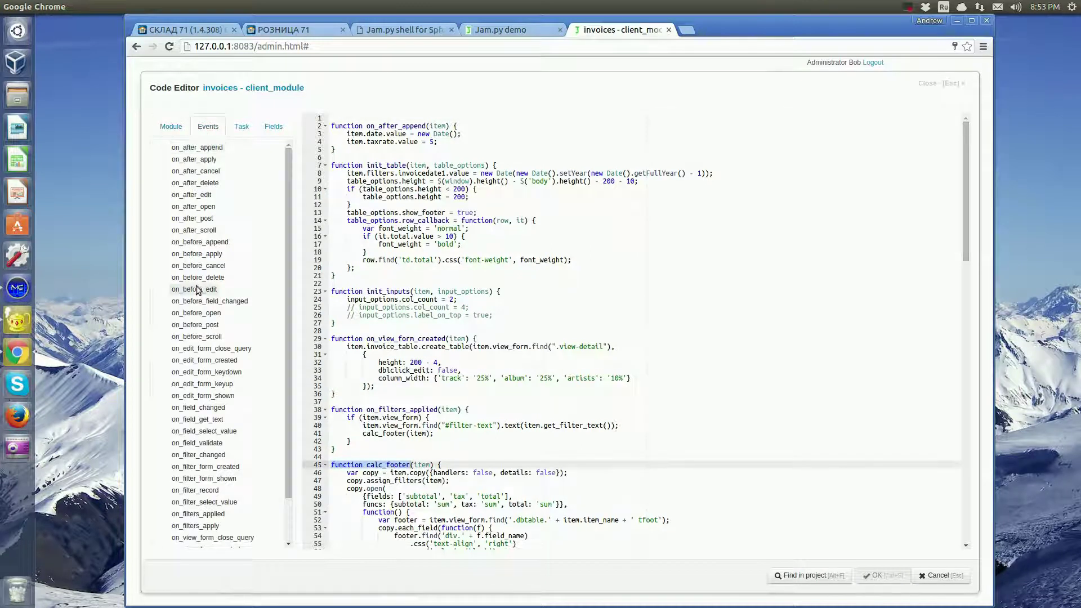
{"action": "left_click", "coordinate": [241, 125]}
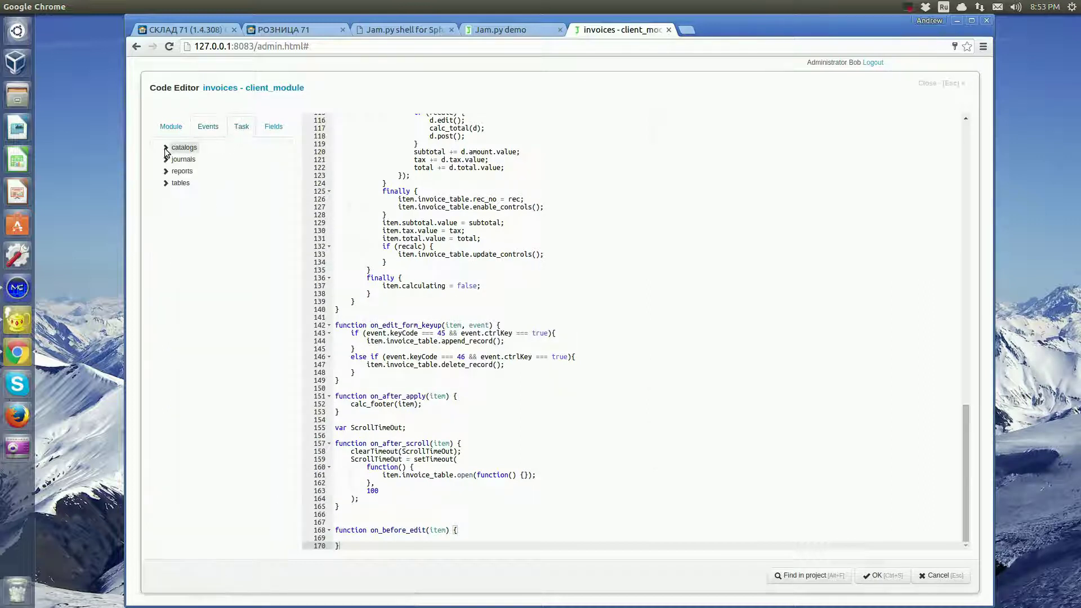
{"action": "left_click", "coordinate": [166, 148]}
{"action": "left_click", "coordinate": [347, 537]}
{"action": "left_click", "coordinate": [180, 160]}
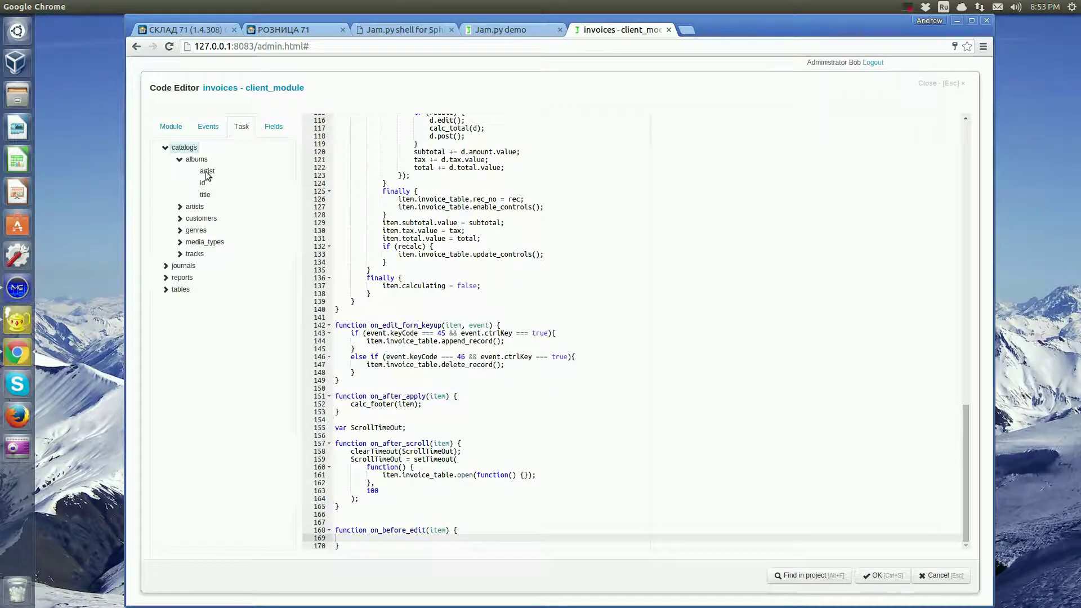
{"action": "double_click", "coordinate": [207, 172]}
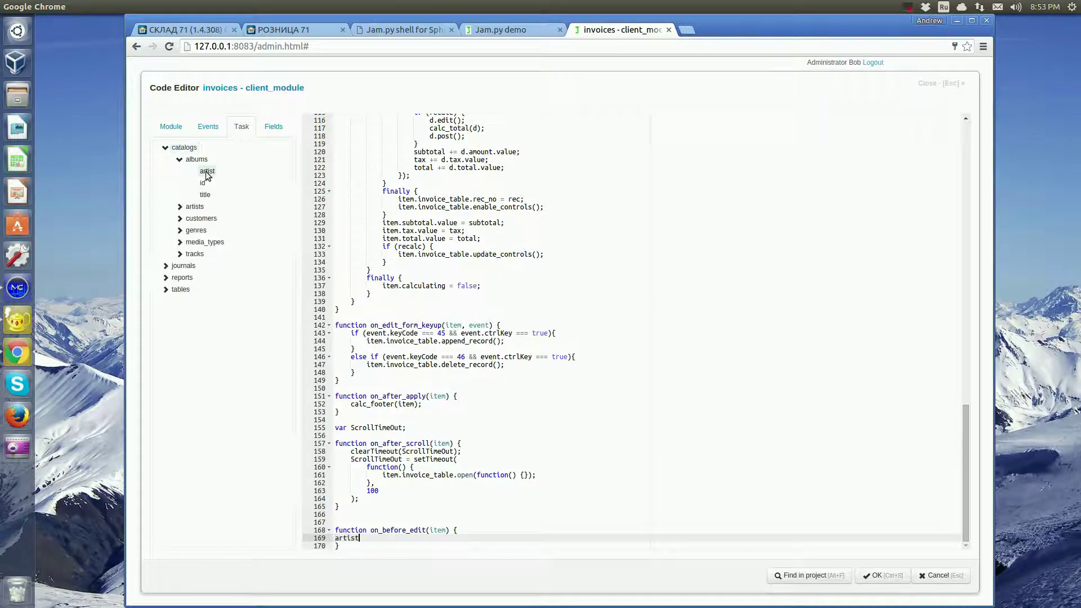
{"action": "left_click", "coordinate": [273, 127]}
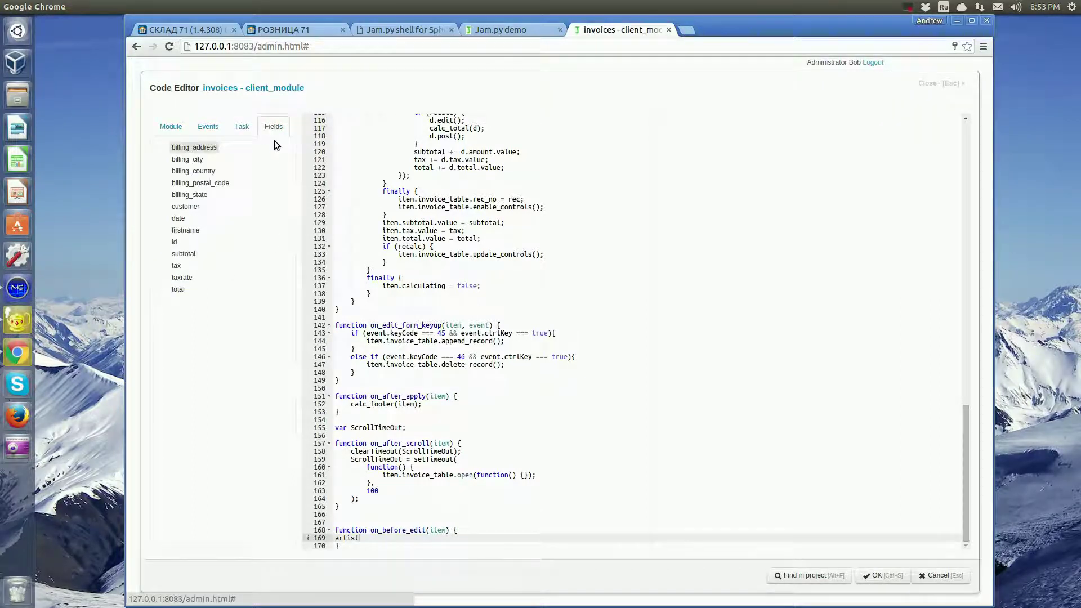
{"action": "left_click", "coordinate": [939, 83]}
- View and close the Invoices server module, then bring up Users and Roles
{"action": "left_click", "coordinate": [562, 358]}
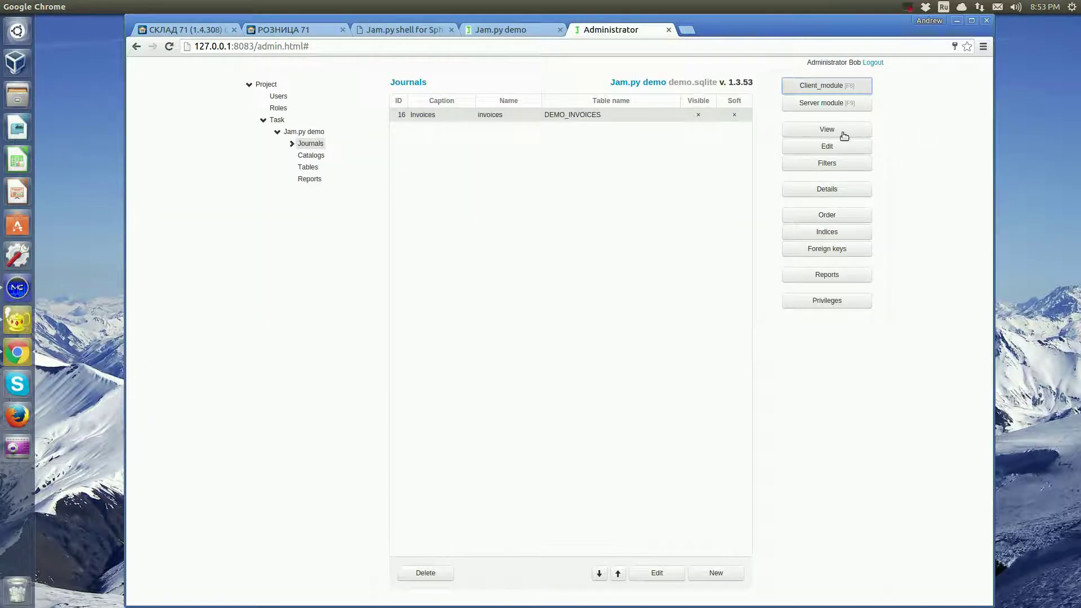
{"action": "left_click", "coordinate": [826, 102]}
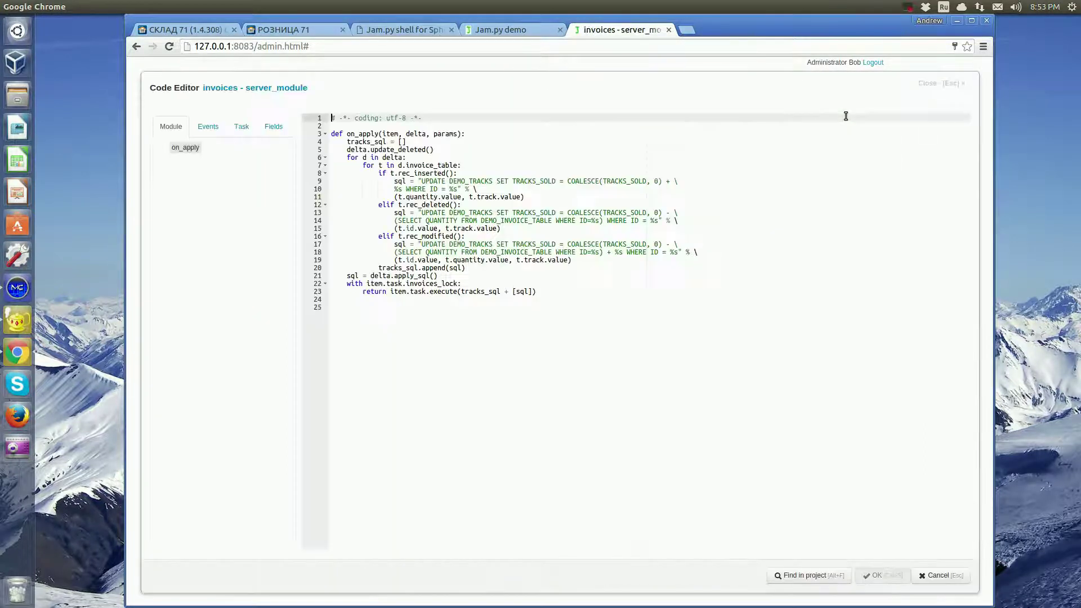
{"action": "left_click", "coordinate": [941, 83]}
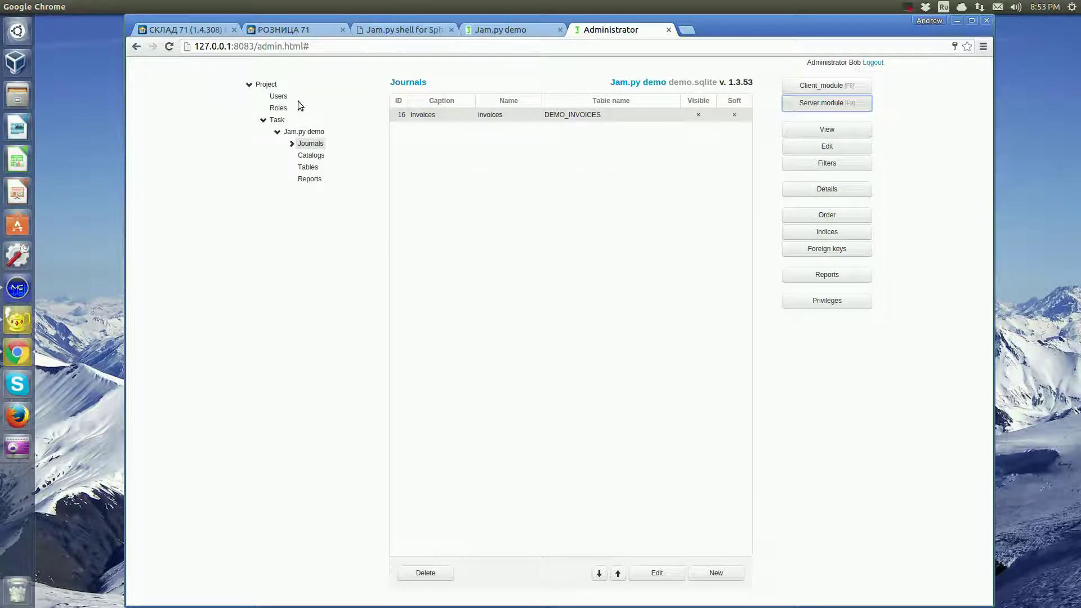
{"action": "left_click", "coordinate": [277, 96]}
{"action": "left_click", "coordinate": [277, 109]}
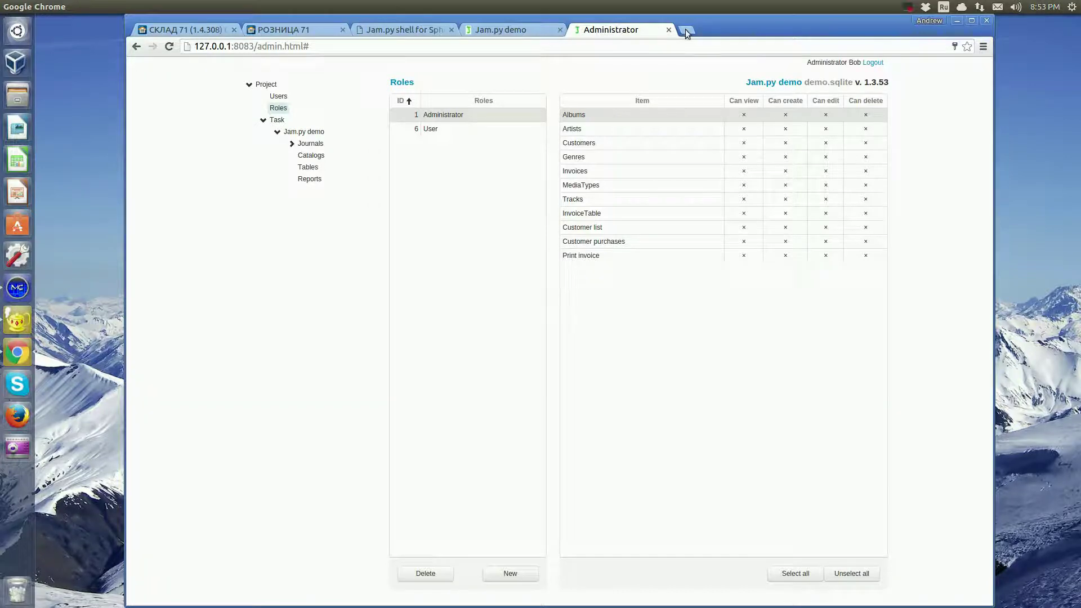